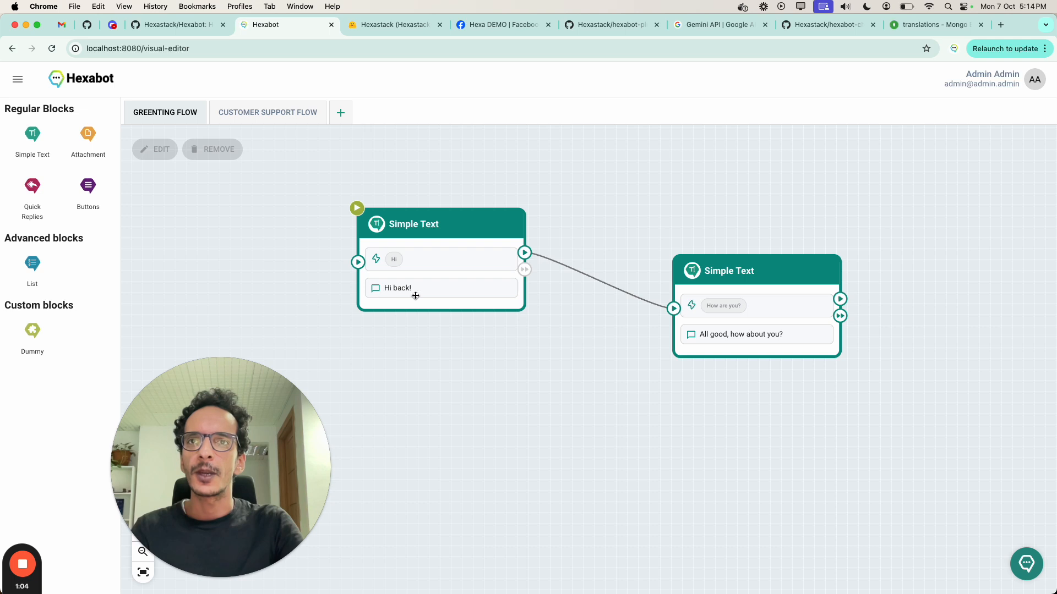
Step: Replace the "Hi" trigger of the "Hi back!" block with an NLU trigger for intent=greetings_hello
left_click(712, 320)
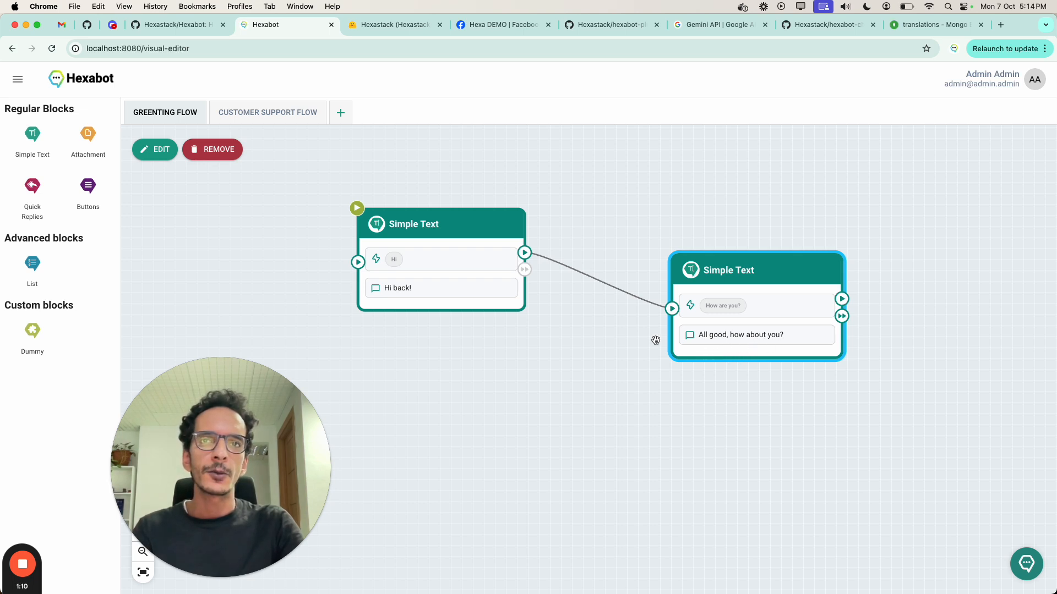
double_click(479, 284)
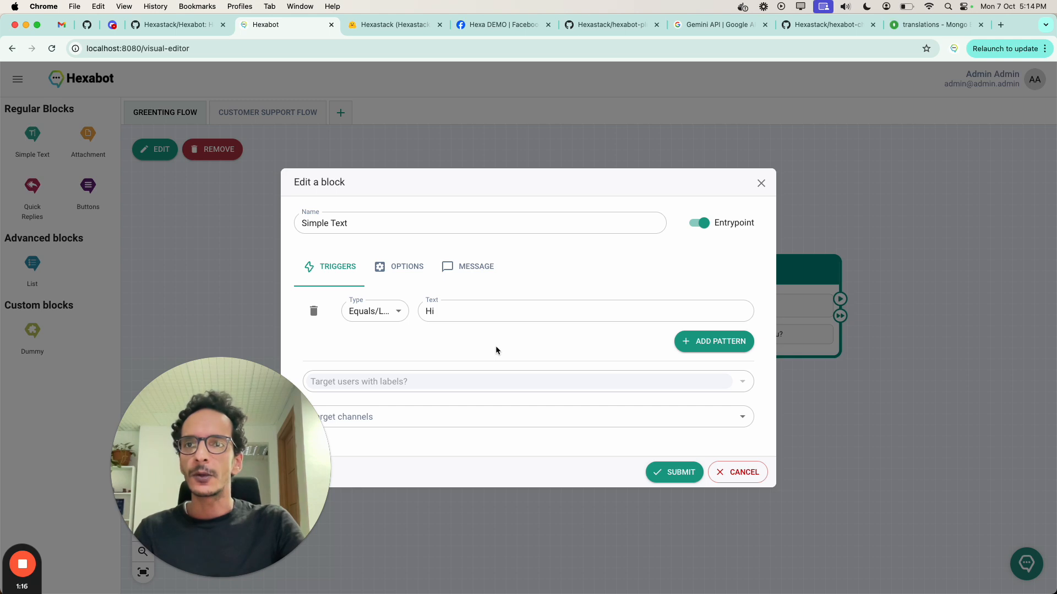
left_click(403, 318)
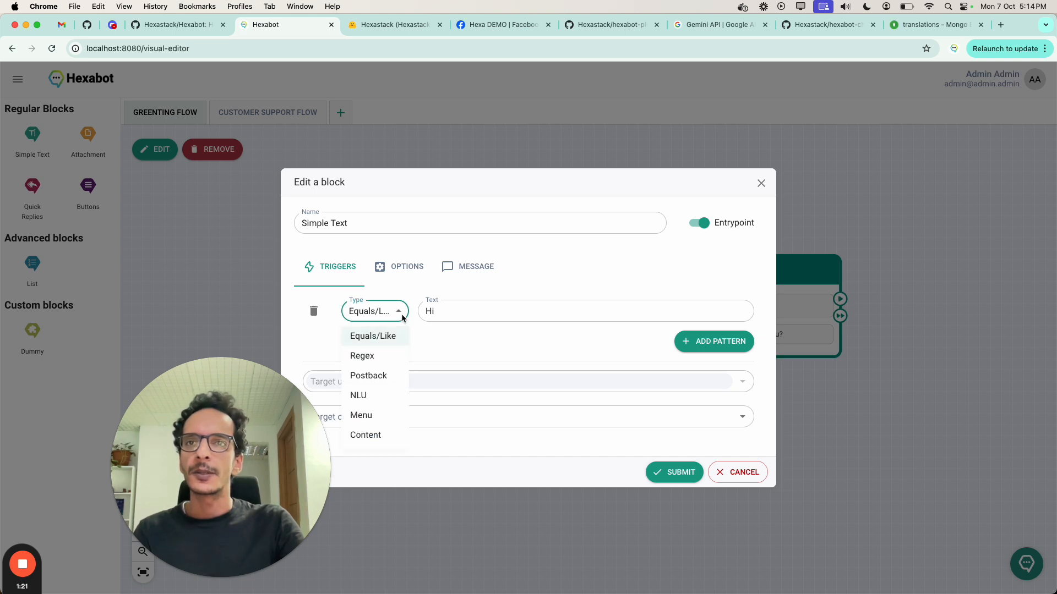
left_click(395, 396)
left_click(497, 313)
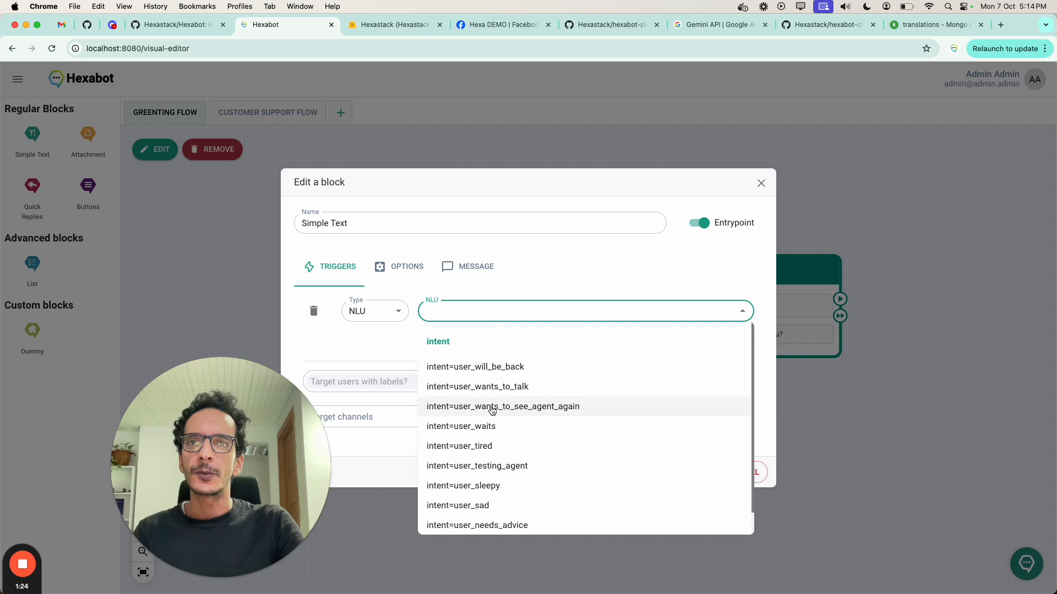
left_click(483, 311)
left_click(482, 311)
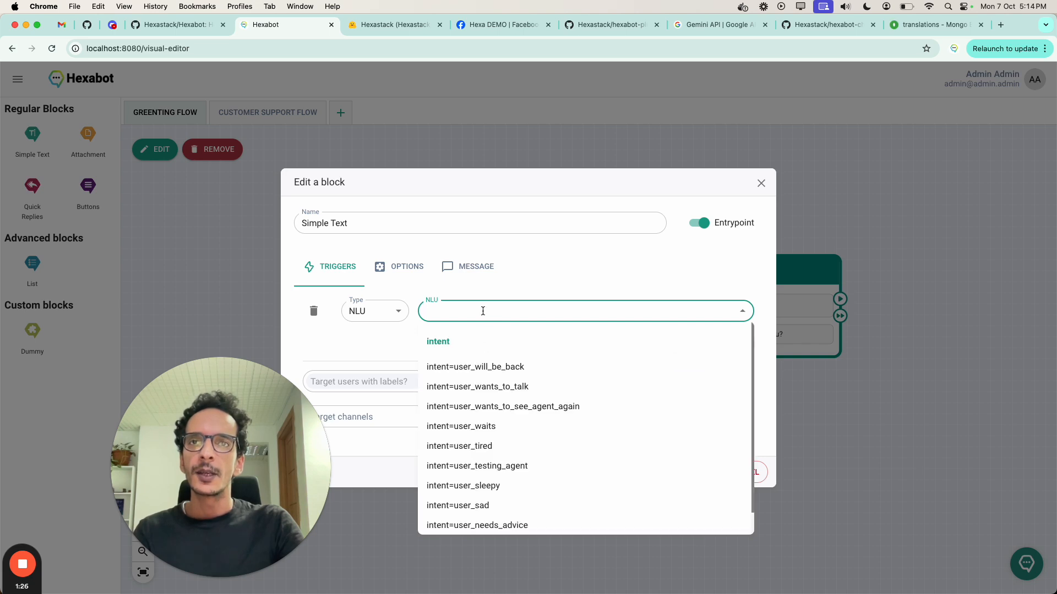
type("greet")
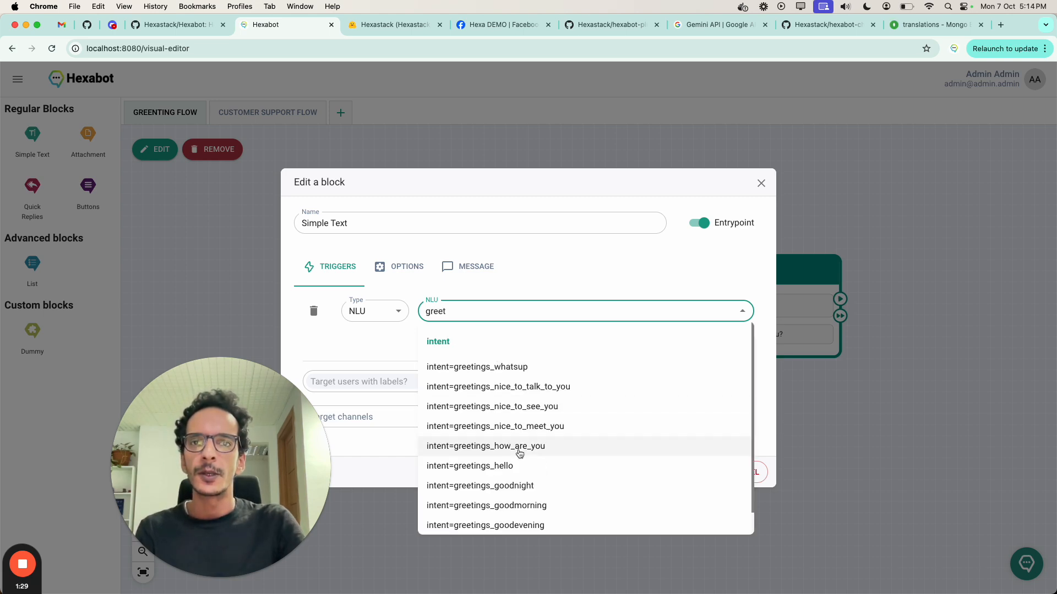
left_click(515, 466)
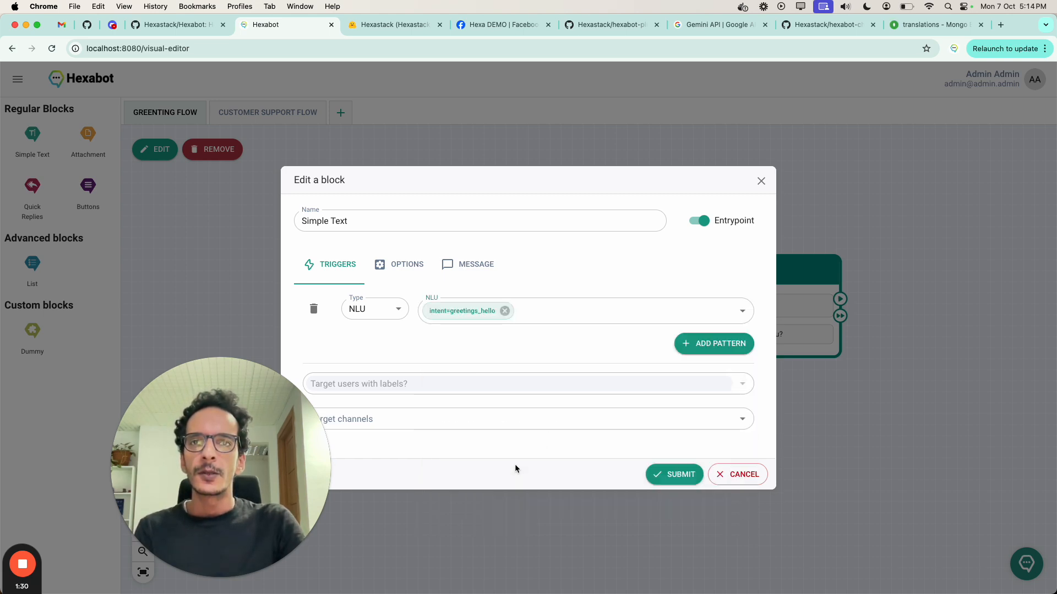
Step: Add a second trigger pattern of type NLU to the block, using intent=greetings_goodmorning
left_click(693, 343)
left_click(388, 328)
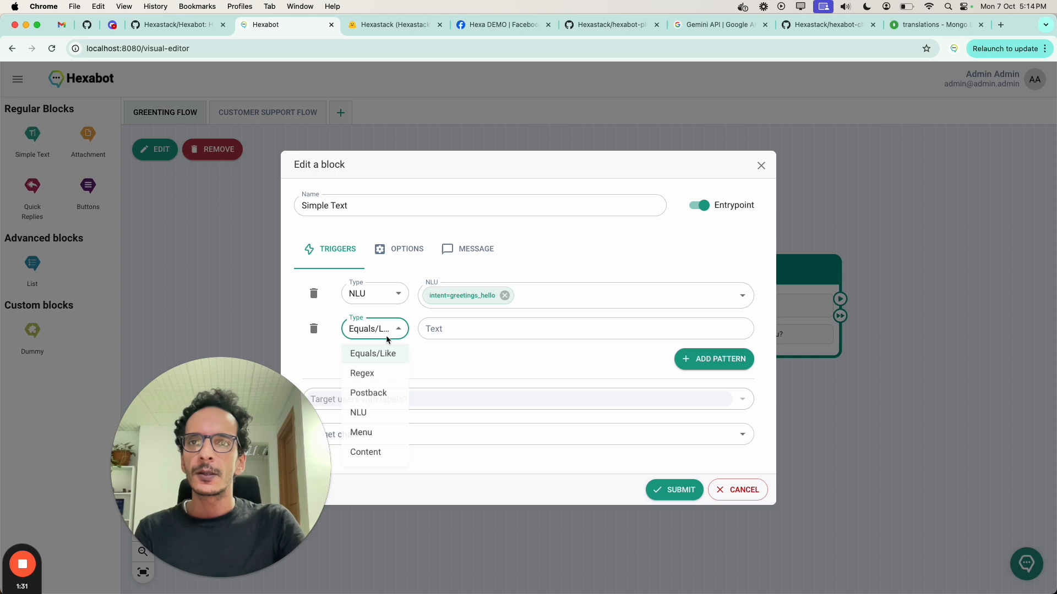
left_click(384, 413)
left_click(481, 328)
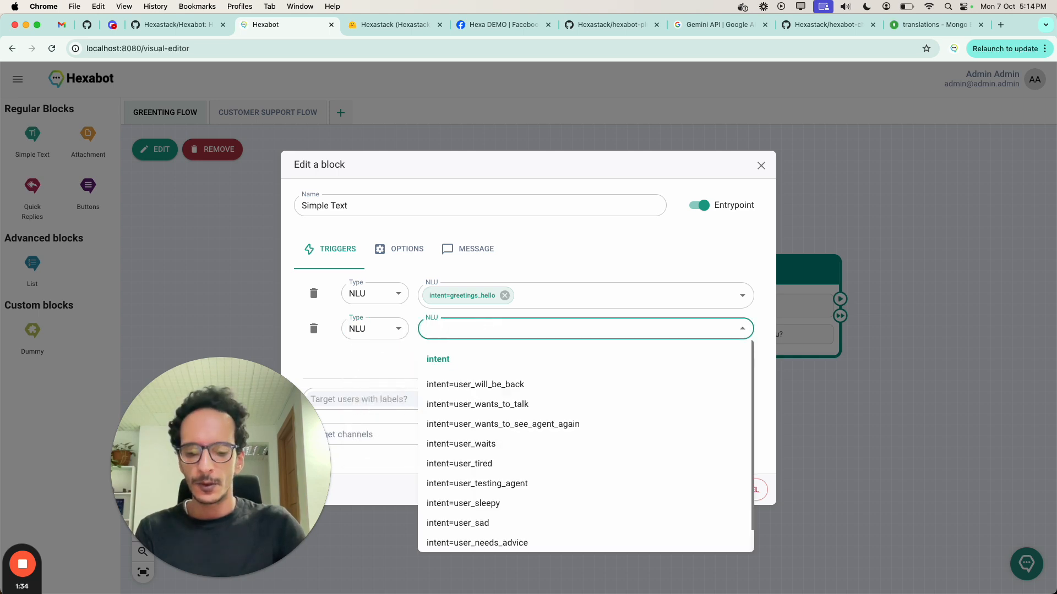
type("gree")
left_click(523, 542)
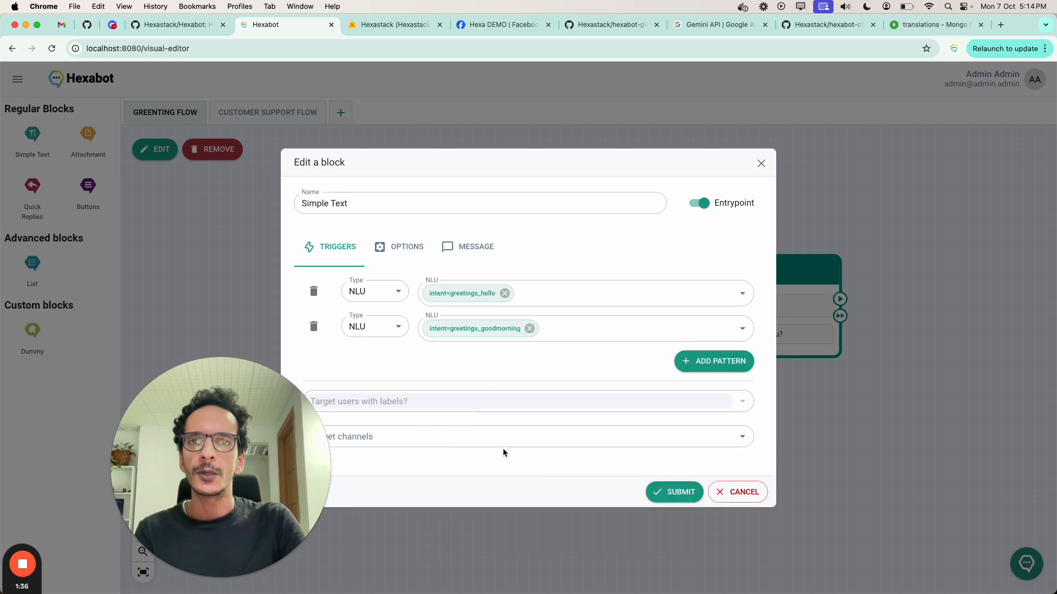
Step: Add a third NLU trigger pattern with intent=greetings_goodevening and save the block
left_click(713, 358)
left_click(377, 346)
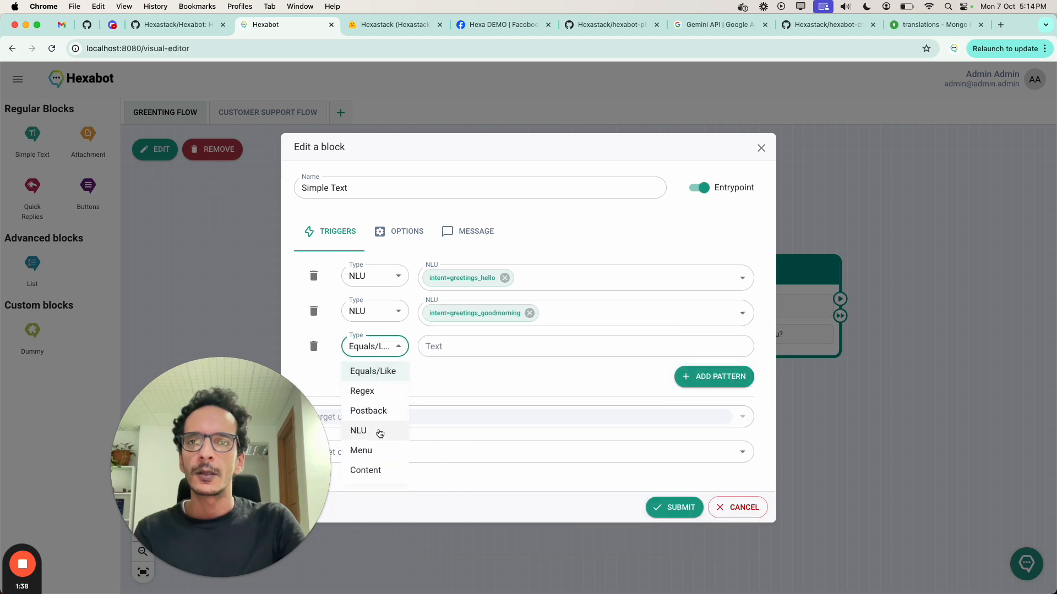
left_click(367, 430)
left_click(473, 347)
type("gree")
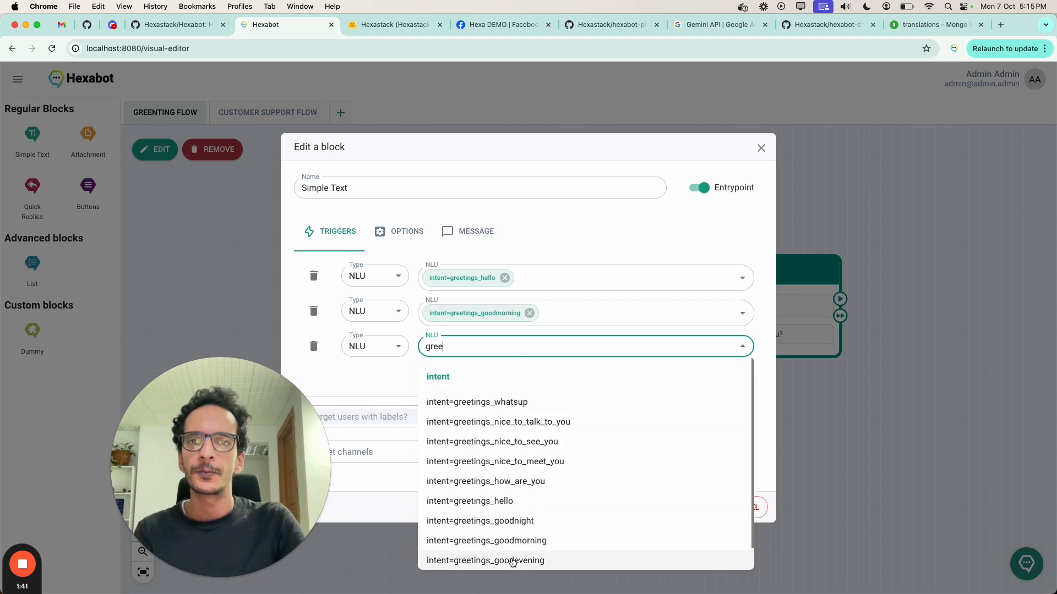
left_click(512, 560)
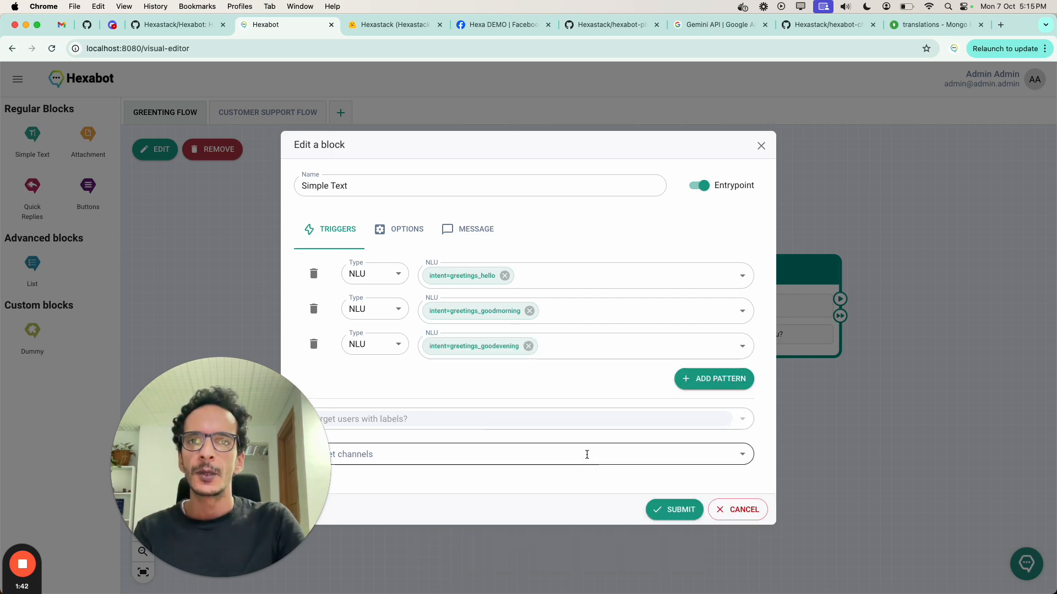
left_click(668, 511)
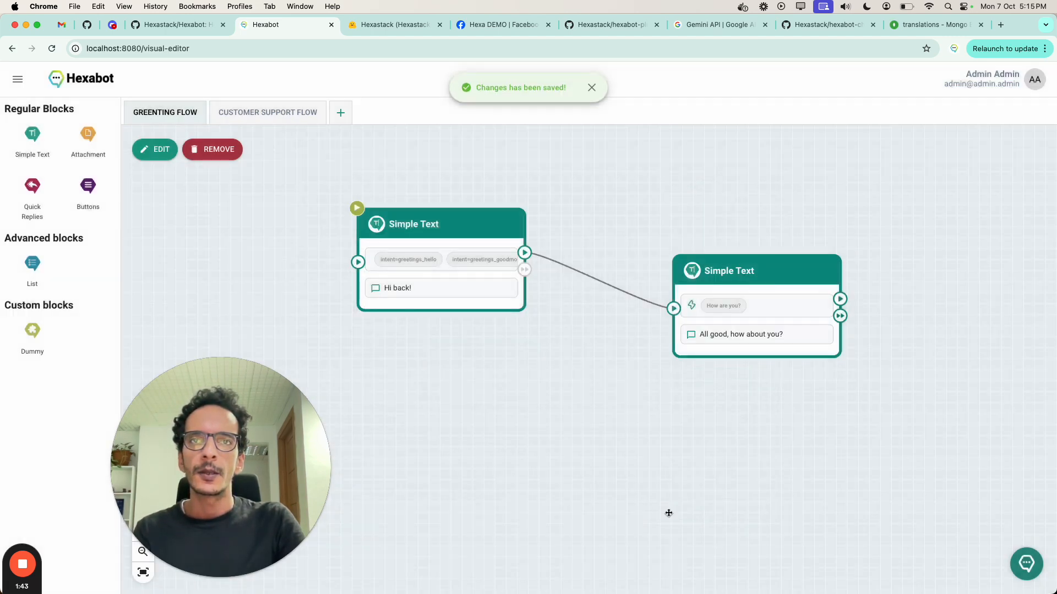
Step: Change the "How are you?" block's trigger to NLU with intent=greetings_how_are_you and save the block
double_click(721, 320)
left_click(392, 312)
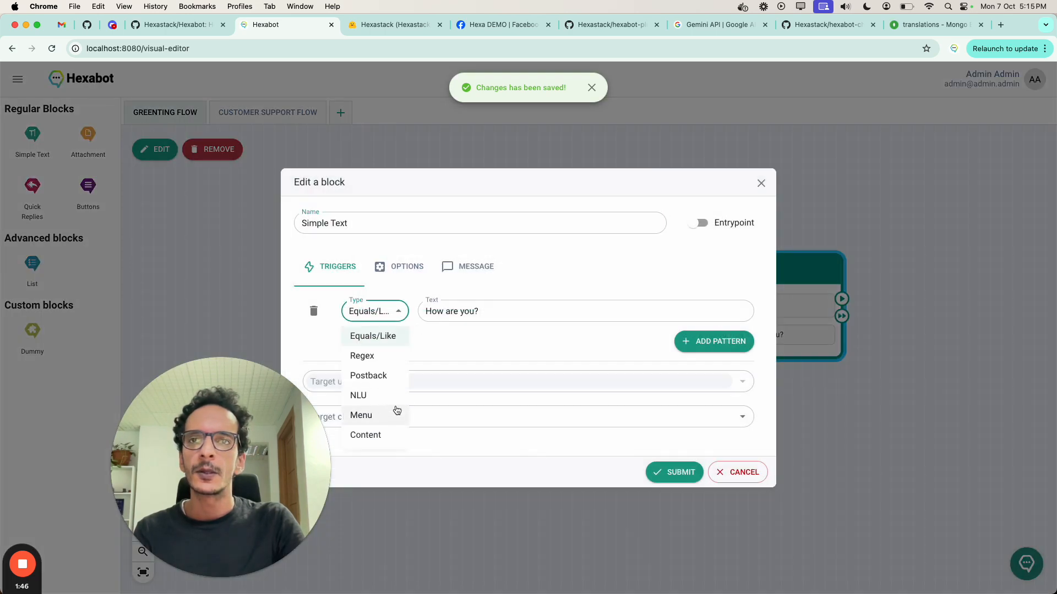
left_click(394, 395)
left_click(488, 318)
type("how")
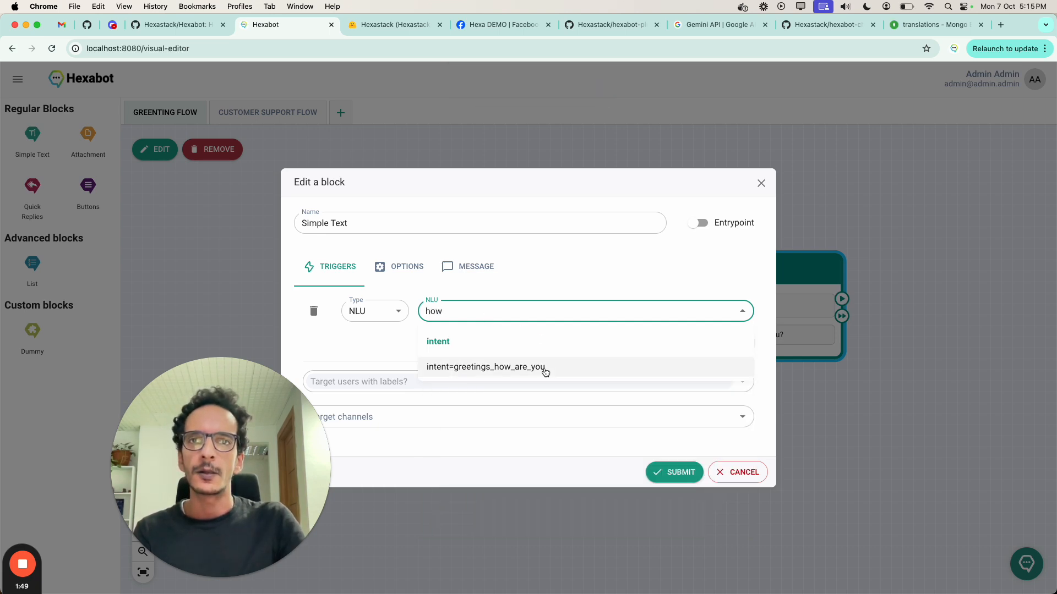
left_click(544, 367)
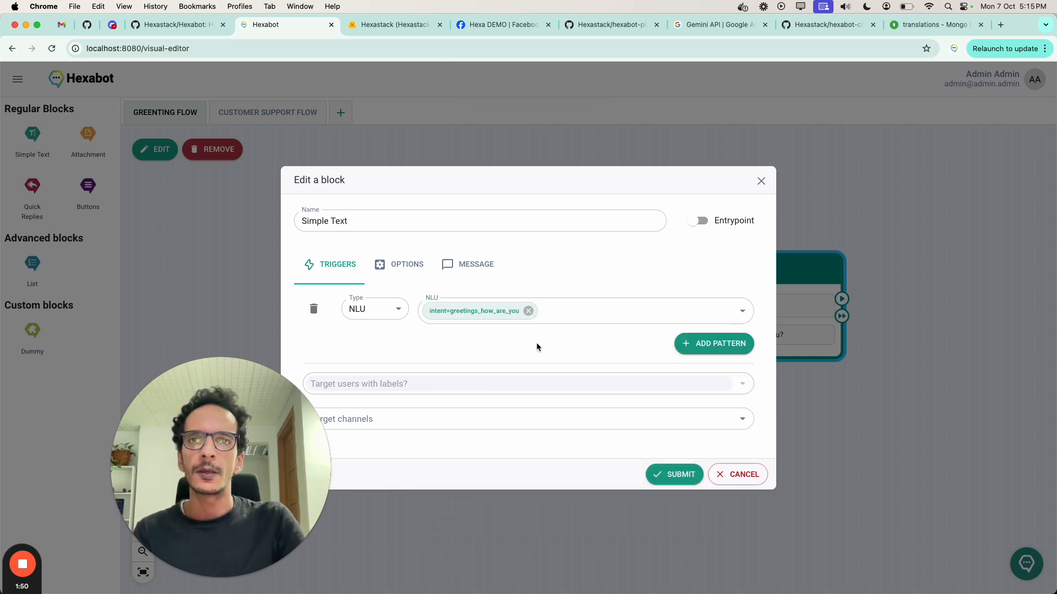
left_click(668, 474)
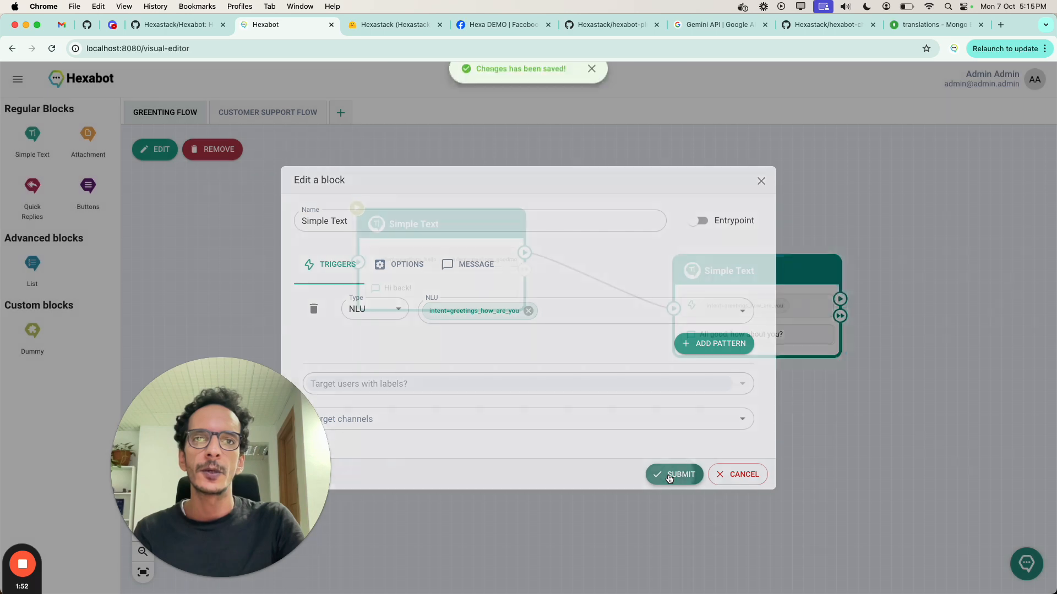
Step: Test the flow in the live chat tester by sending "Good morning" and "how are you doing?"
left_click(1023, 567)
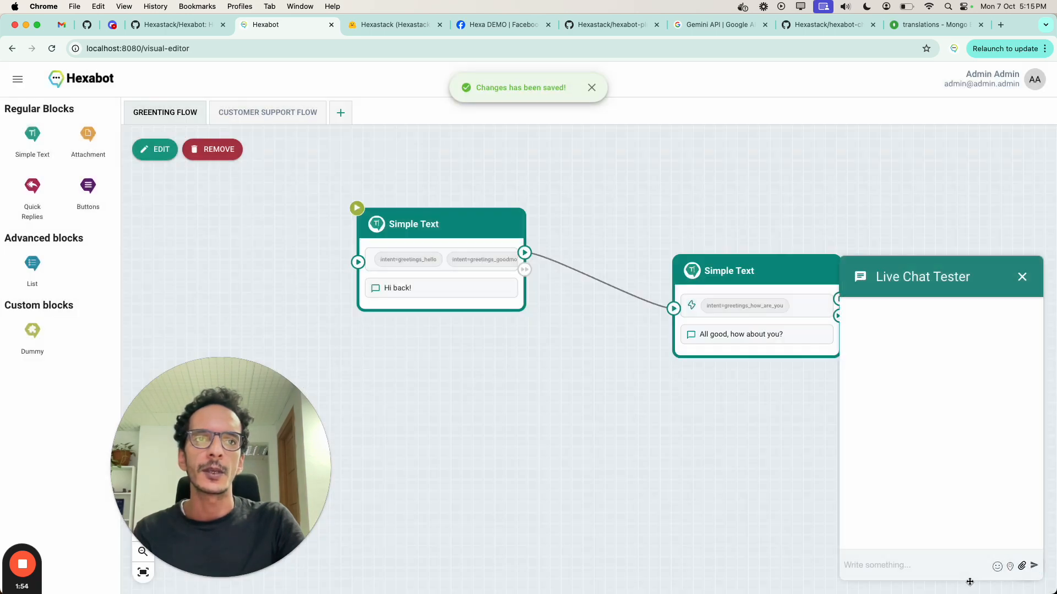
type("G")
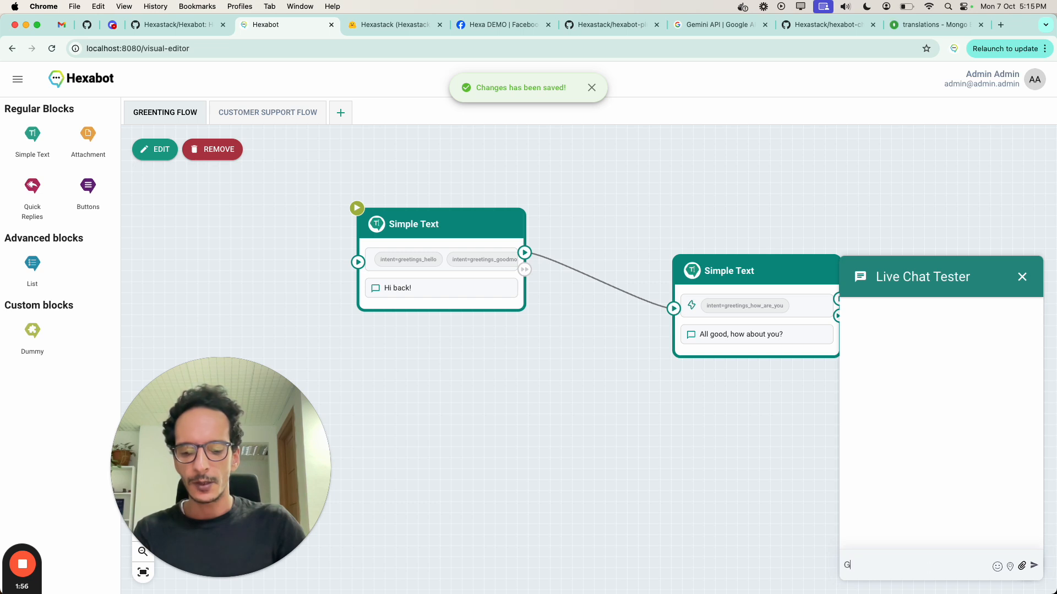
type("ood morning")
key("Return")
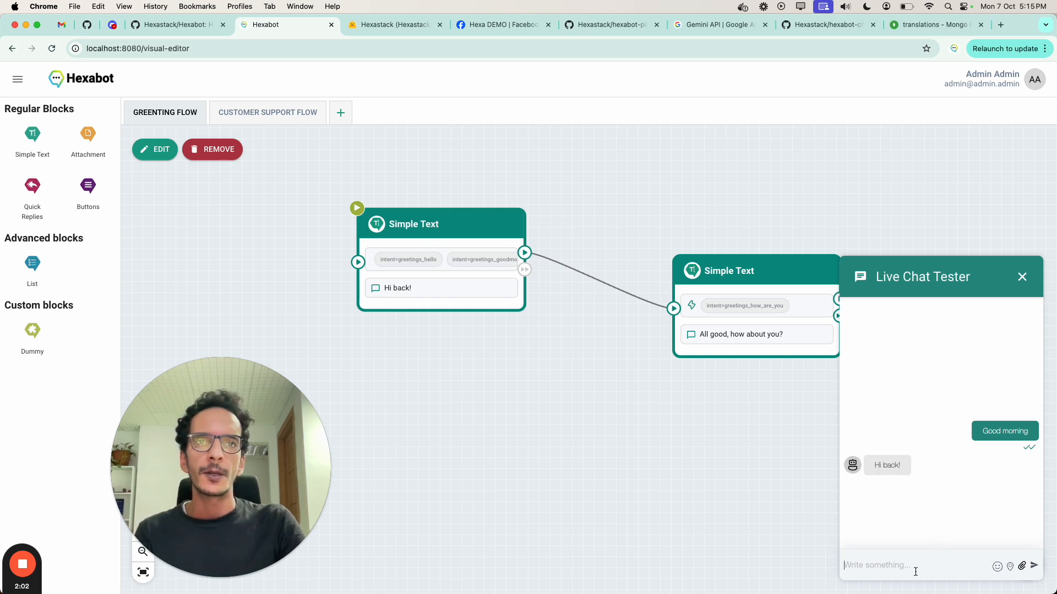
type("how are you doing?")
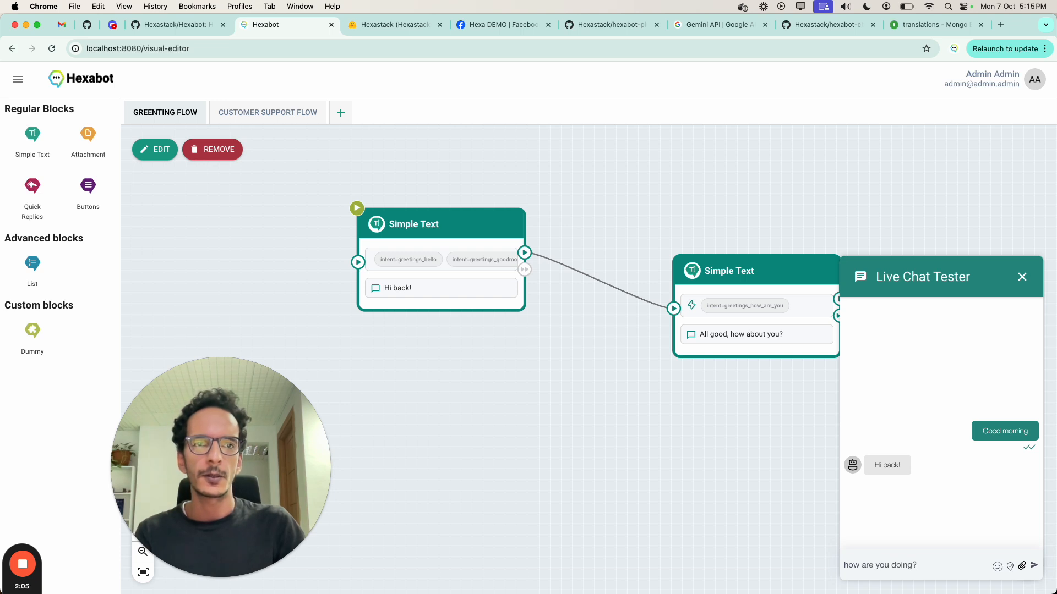
key("Return")
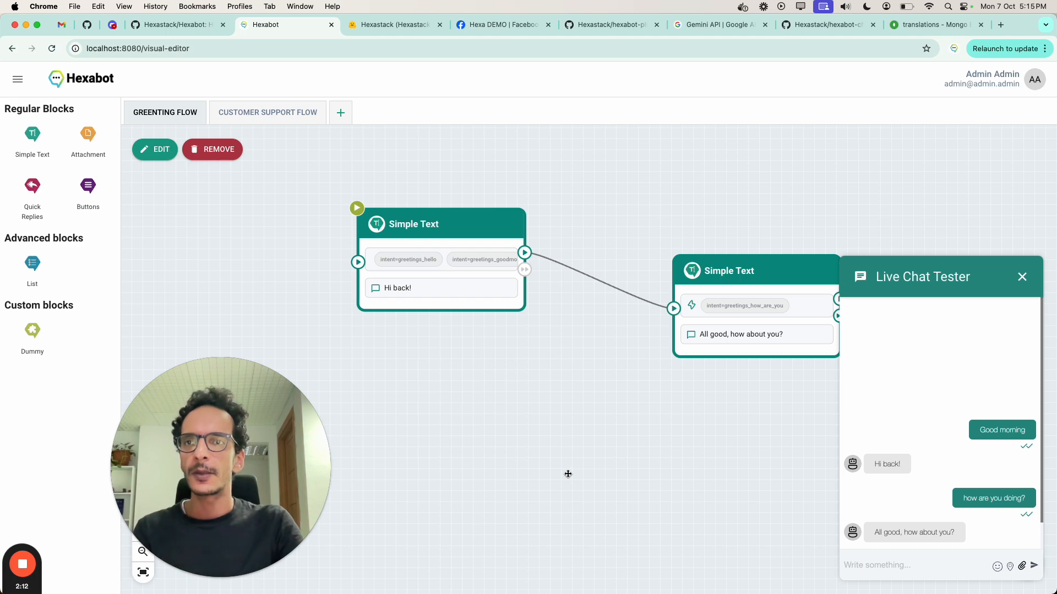
Step: Browse the NLU training samples, filtered to English, on page 3 of the list
left_click(18, 78)
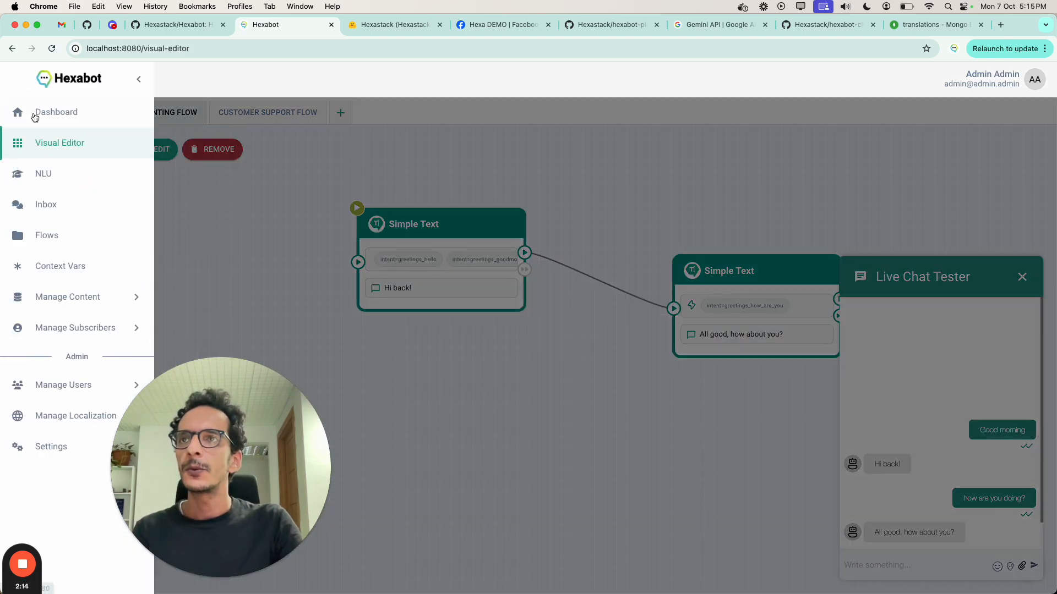
left_click(63, 185)
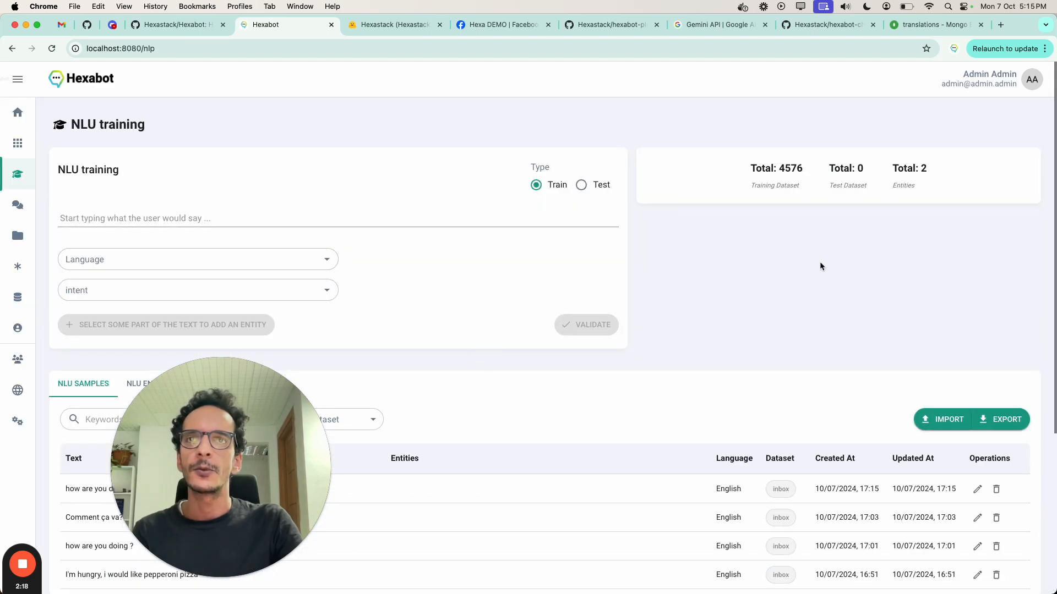
scroll(349, 212, "down", 5)
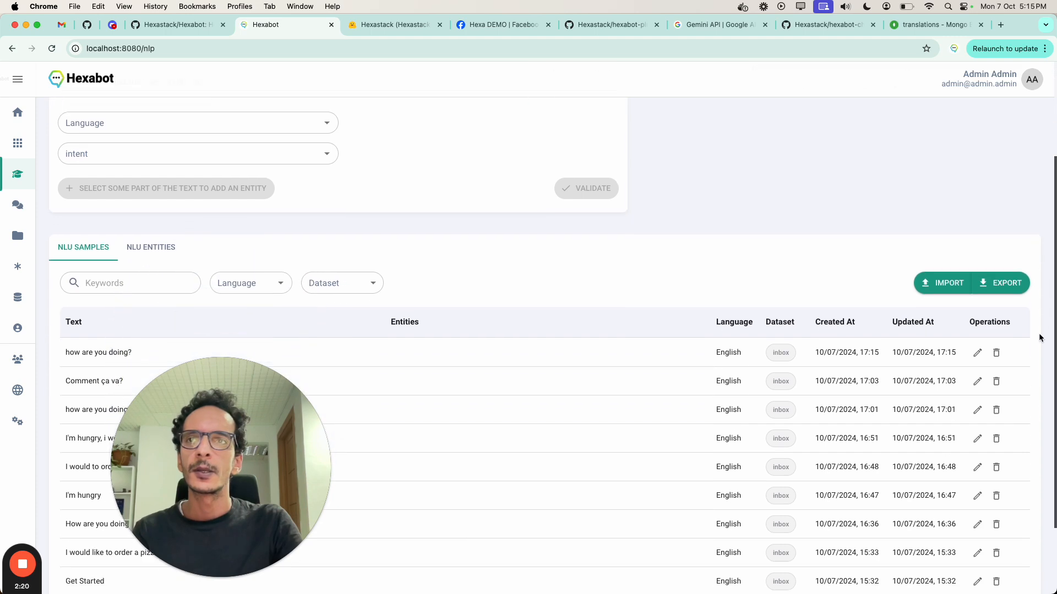
left_click(268, 273)
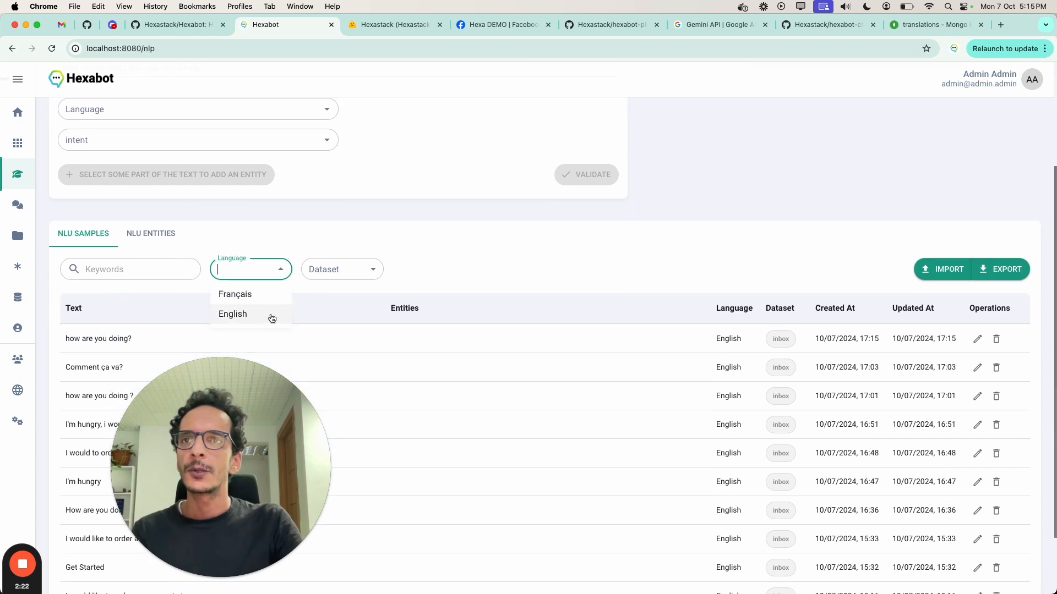
scroll(426, 321, "up", 5)
scroll(627, 299, "down", 8)
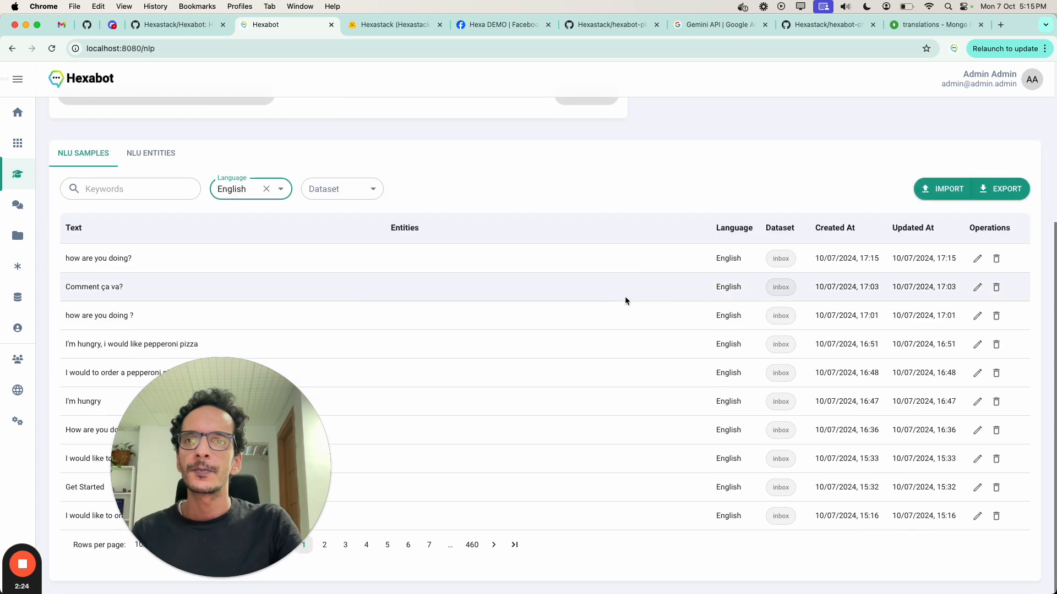
left_click(345, 547)
scroll(468, 385, "down", 8)
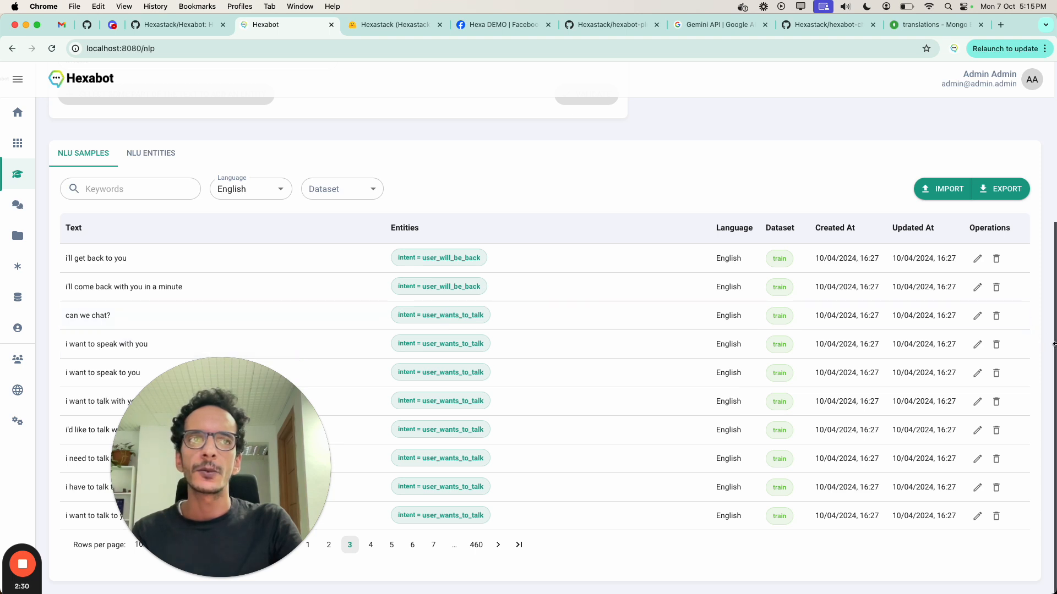
scroll(1019, 212, "up", 5)
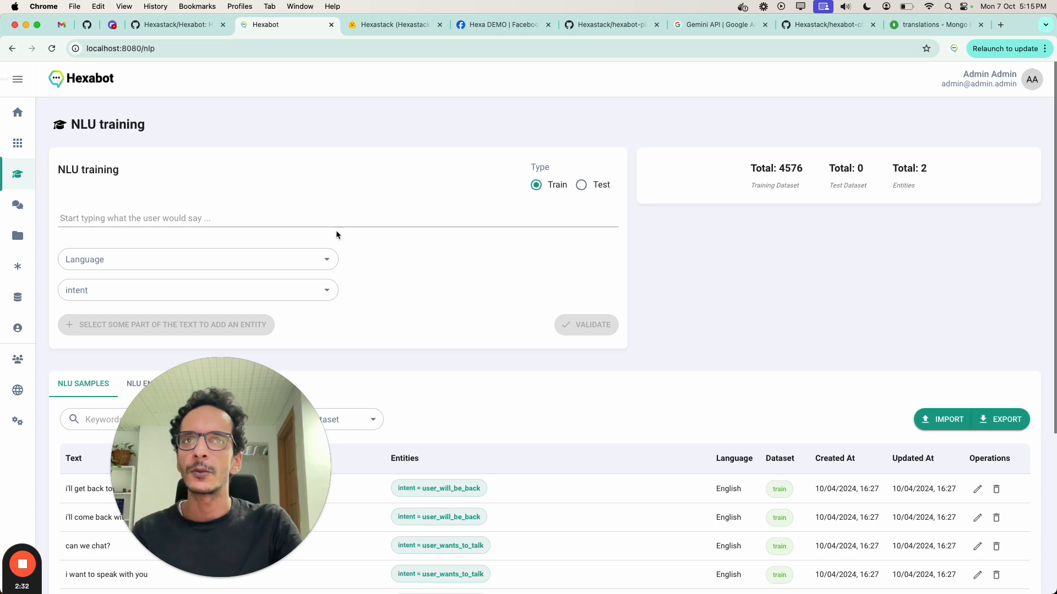
Step: Enter "Hello" as the NLU training text to check its predicted language and intent
left_click(257, 219)
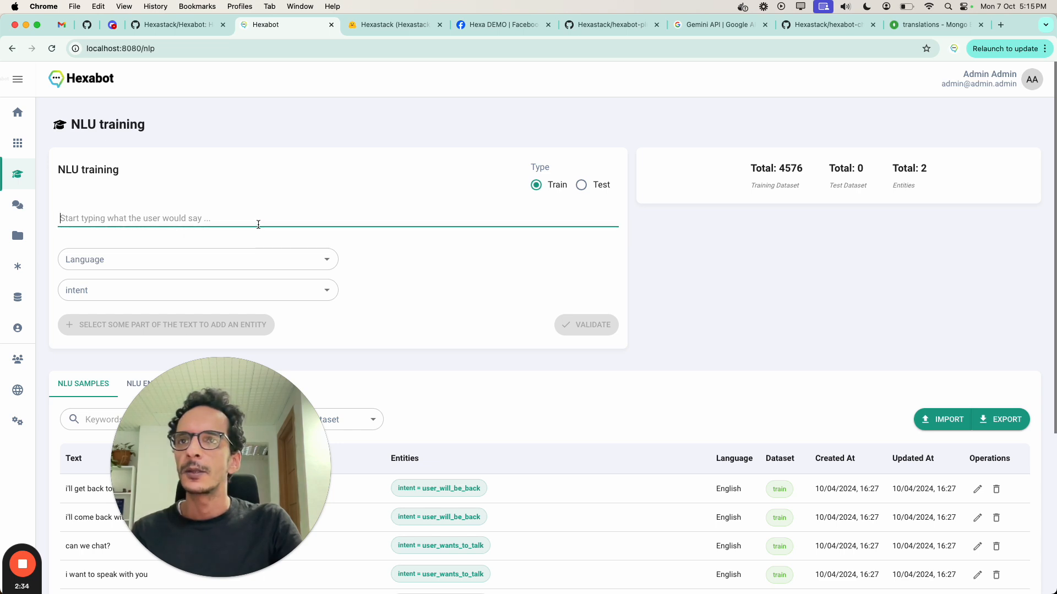
type("Hello")
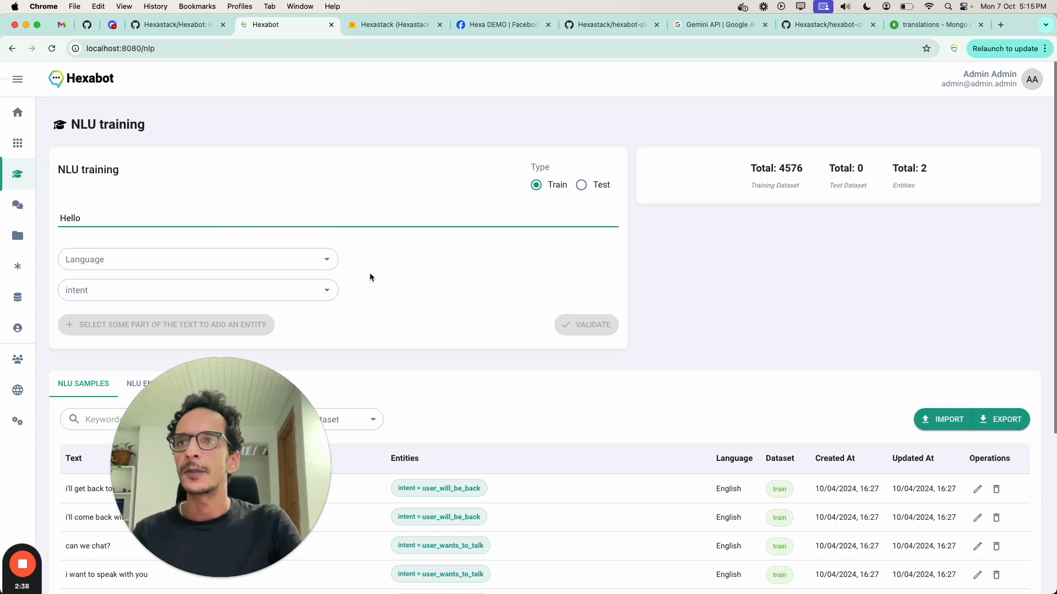
left_click(388, 273)
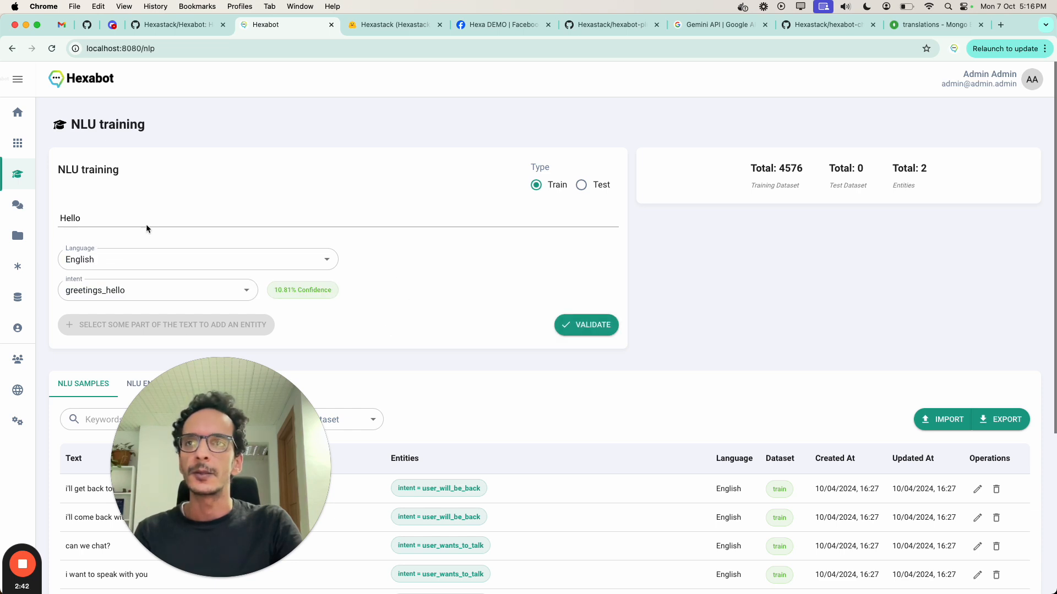
Step: Leave NLU training for the visual editor and open the configured languages under localization
left_click(18, 143)
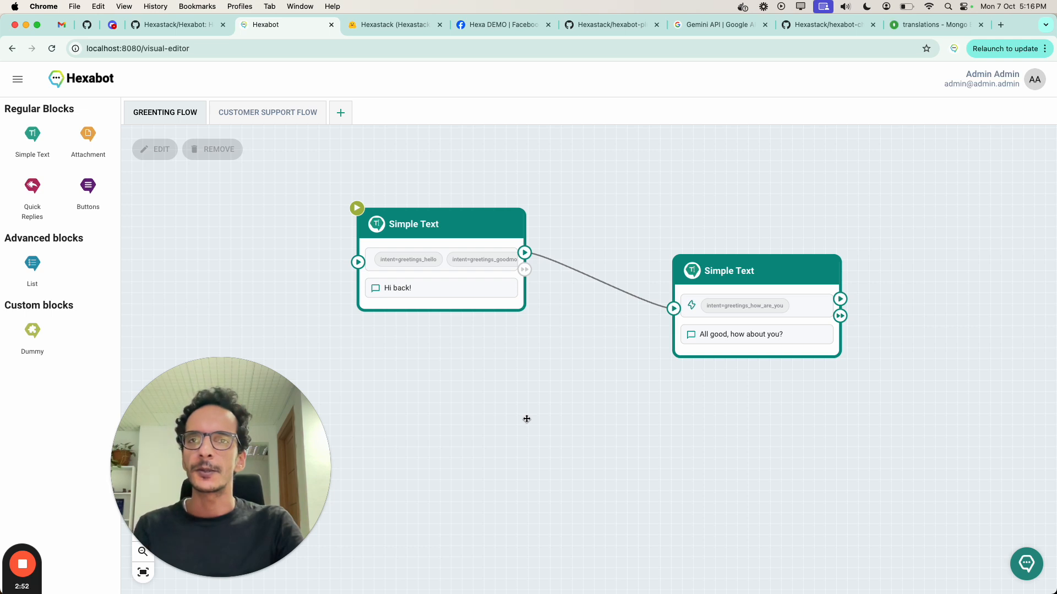
left_click(17, 80)
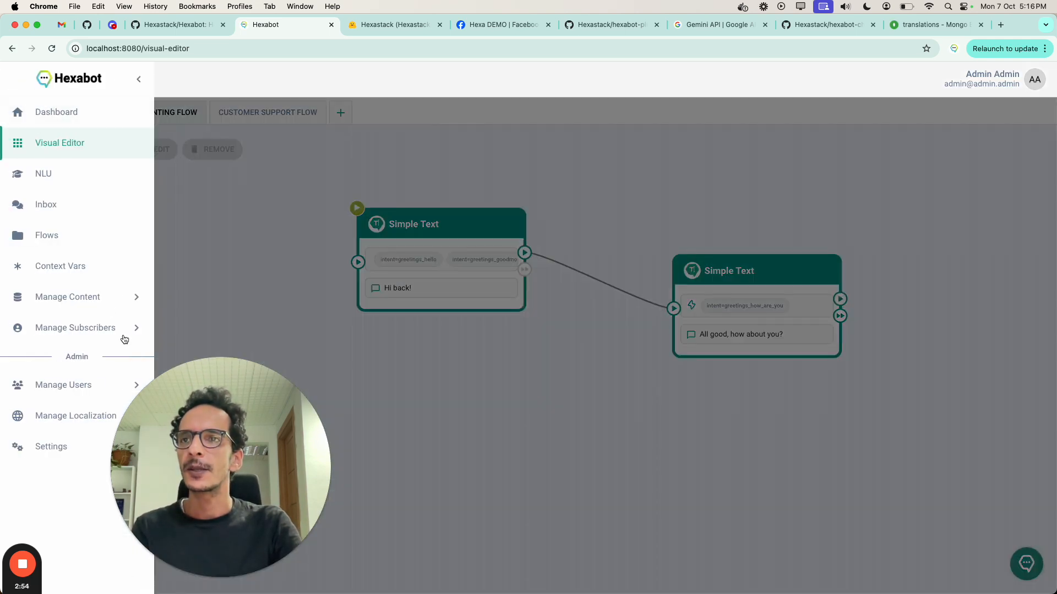
left_click(75, 420)
left_click(80, 446)
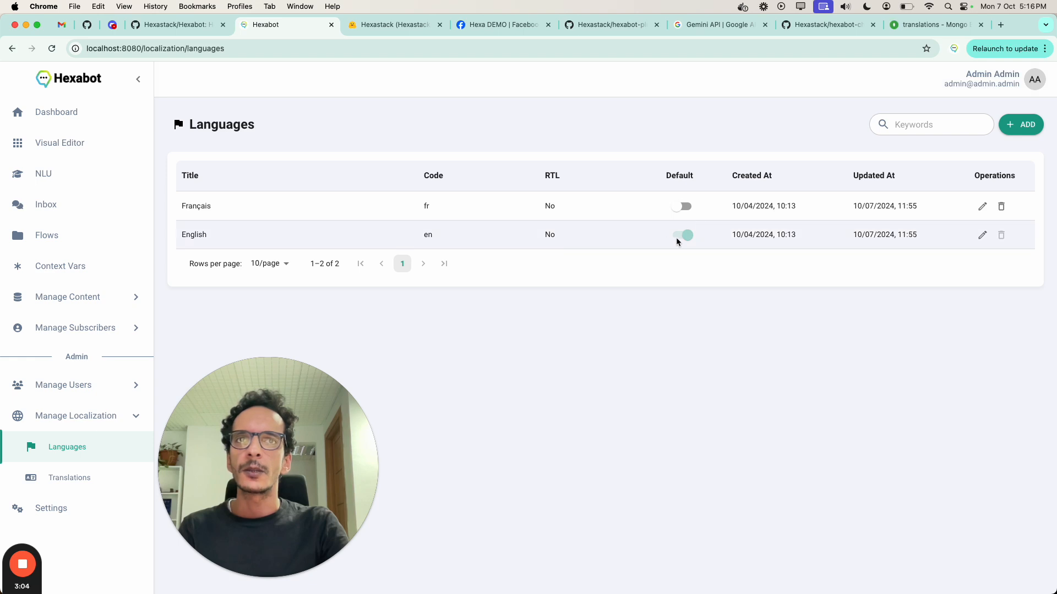
Step: Refresh the localization translations list and save "Bonjour" as the Français translation of "Hi back!"
left_click(98, 484)
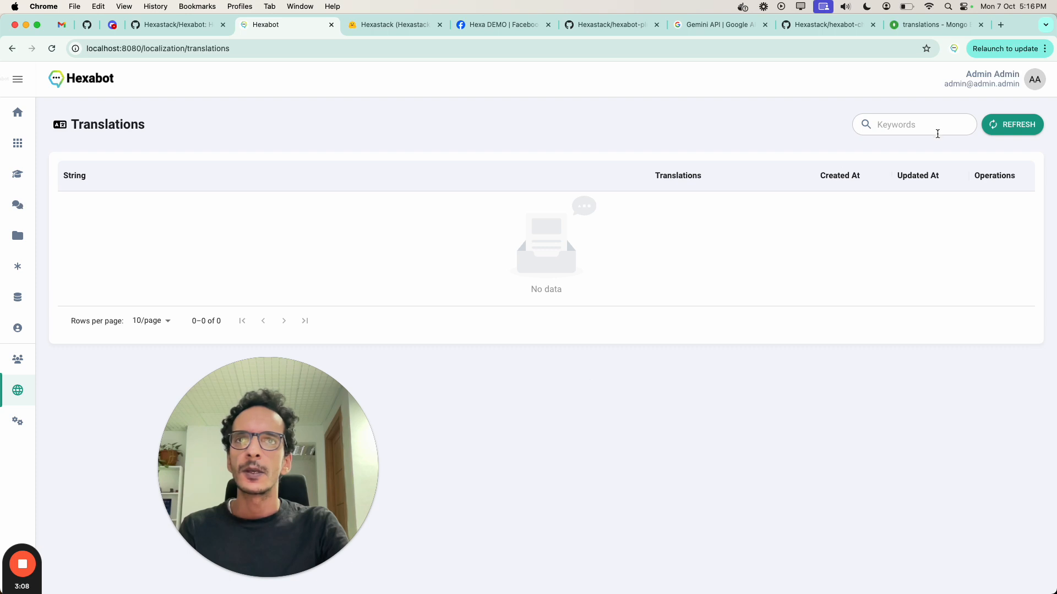
left_click(996, 128)
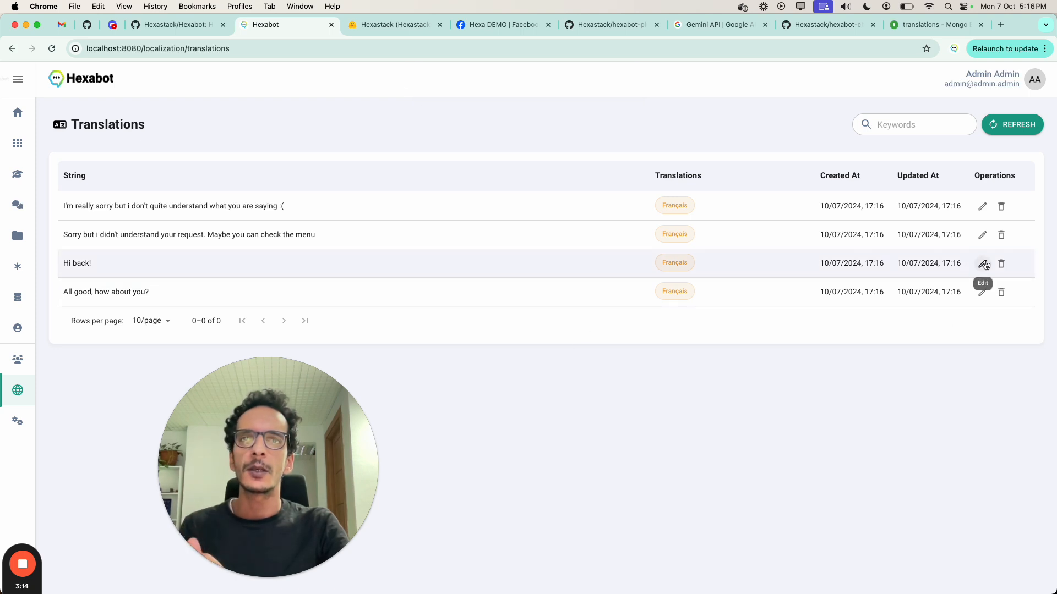
left_click(982, 264)
left_click(480, 359)
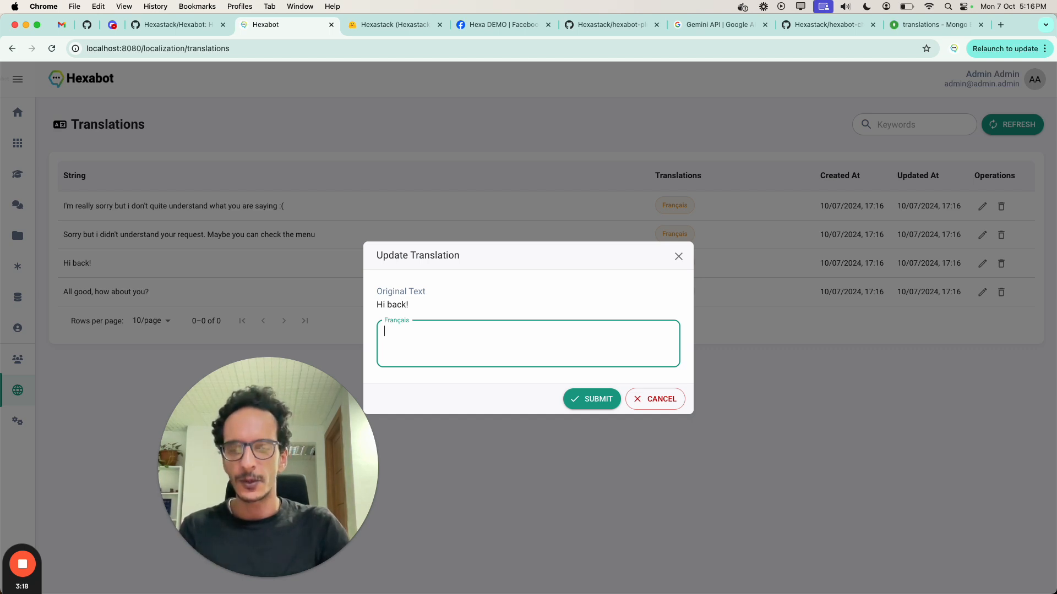
type("Bonjour")
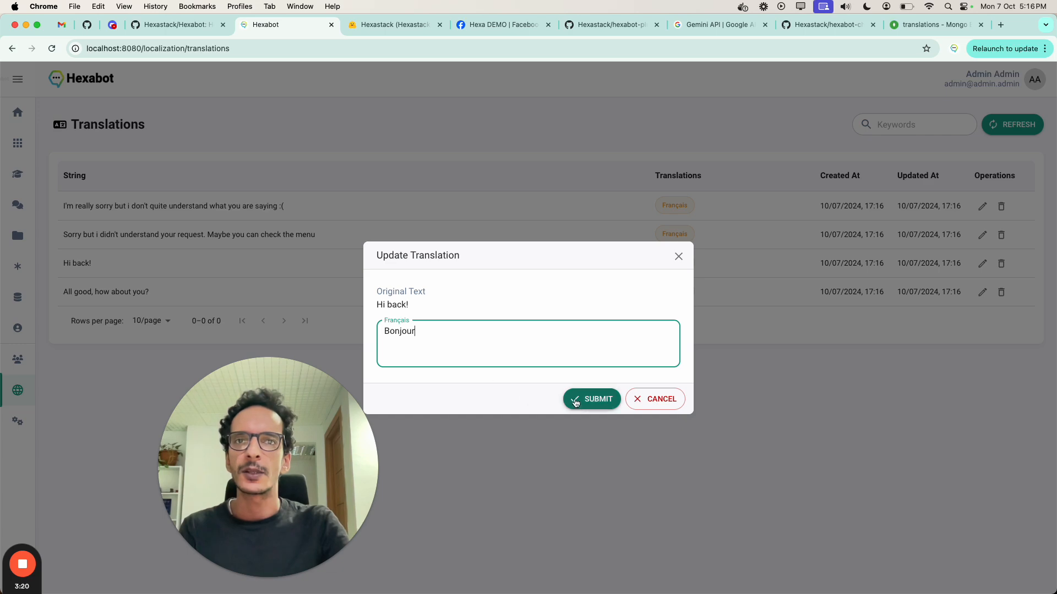
left_click(576, 402)
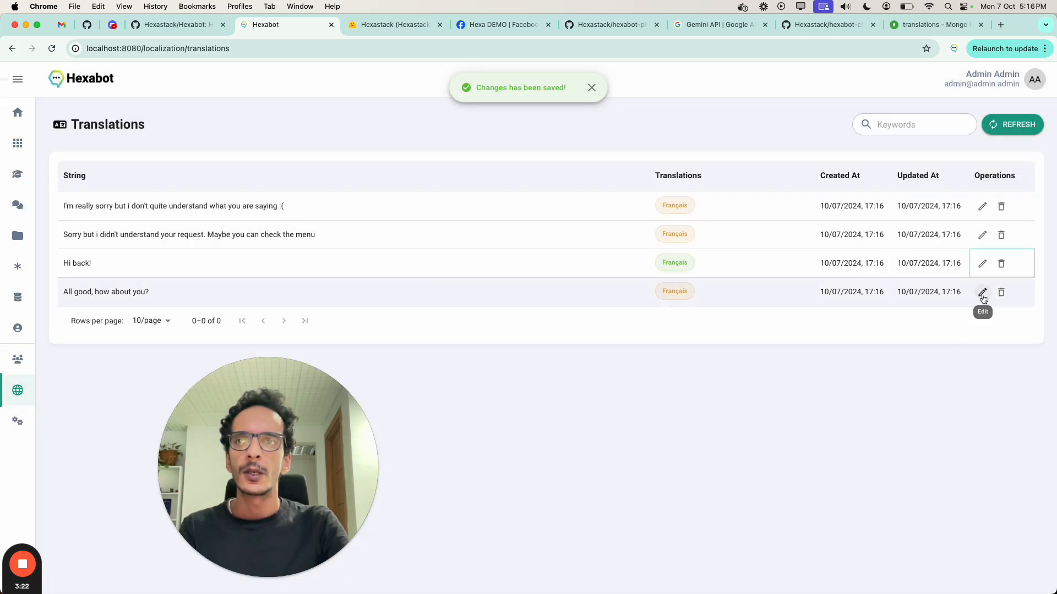
Step: Save "Bien, et vous comment allez-vous?" as the Français translation of "All good, how about you?"
left_click(982, 292)
left_click(602, 360)
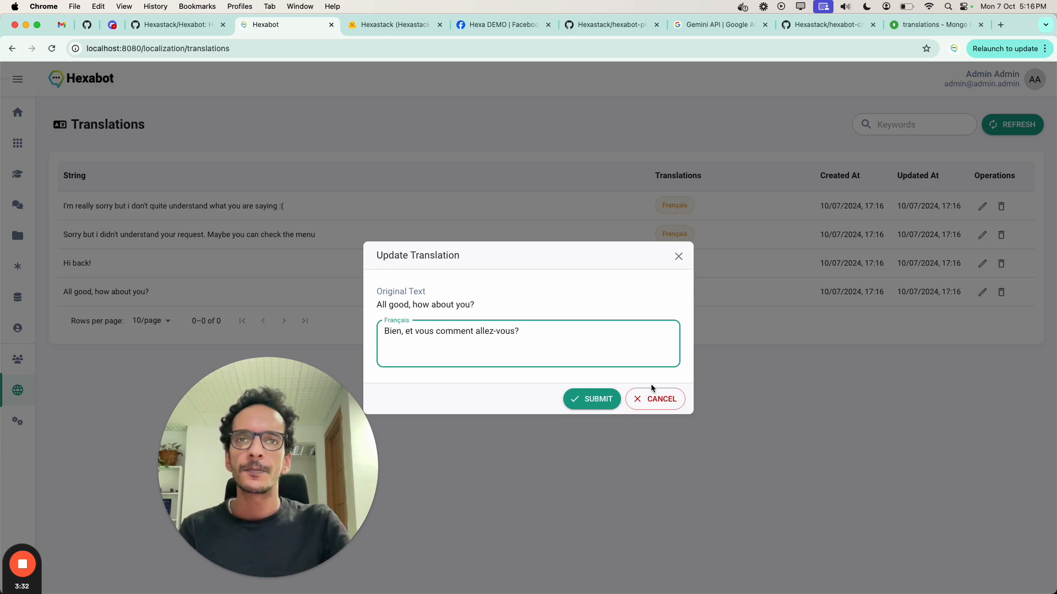
left_click(592, 399)
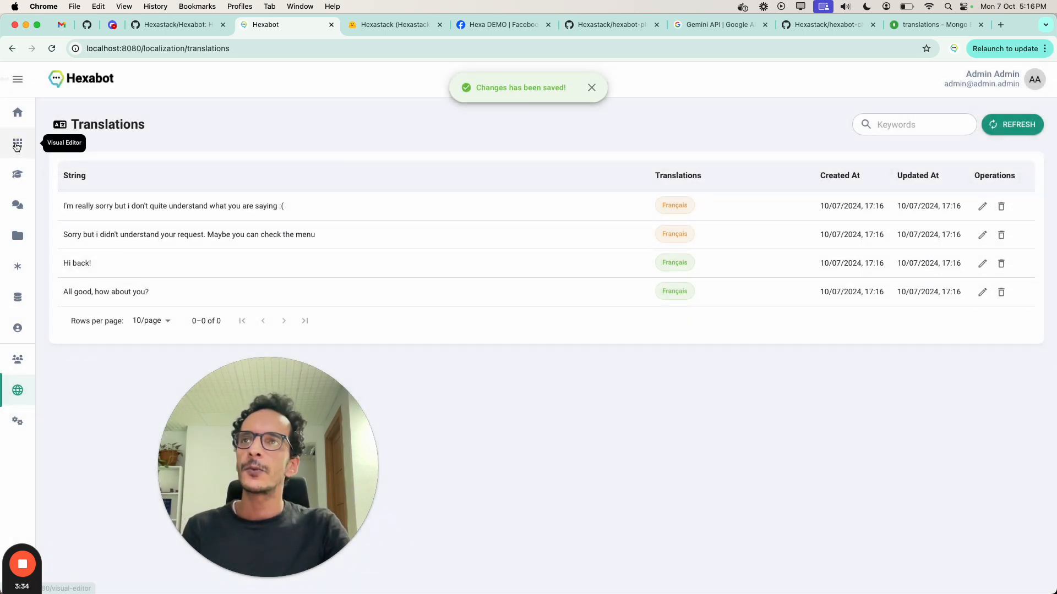
Step: Test the greeting flow in French by sending "Bonjour" and "Comment ça va ?" in the visual editor's live chat tester
left_click(18, 143)
left_click(1026, 565)
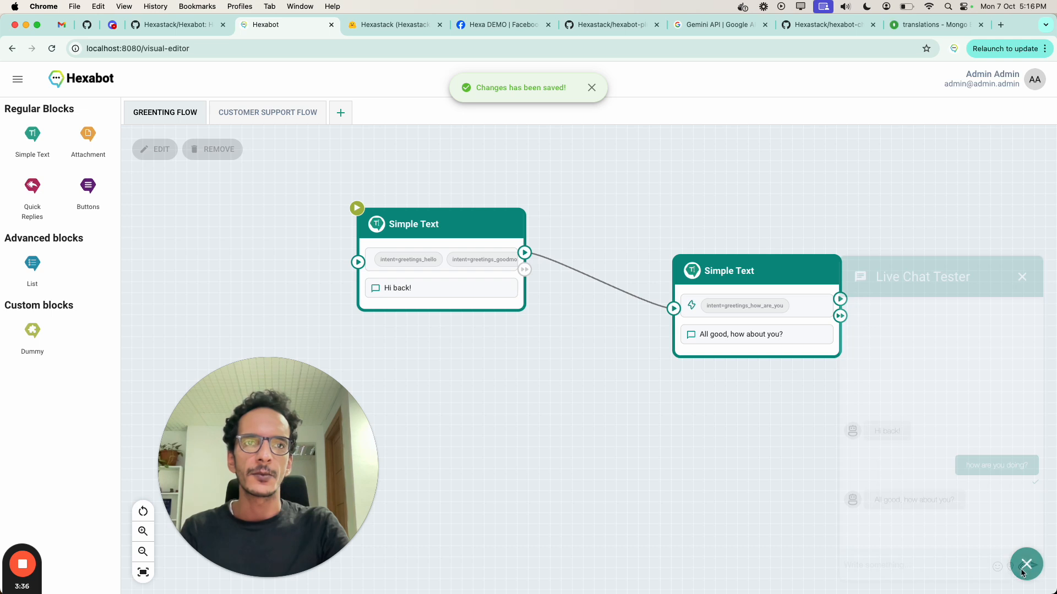
type("Bonjour")
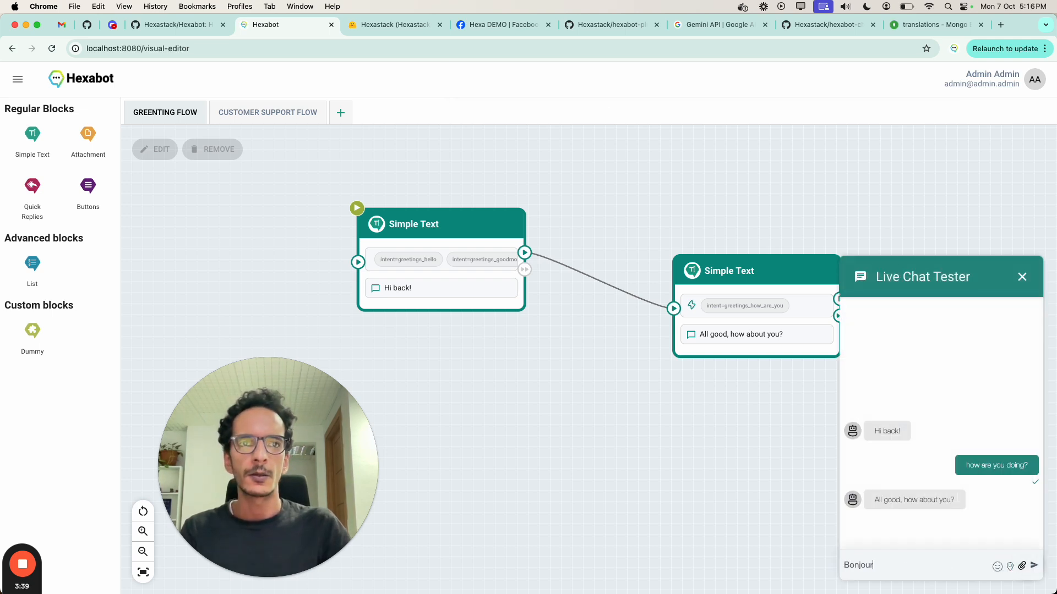
key("Return")
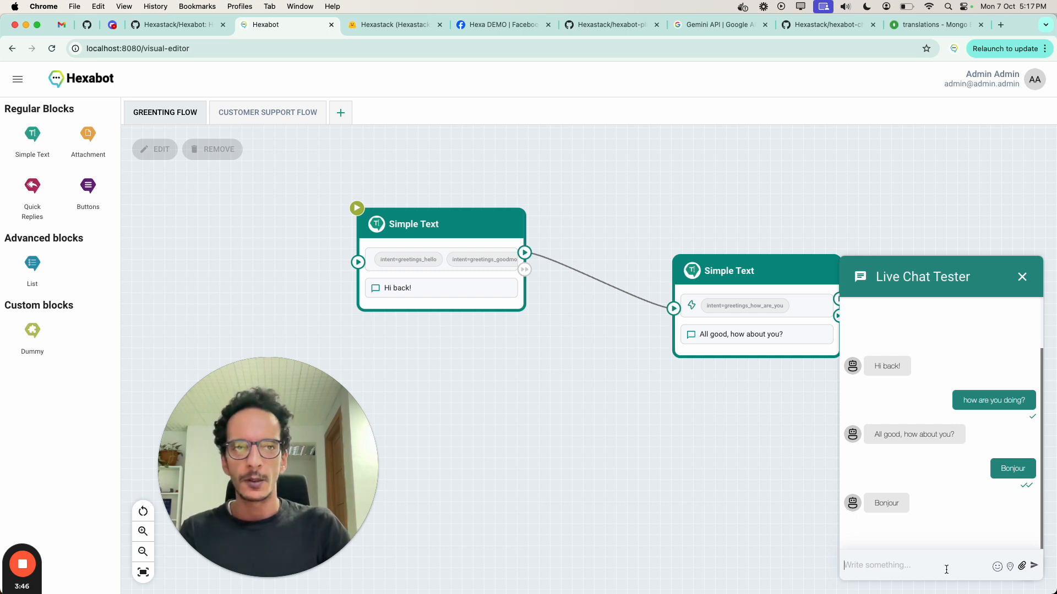
type("Comment ça va")
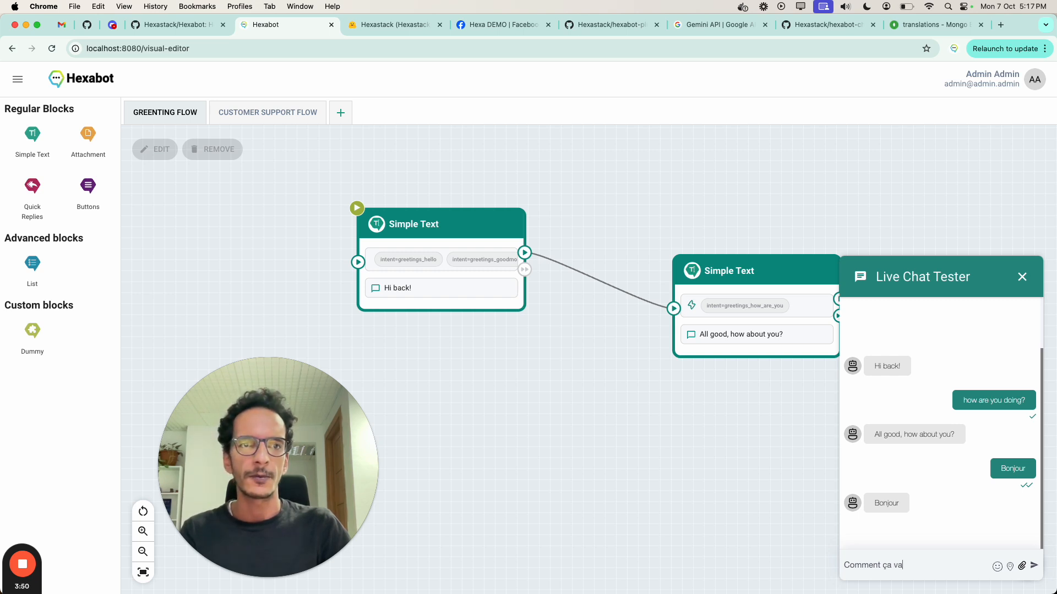
type(" ?")
key("Return")
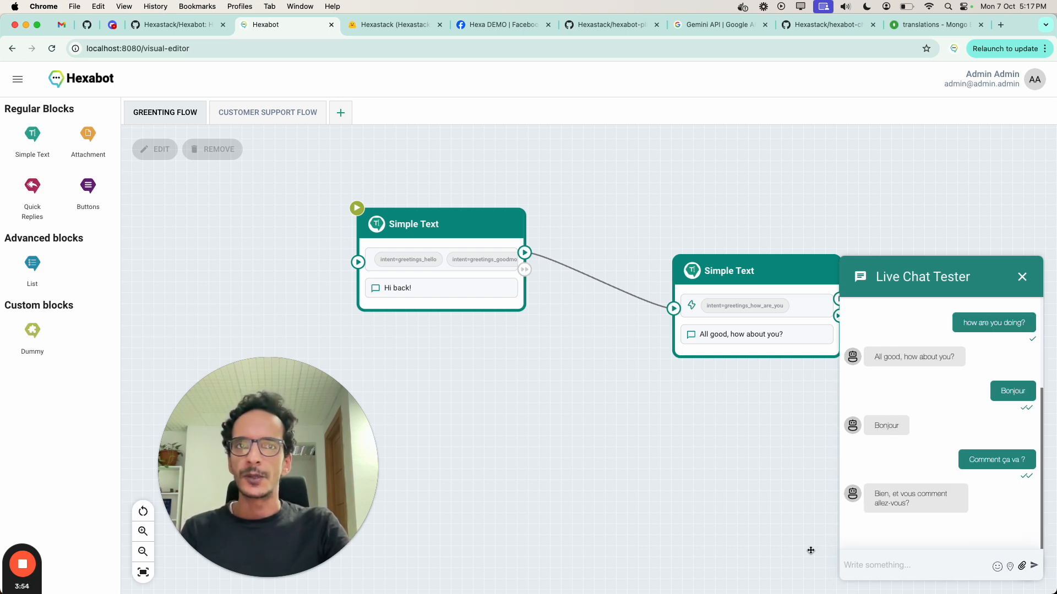
left_click_drag(810, 550, 761, 557)
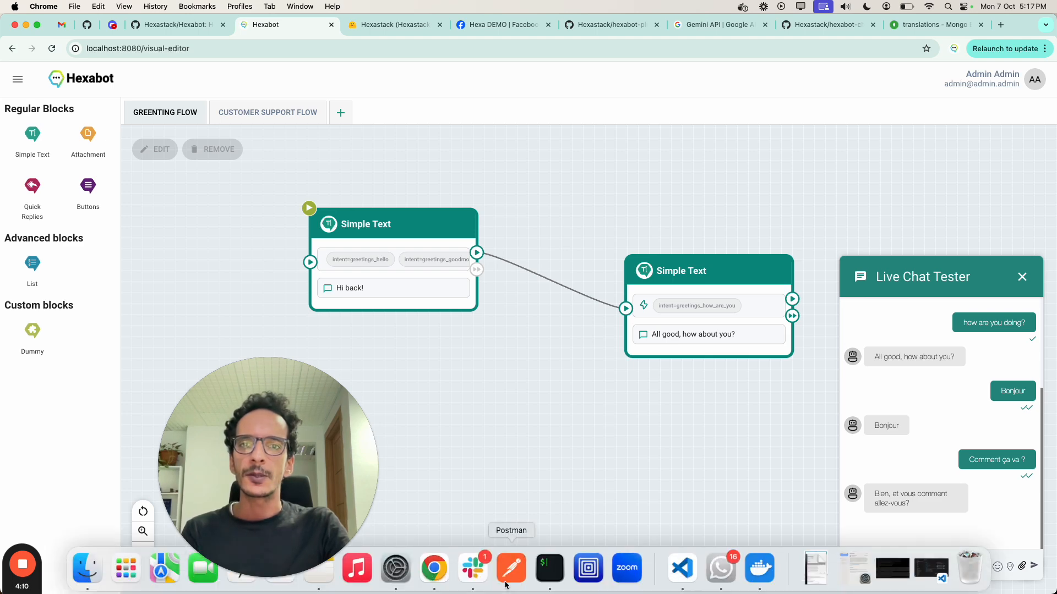
Step: Switch to iTerm2, stop the Hexabot containers with "npx hexabot stop" and clear the terminal
left_click(550, 571)
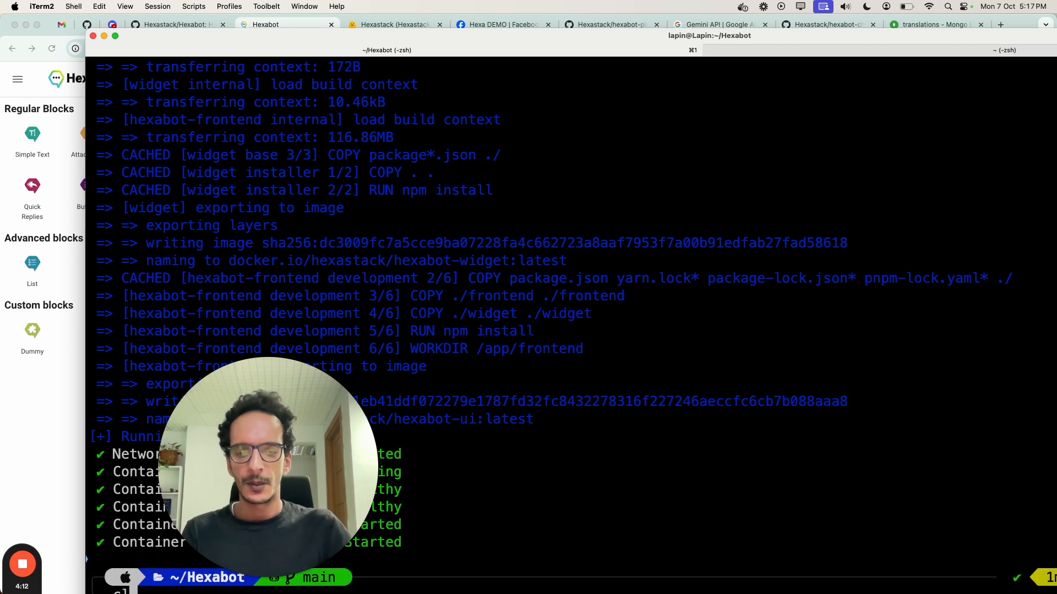
key("ctrl+l")
type("npx hexabot stop")
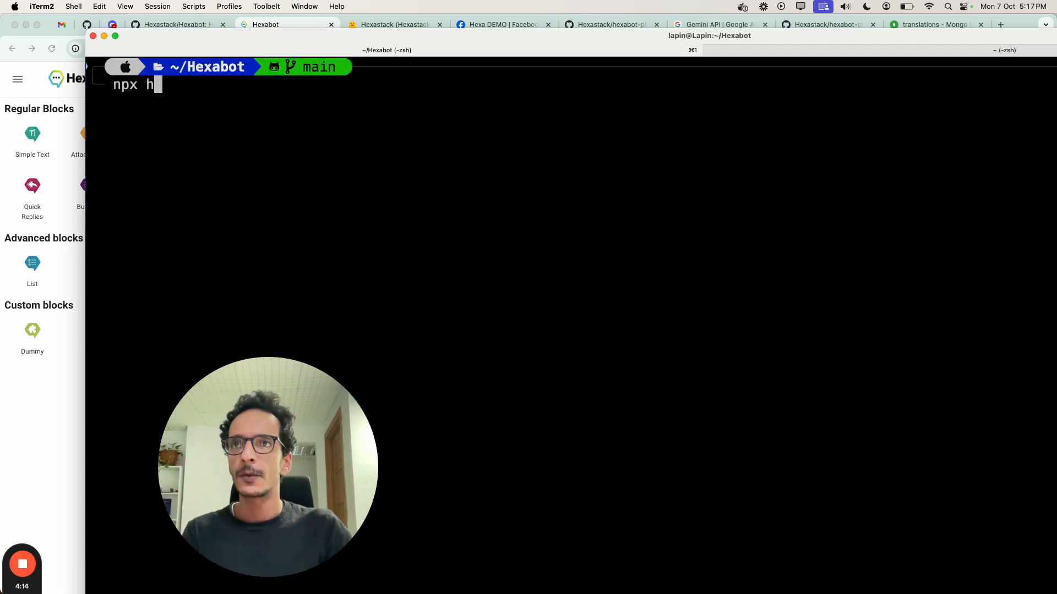
key("Return")
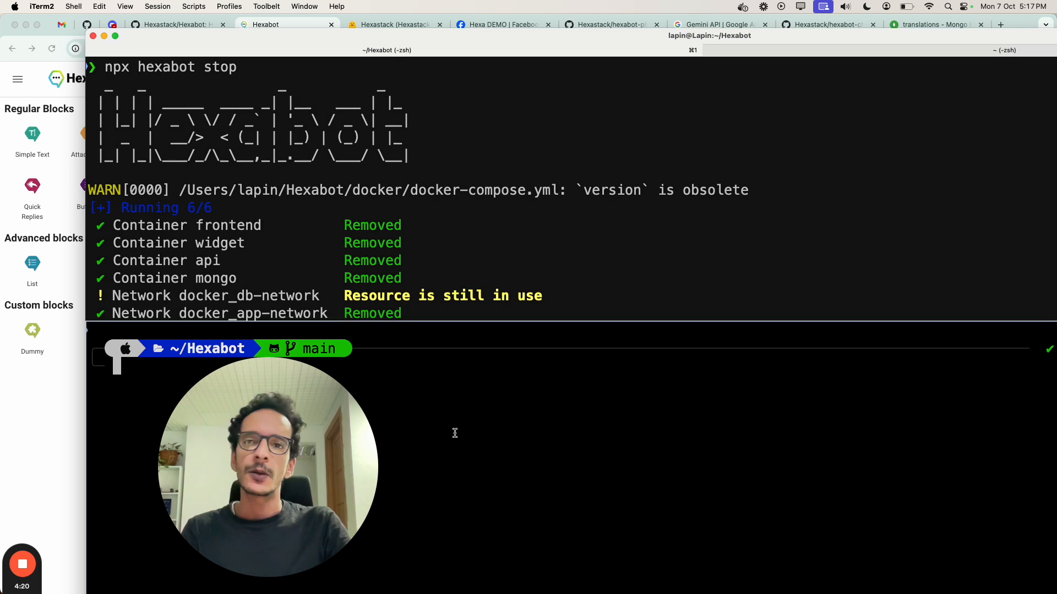
type("clear")
key("Return")
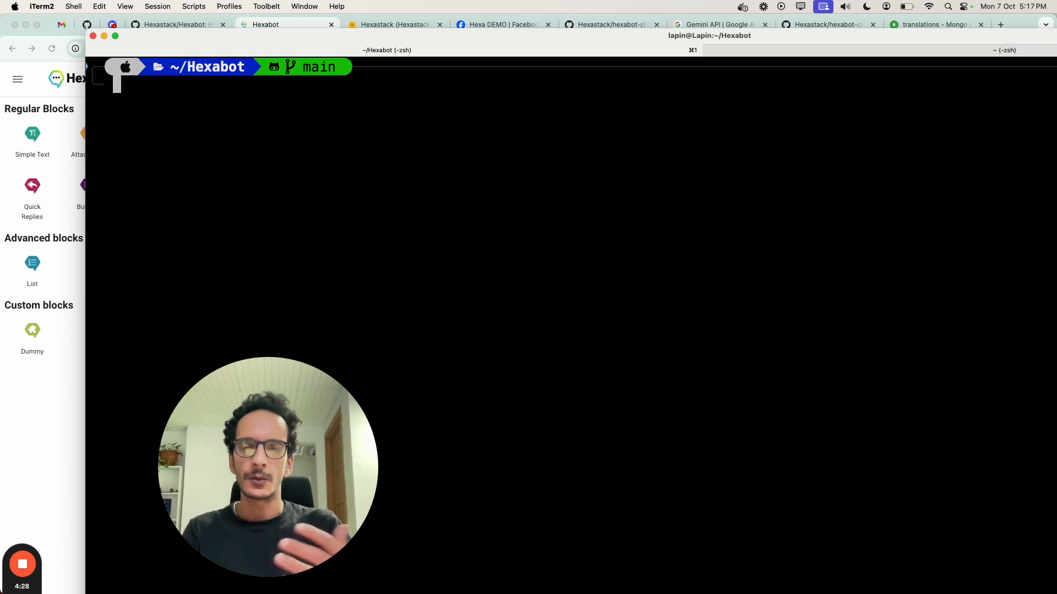
Step: Install the Gemini plugin by running "npx hexabot install plugin Hexastack/hexabot-plugin-gemini"
type("npx h")
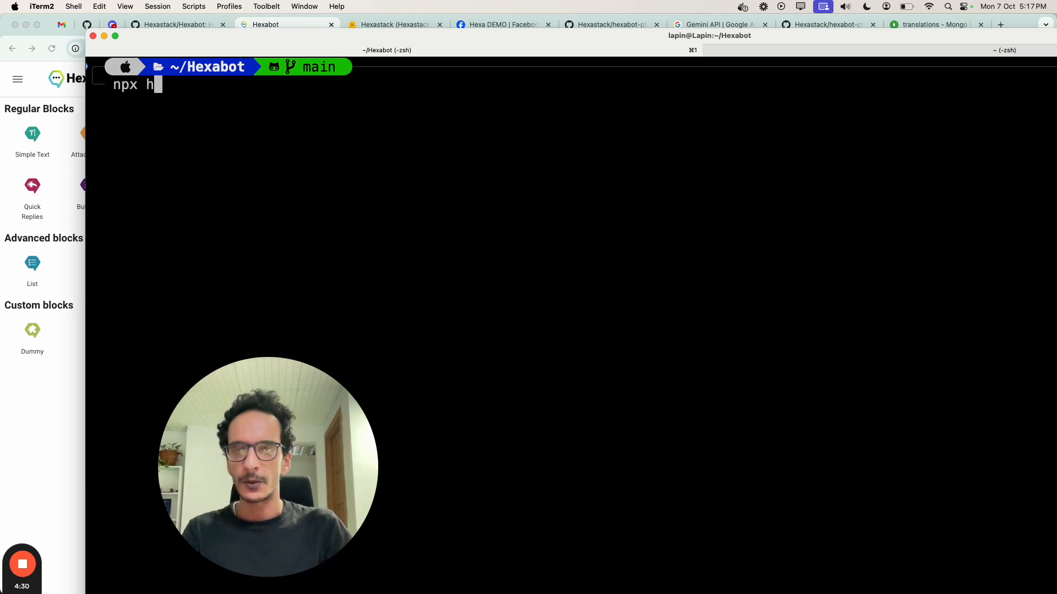
type("exabot ins")
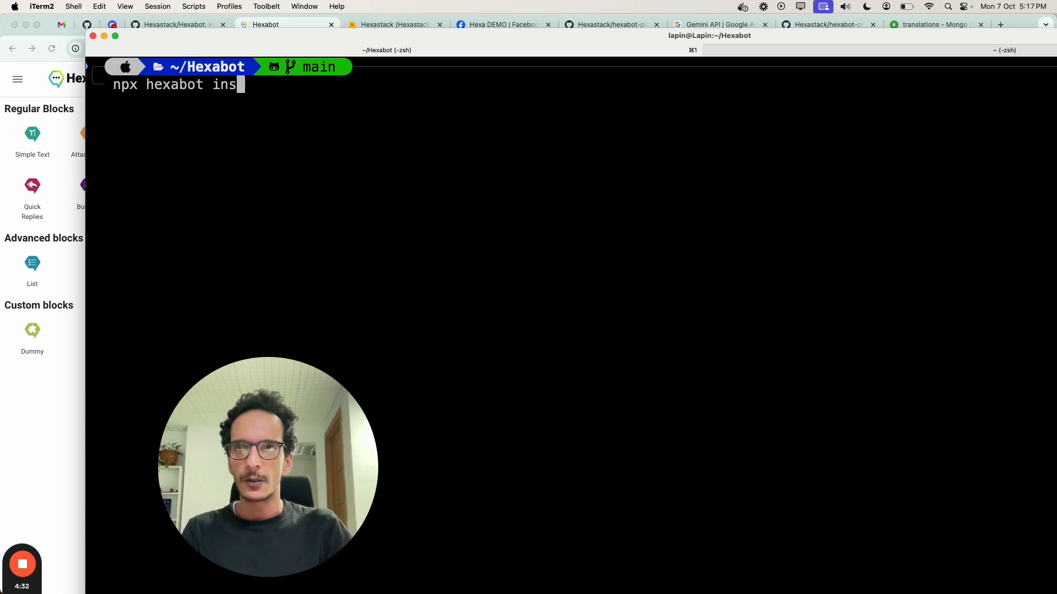
type("tall plugin ")
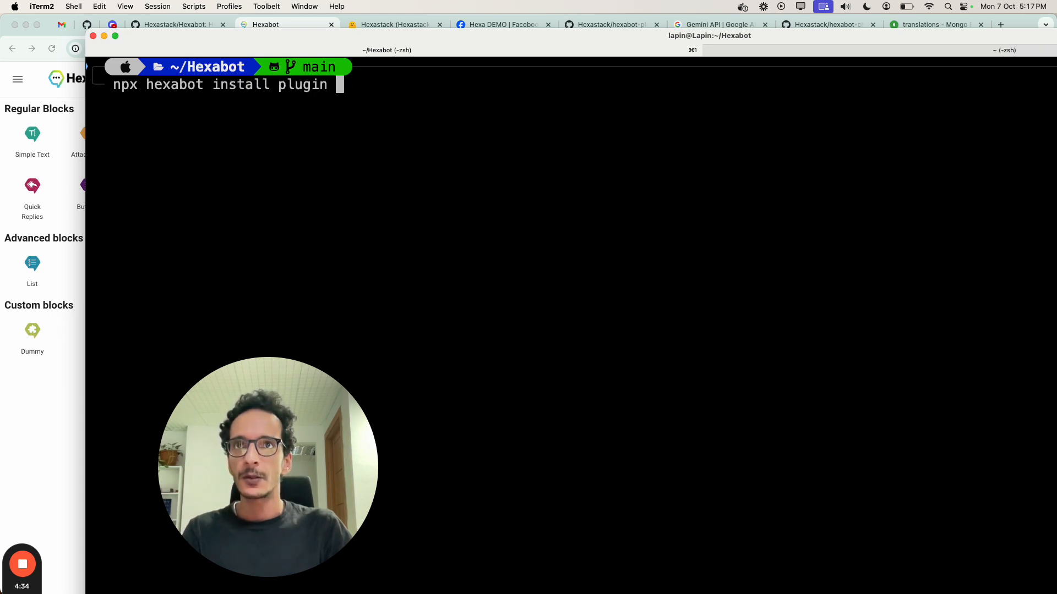
type("Hexa")
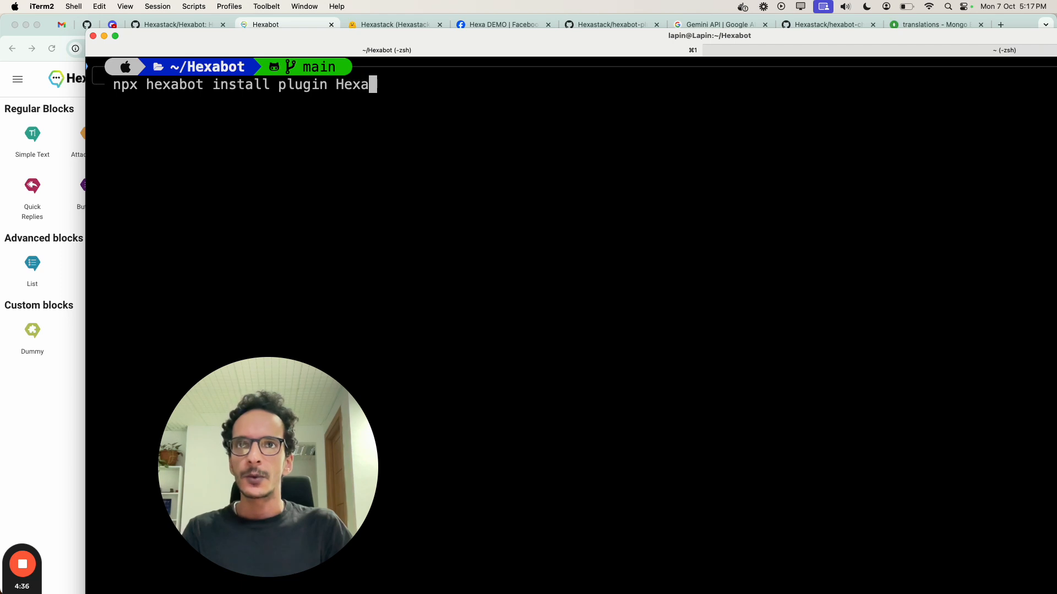
type("stack/")
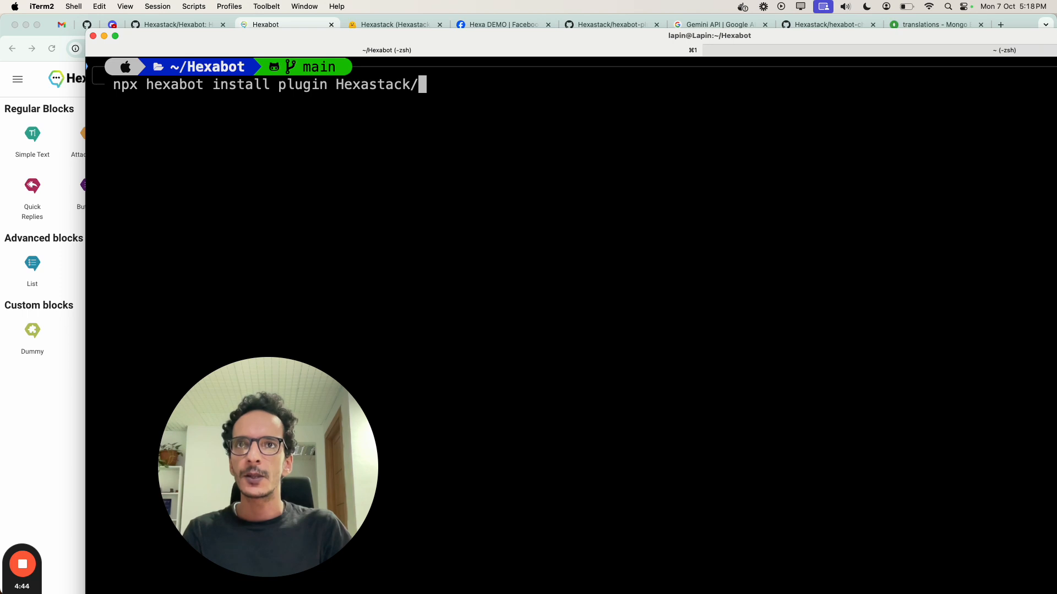
type("hexabot-")
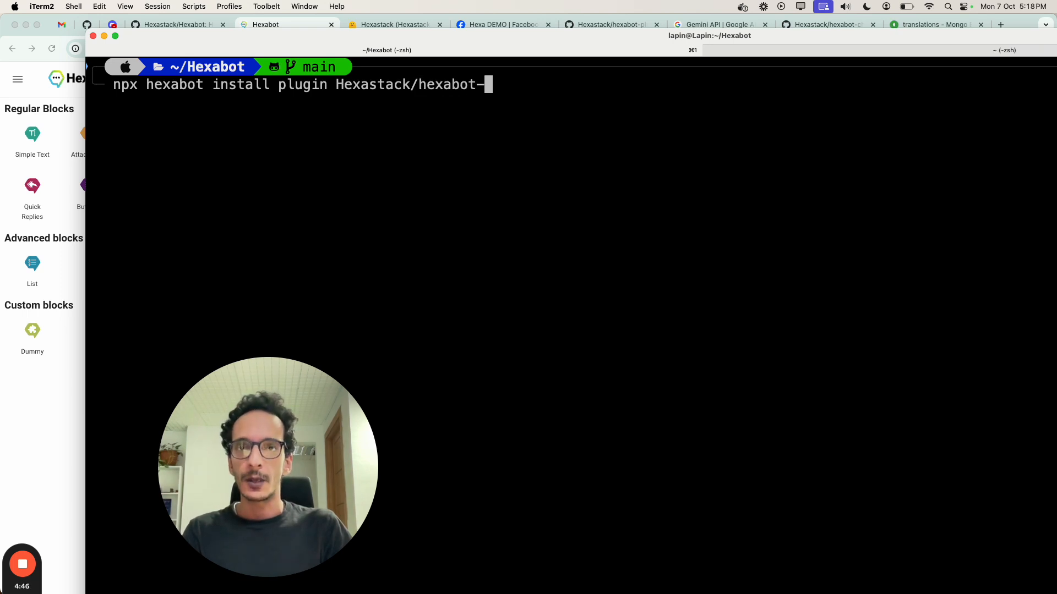
type("plugin-")
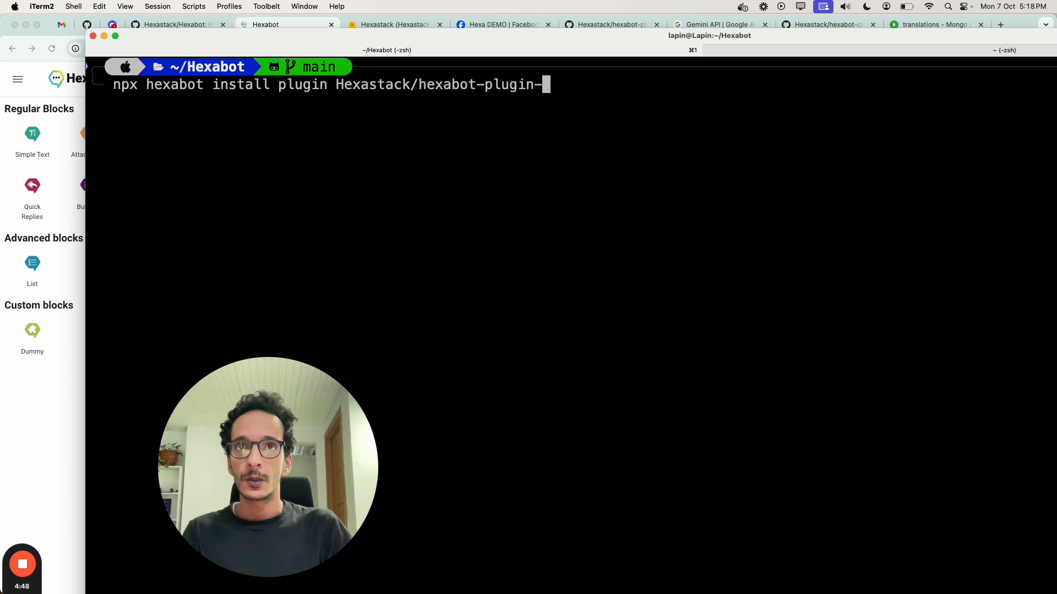
type("gemini")
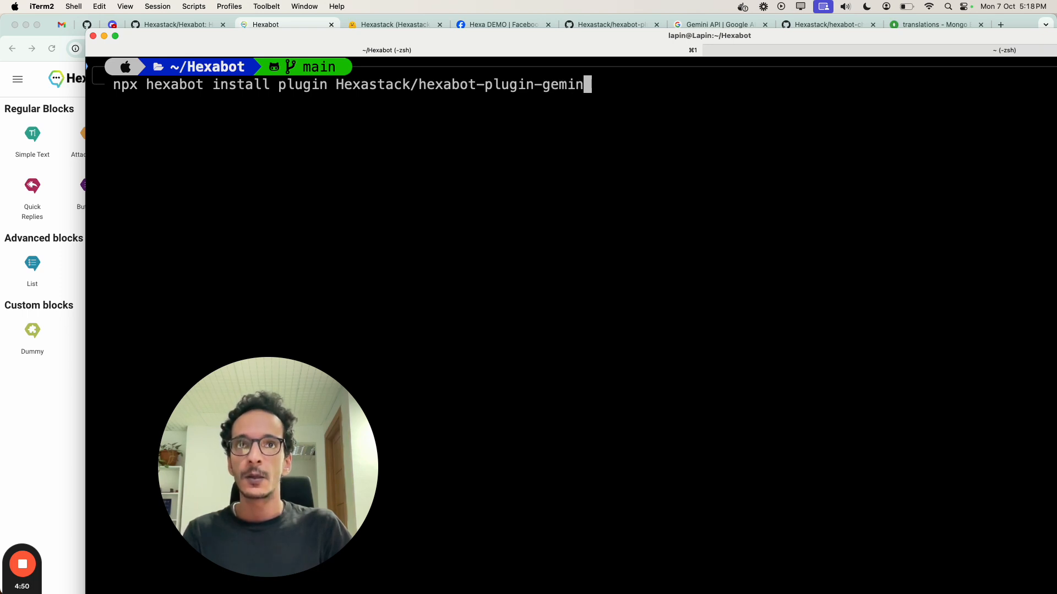
key("Return")
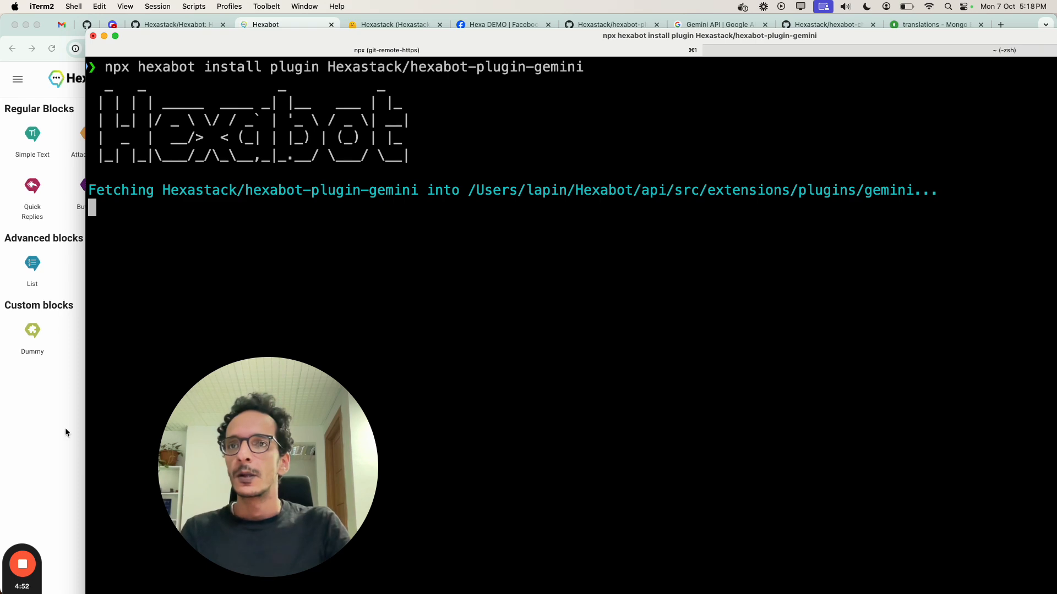
Step: Switch to Chrome and review the hexabot-plugin-gemini README on GitHub, focusing on the prerequisites for generating an API token
left_click(66, 429)
left_click(600, 25)
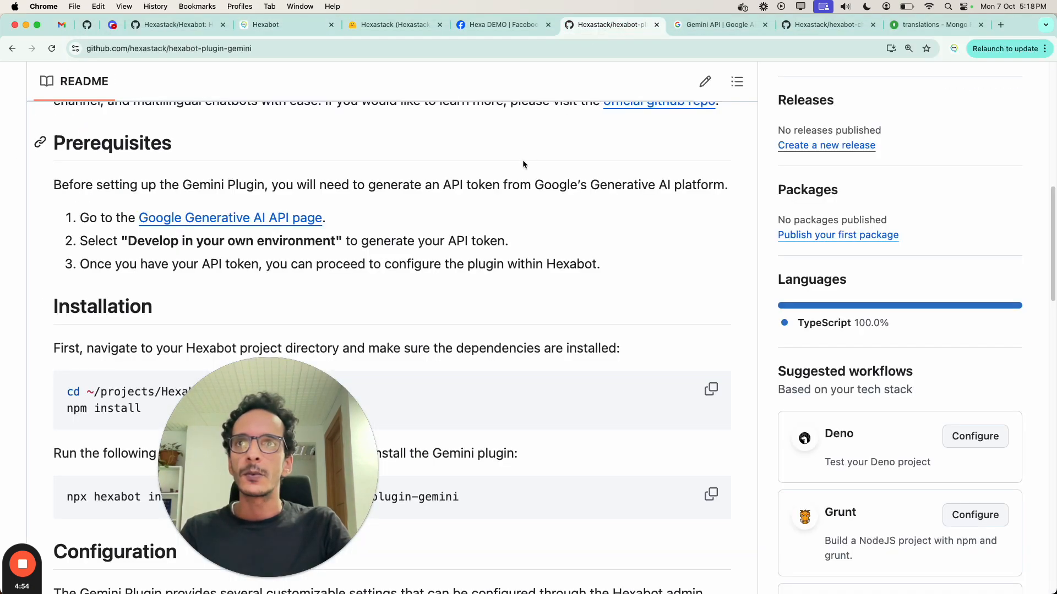
scroll(1054, 231, "up", 10)
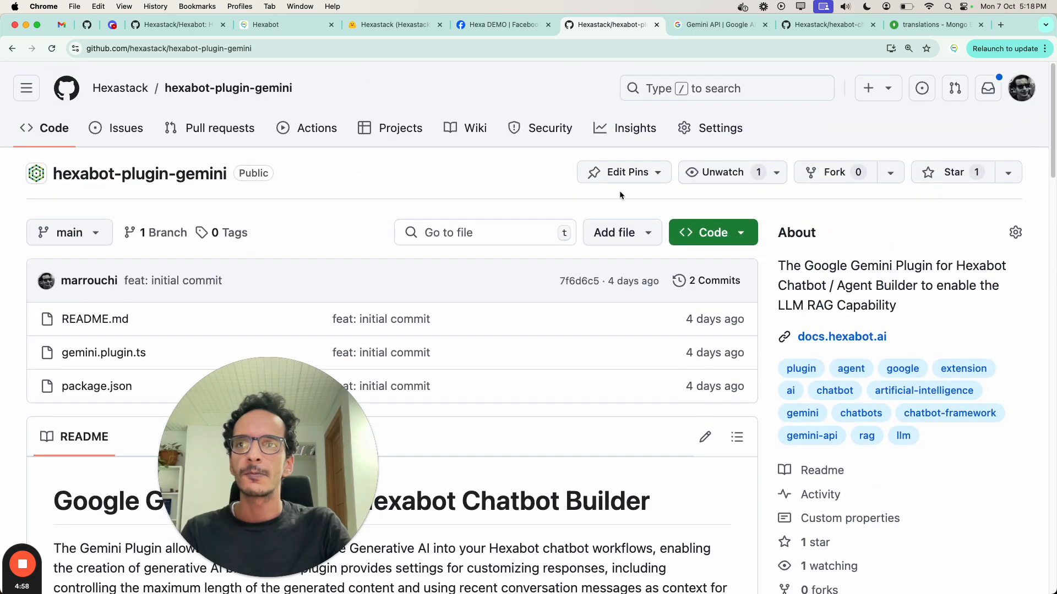
scroll(969, 198, "down", 7)
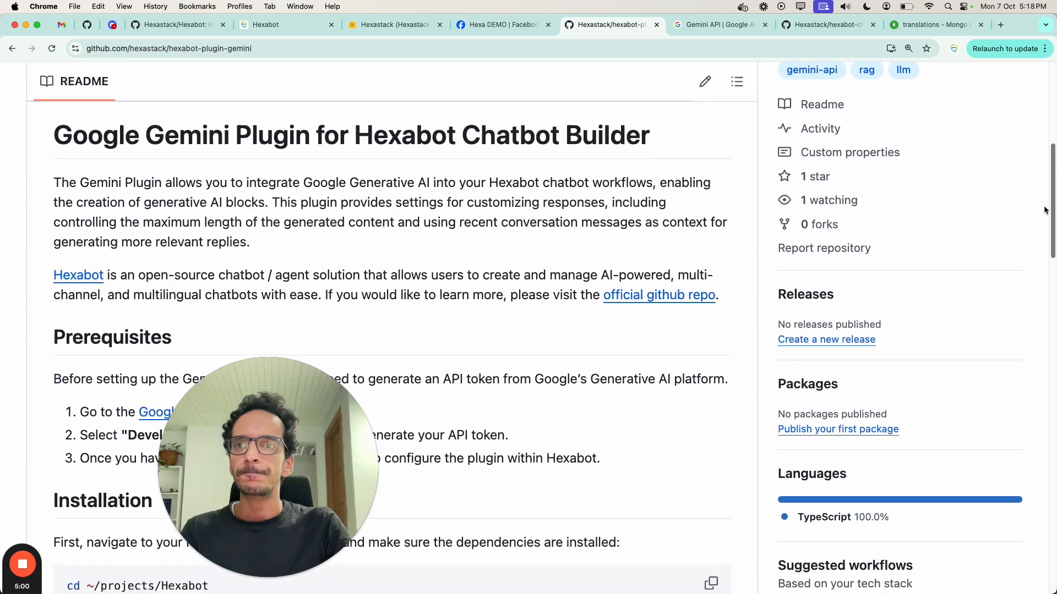
scroll(379, 201, "up", 3)
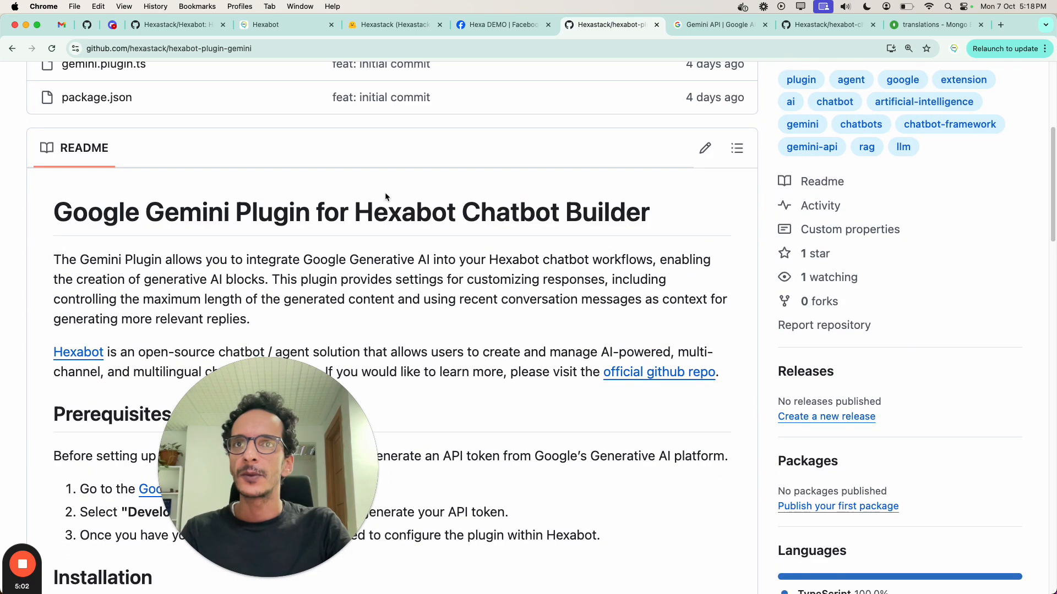
left_click_drag(1053, 178, 1019, 233)
left_click_drag(326, 249, 137, 246)
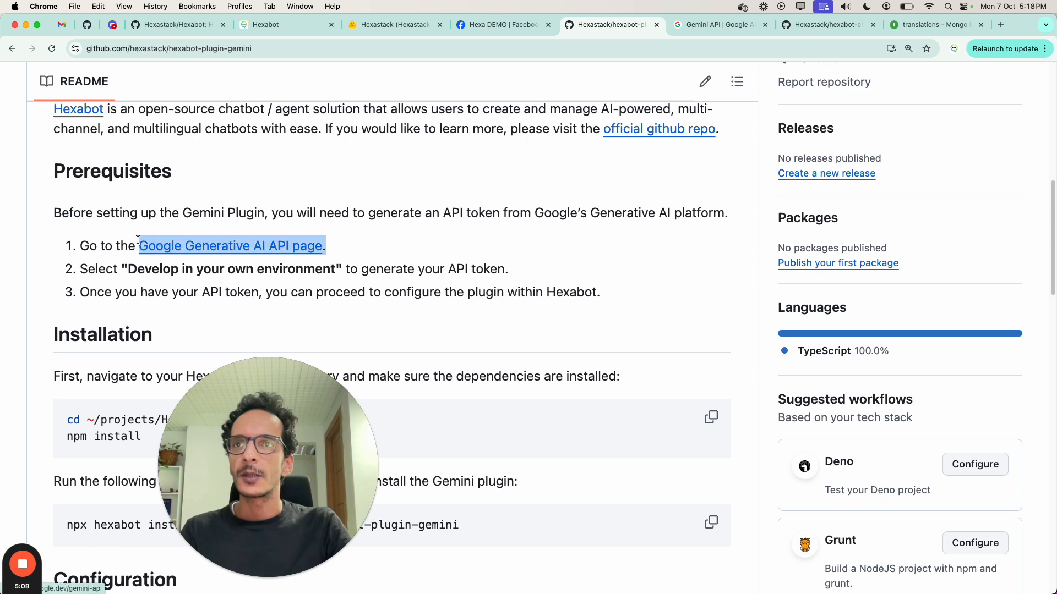
left_click(382, 231)
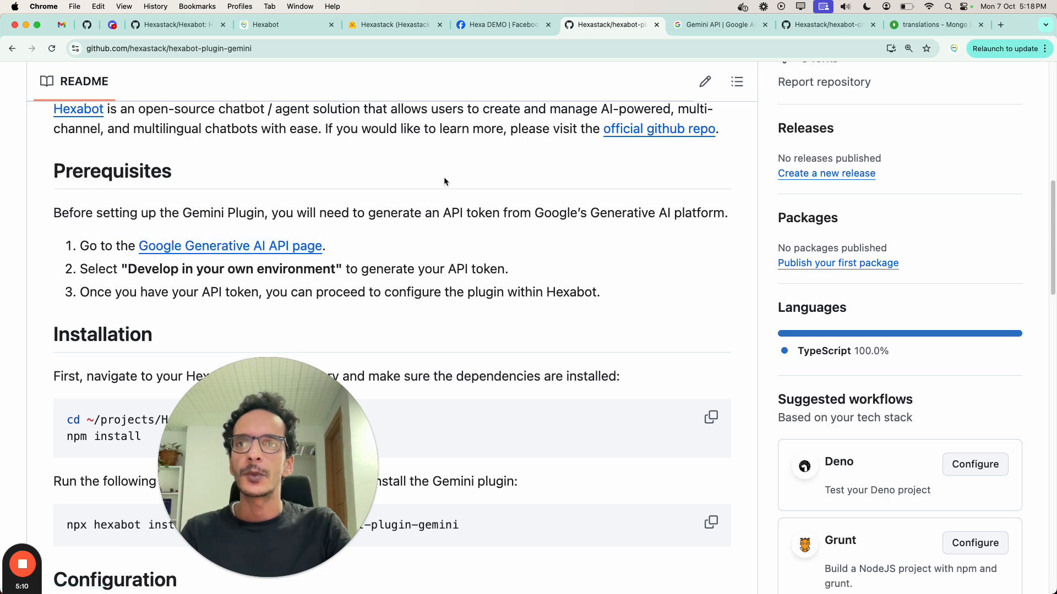
Step: View Google's Gemini API page, where an API key can be generated in Google AI Studio
left_click(720, 26)
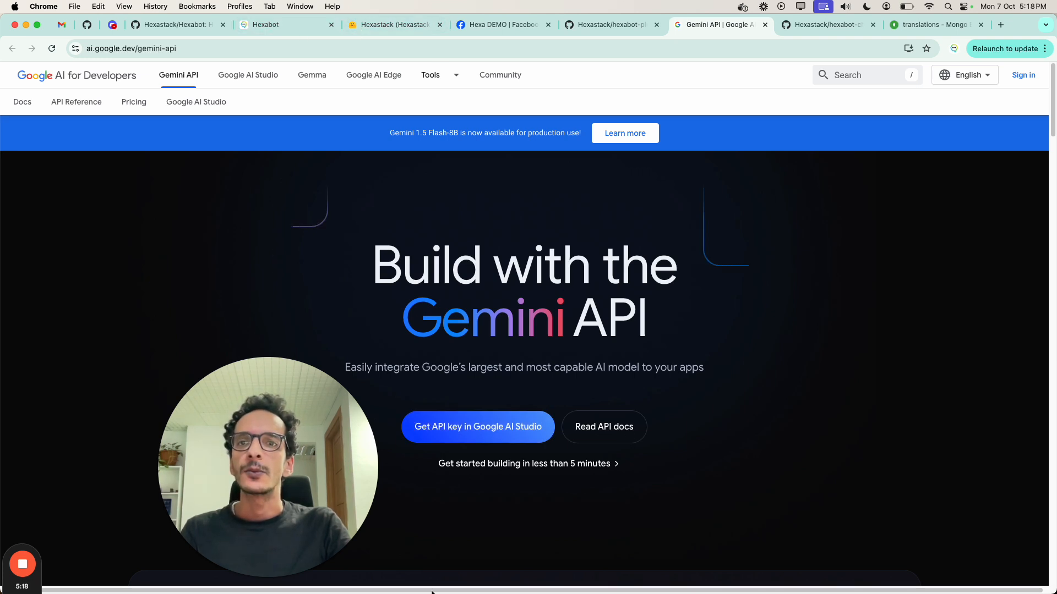
Step: Switch to iTerm2, clear the terminal and start Hexabot in development mode with "npx hexabot dev"
mouse_move(435, 589)
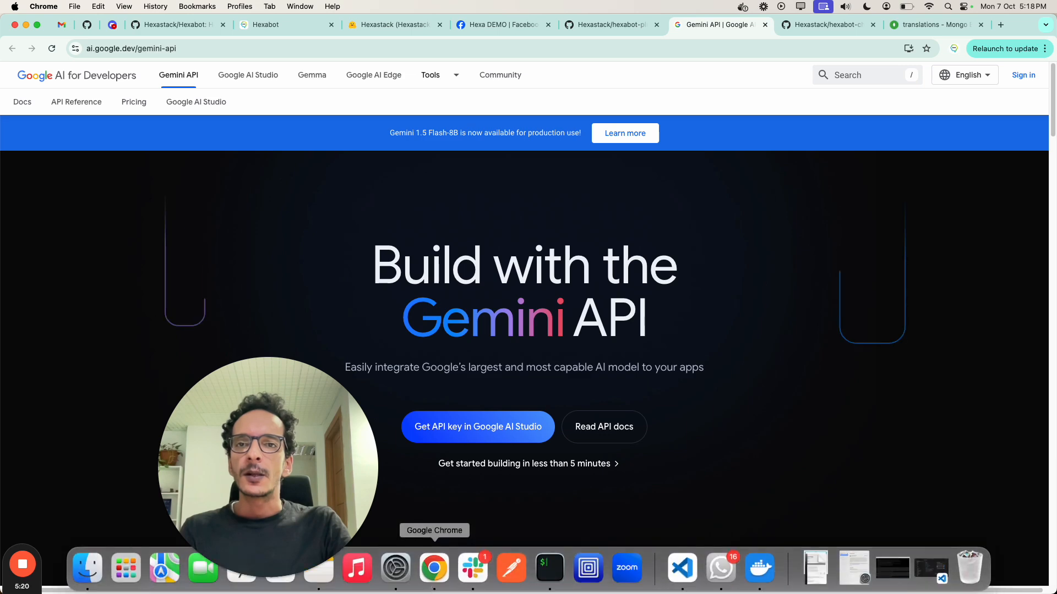
left_click(549, 568)
type("clea")
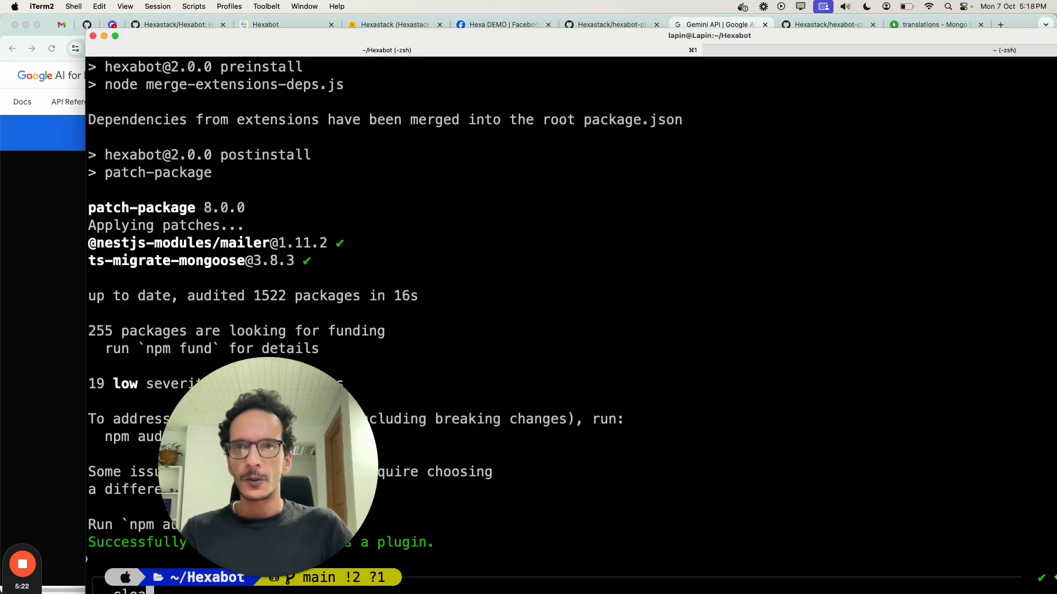
type("r")
key("Return")
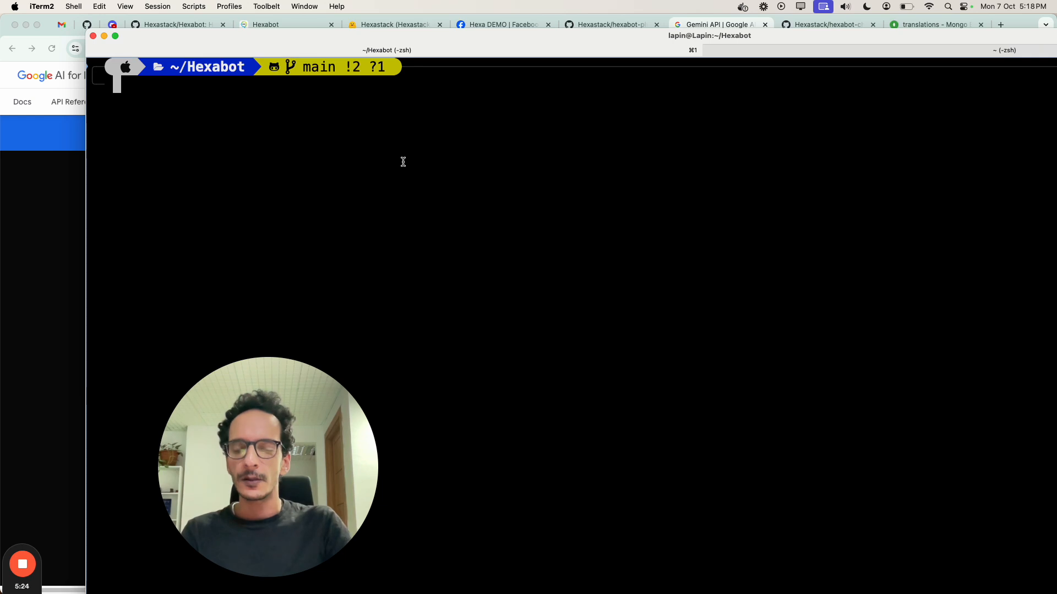
type("npx hexabot dev")
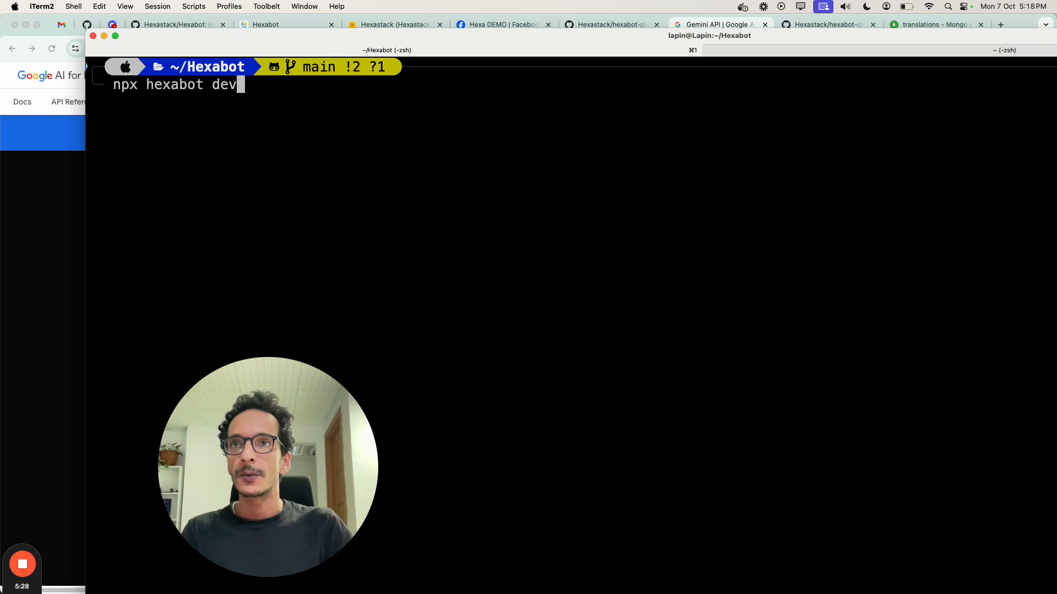
key("Return")
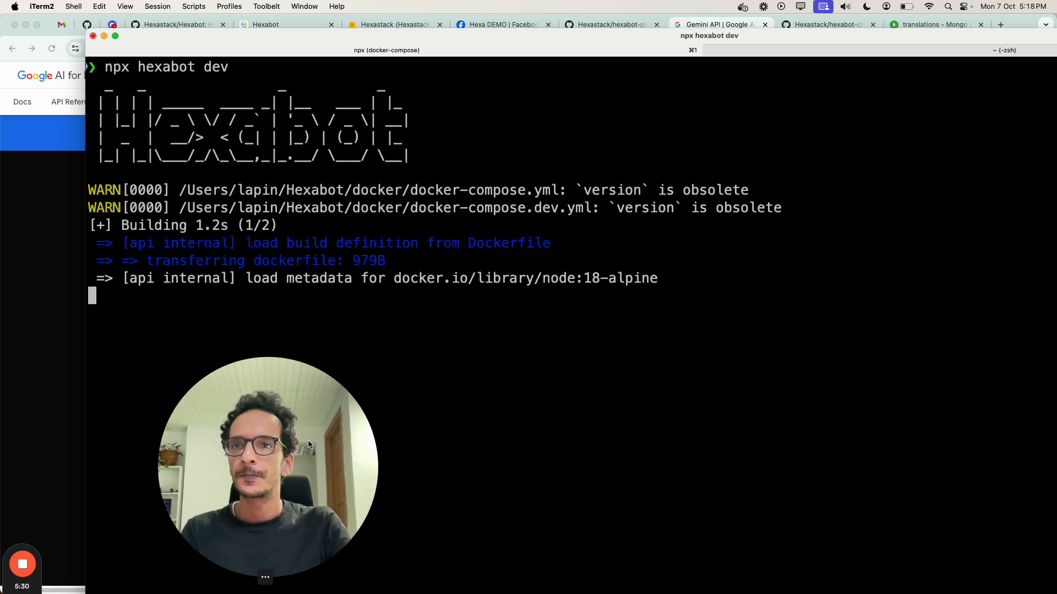
left_click_drag(36, 590, 40, 564)
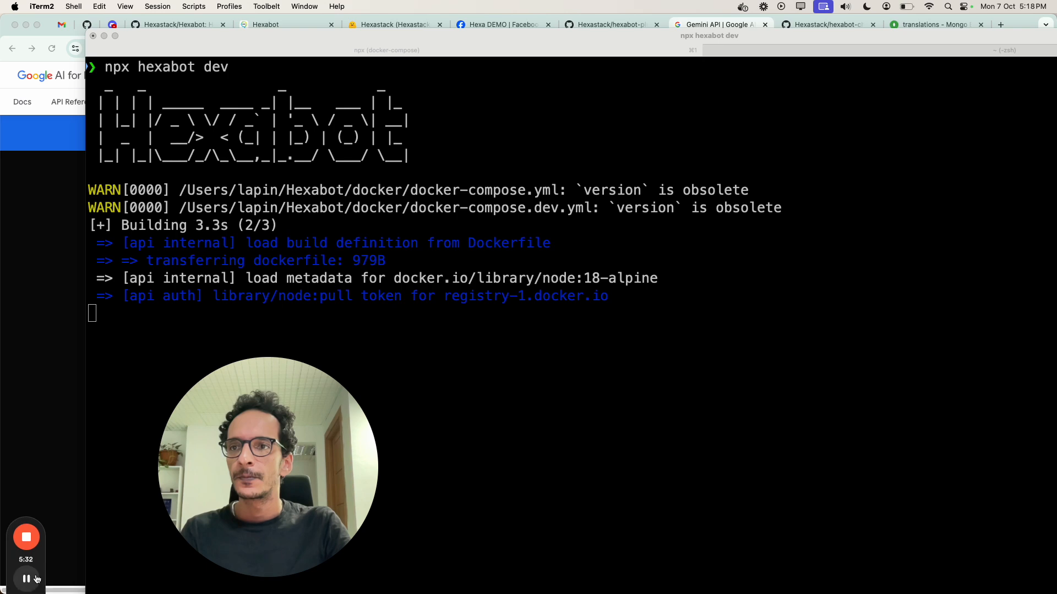
left_click(37, 579)
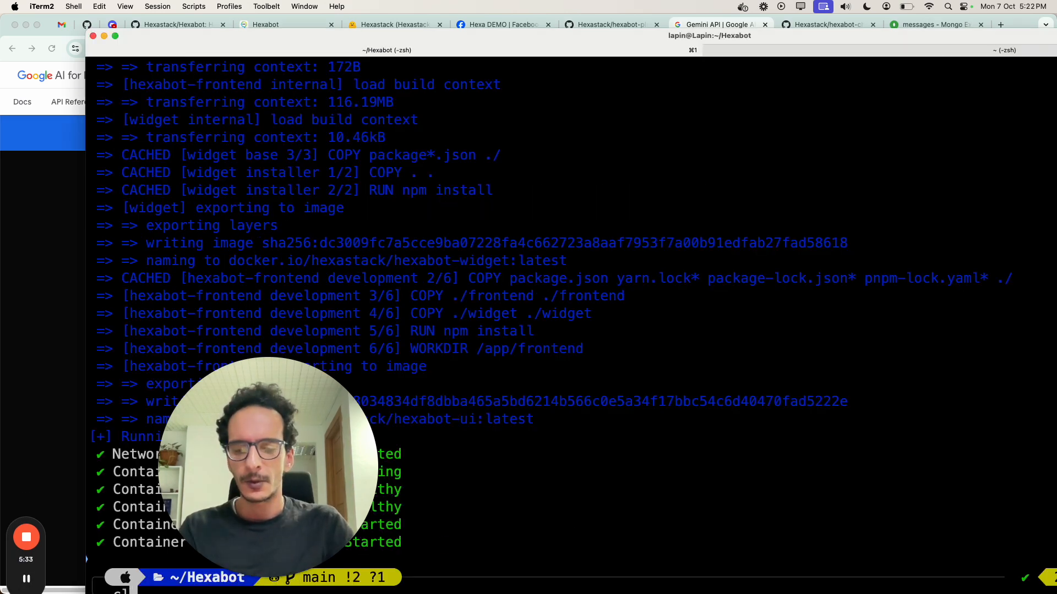
Step: Clear the terminal and switch to the Hexabot visual editor in Chrome
type("ear")
key("Return")
left_click(65, 247)
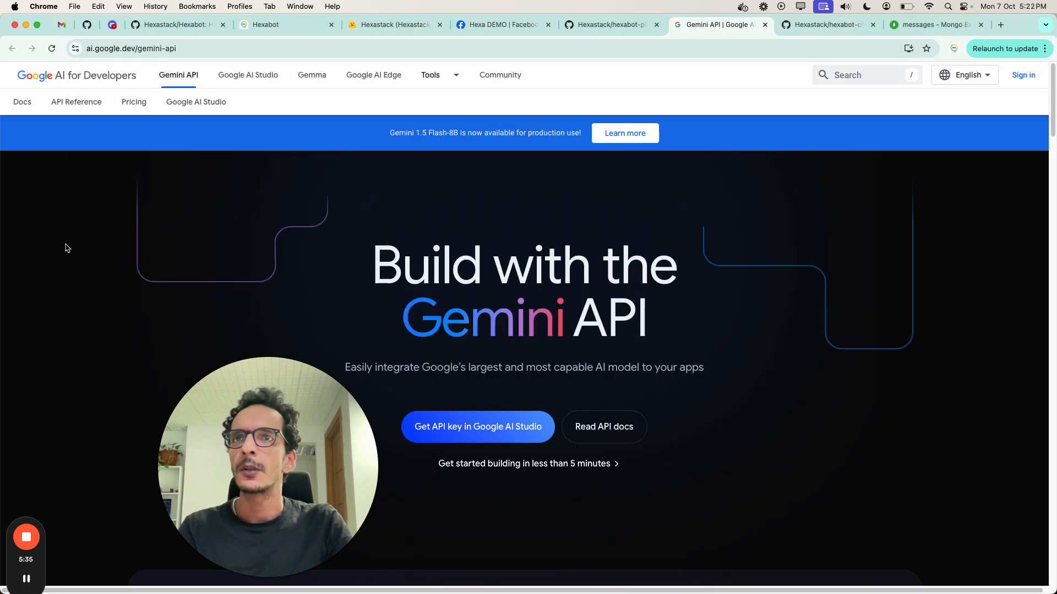
left_click(279, 25)
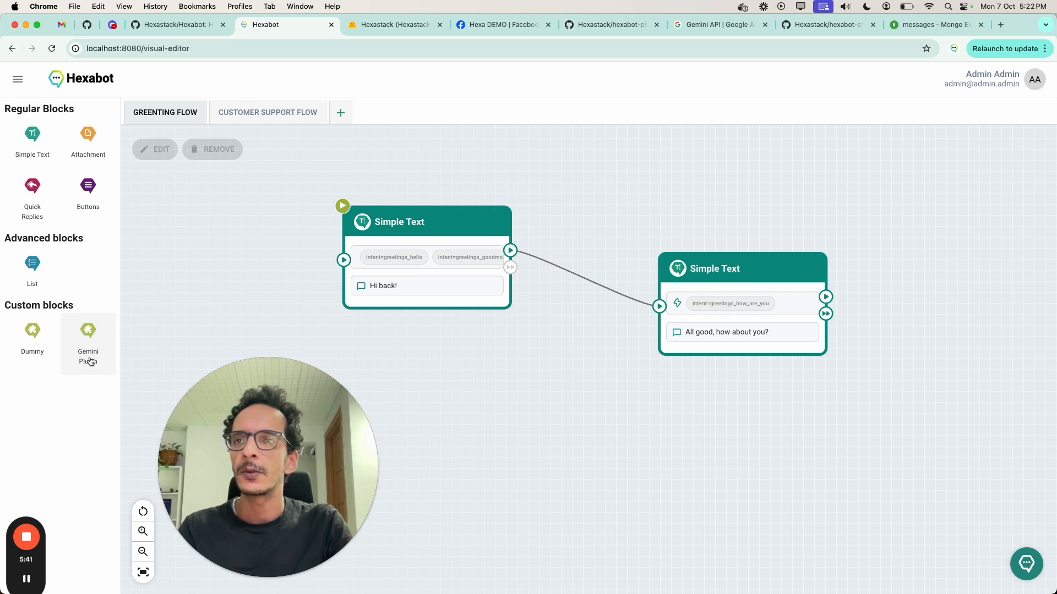
Step: Add a Gemini Plugin block below the two Simple Text blocks of the greeting flow and open it for editing
left_click_drag(88, 358, 443, 393)
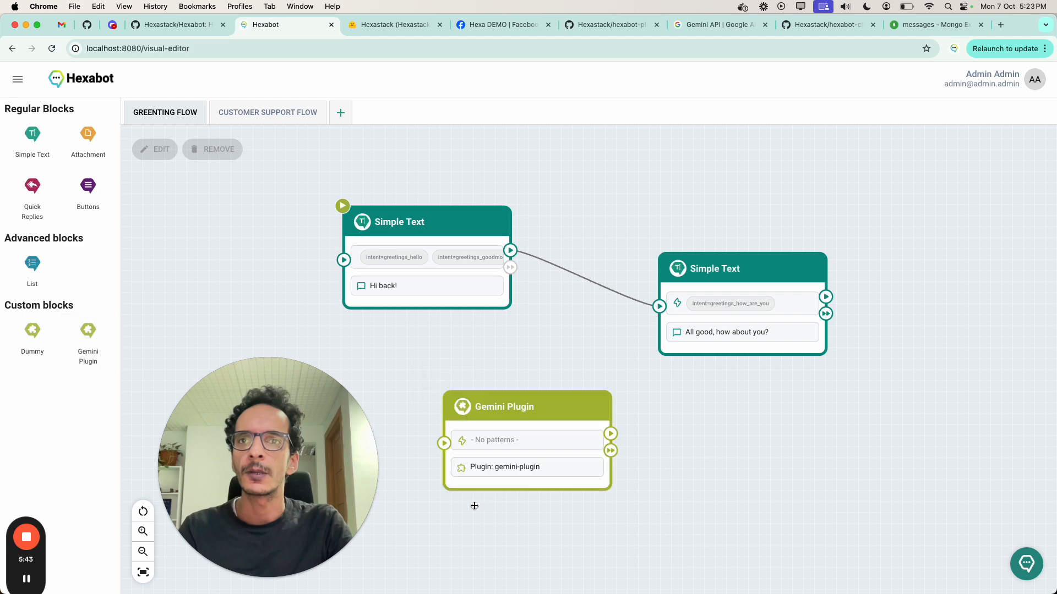
left_click_drag(504, 521, 498, 440)
double_click(492, 370)
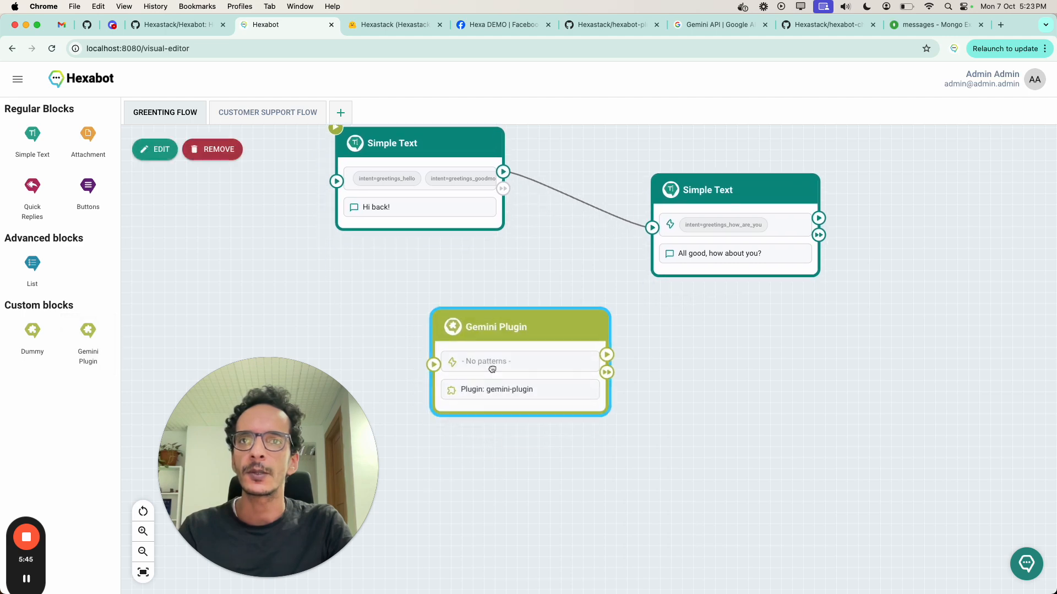
left_click(511, 512)
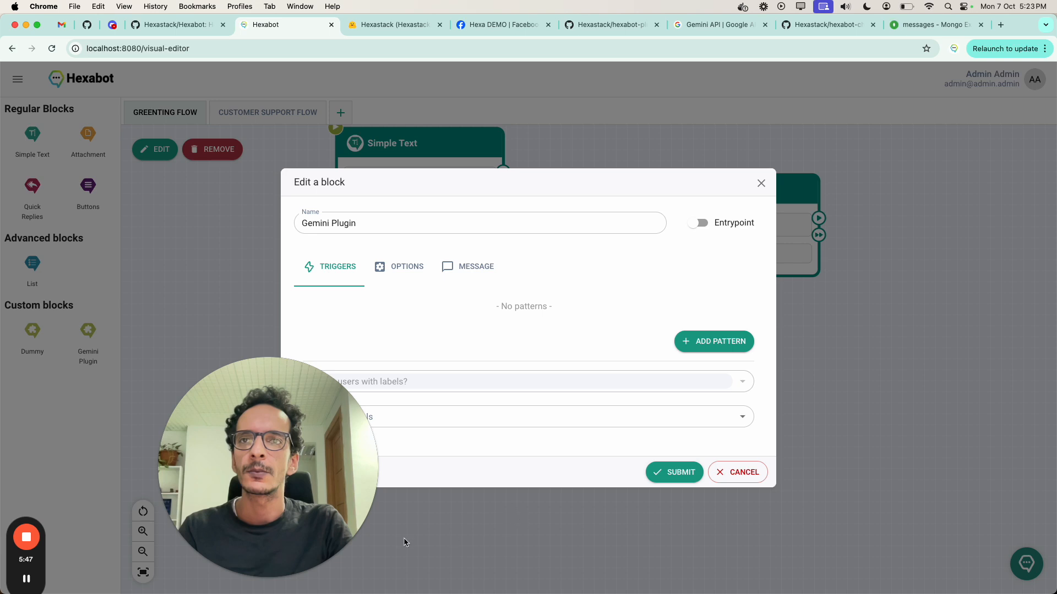
left_click_drag(301, 492, 200, 492)
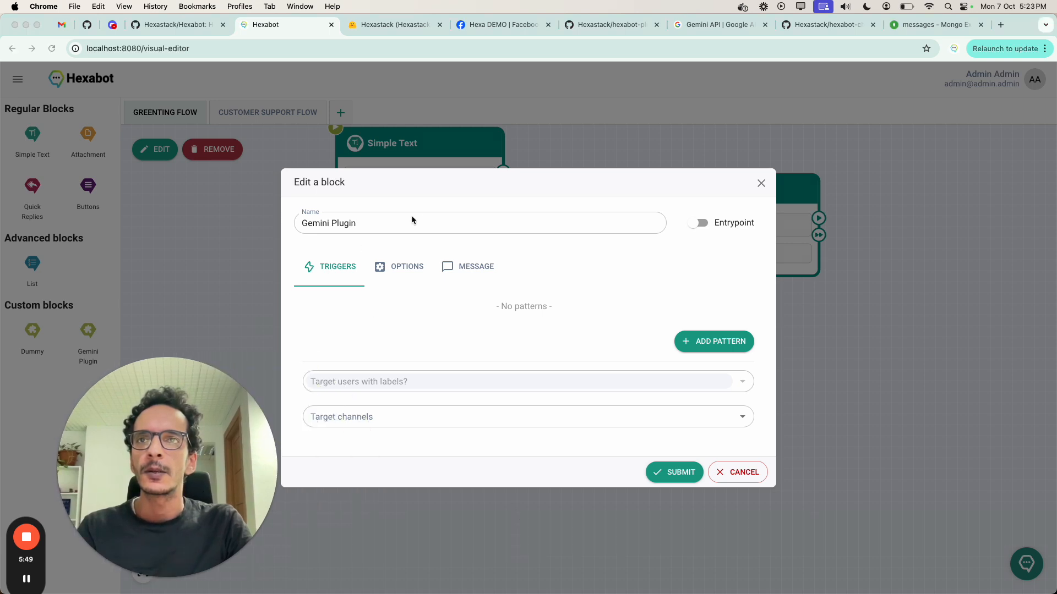
Step: Add an NLU trigger pattern with the intent "intent=agent_hungry" to the Gemini Plugin block
left_click(678, 338)
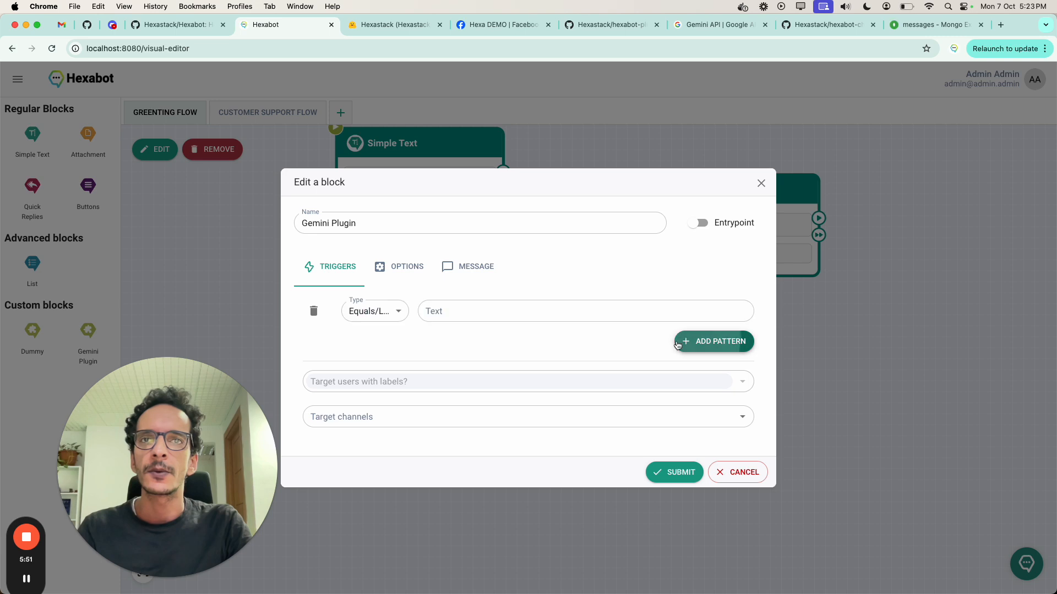
left_click(487, 314)
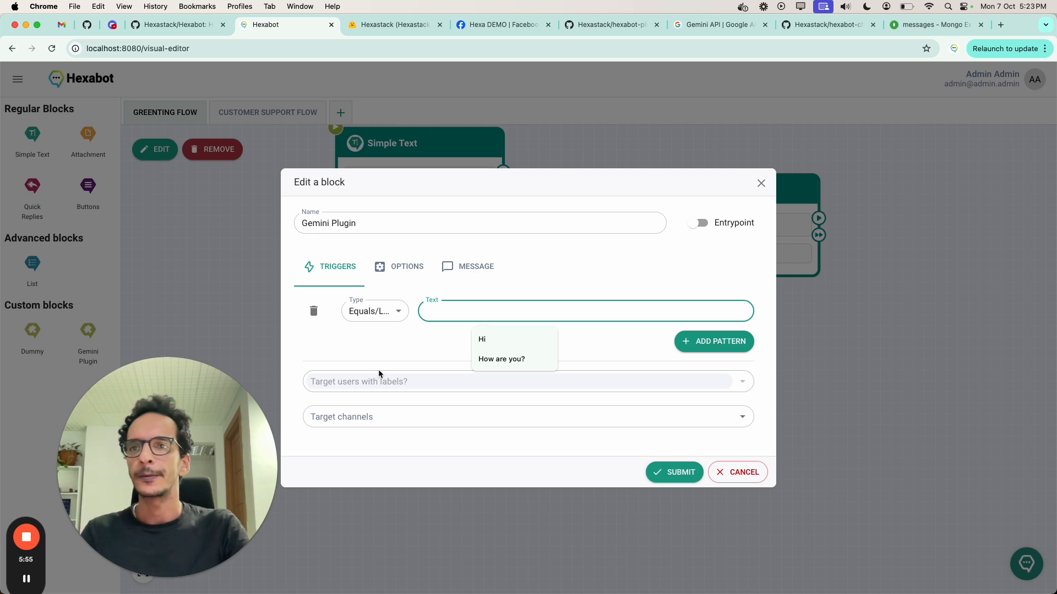
left_click(385, 312)
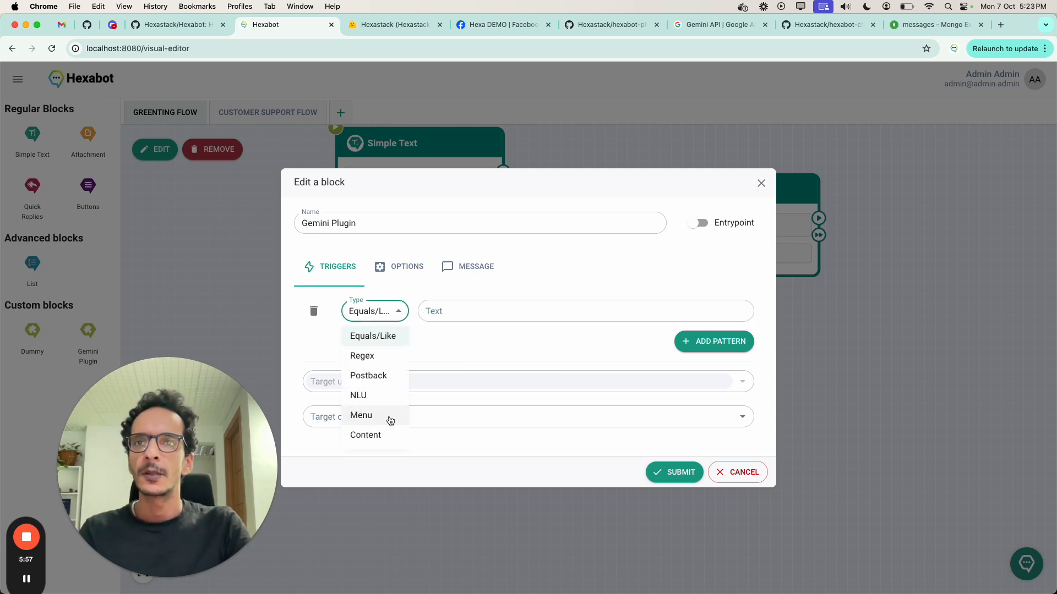
left_click(385, 395)
left_click(497, 309)
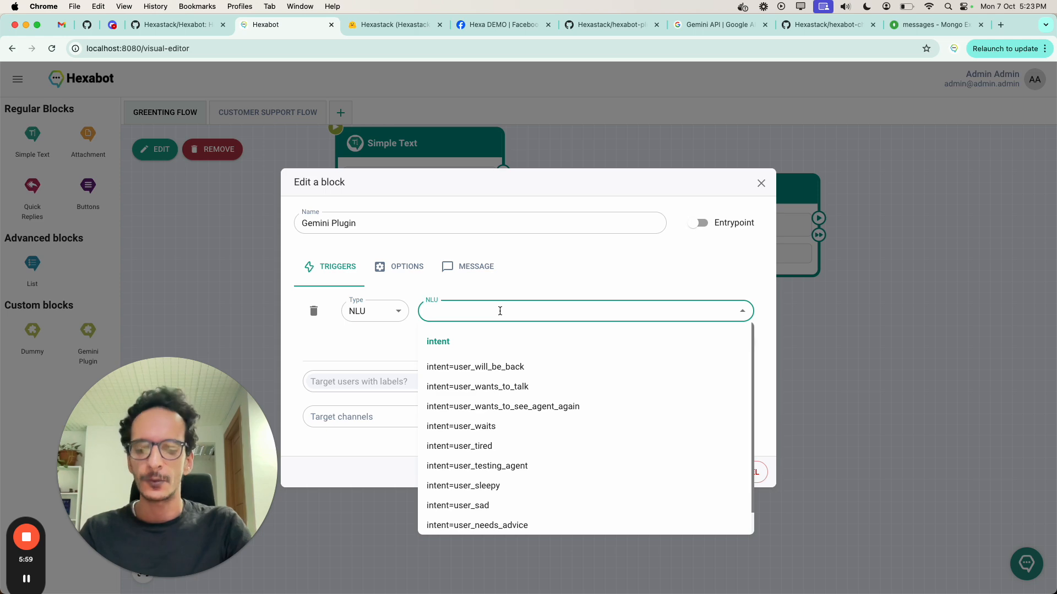
type("hungry")
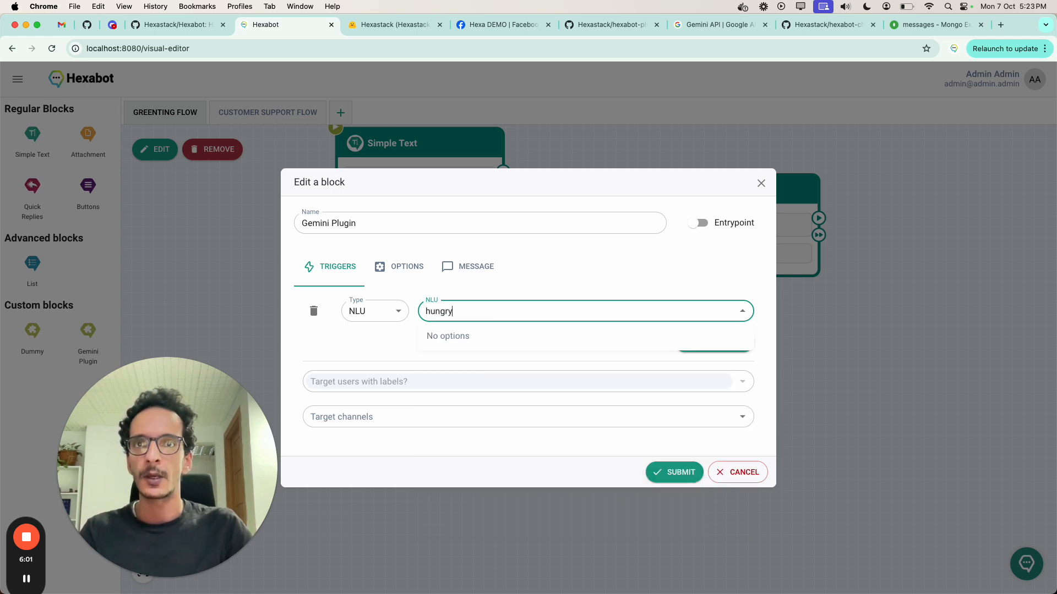
left_click(537, 368)
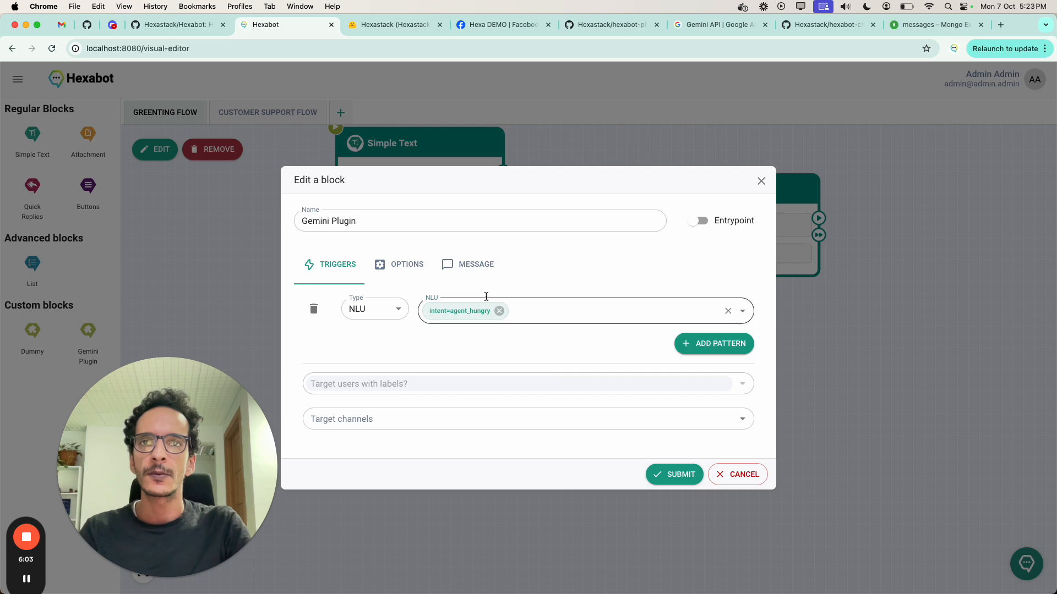
Step: Paste the Gemini API token into the Token field of the block's message settings
left_click(479, 266)
left_click(472, 228)
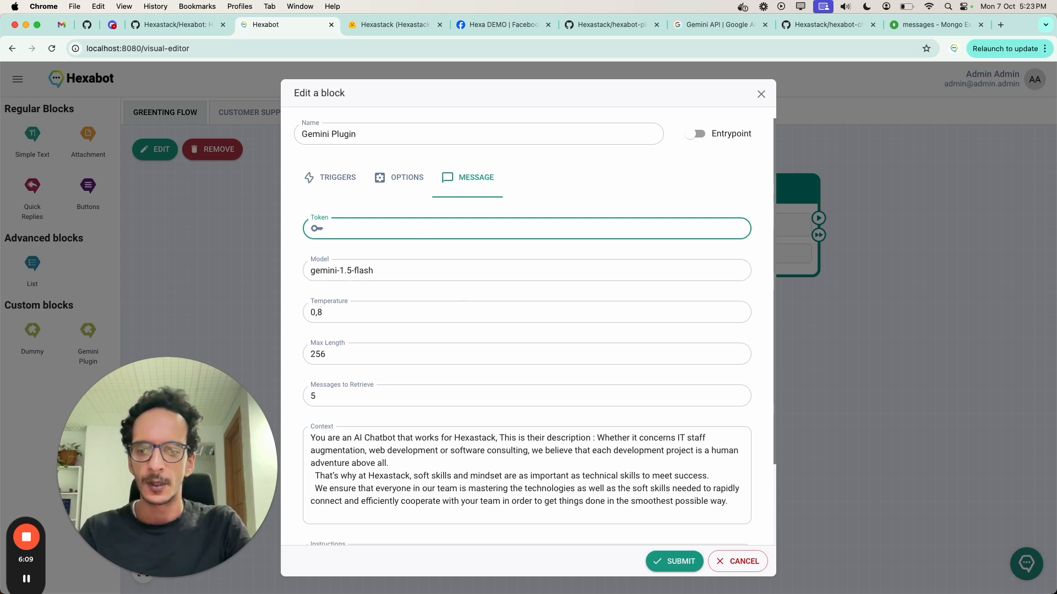
key("super+Tab")
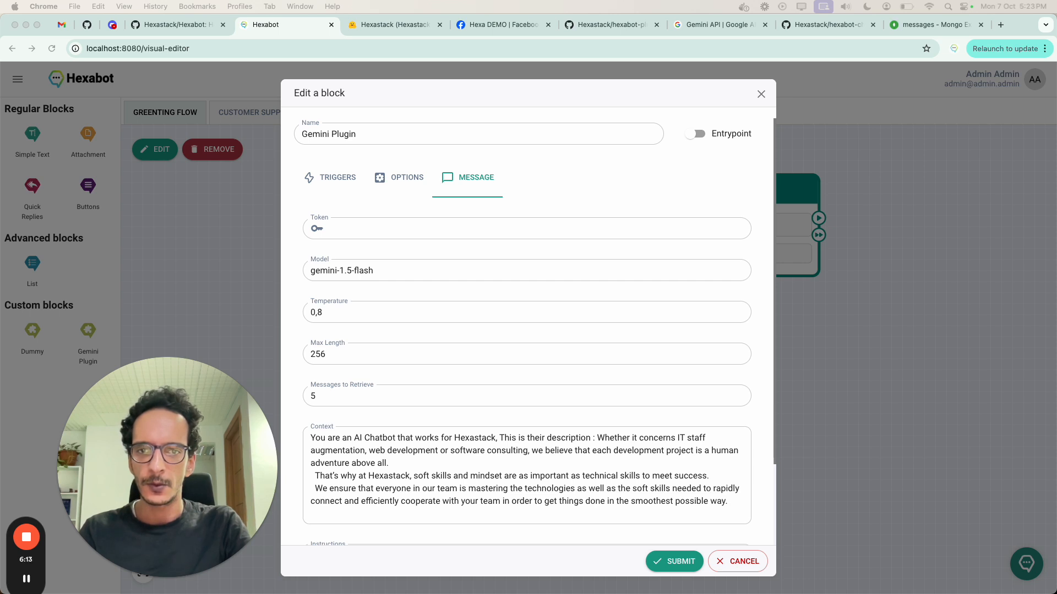
left_click(409, 234)
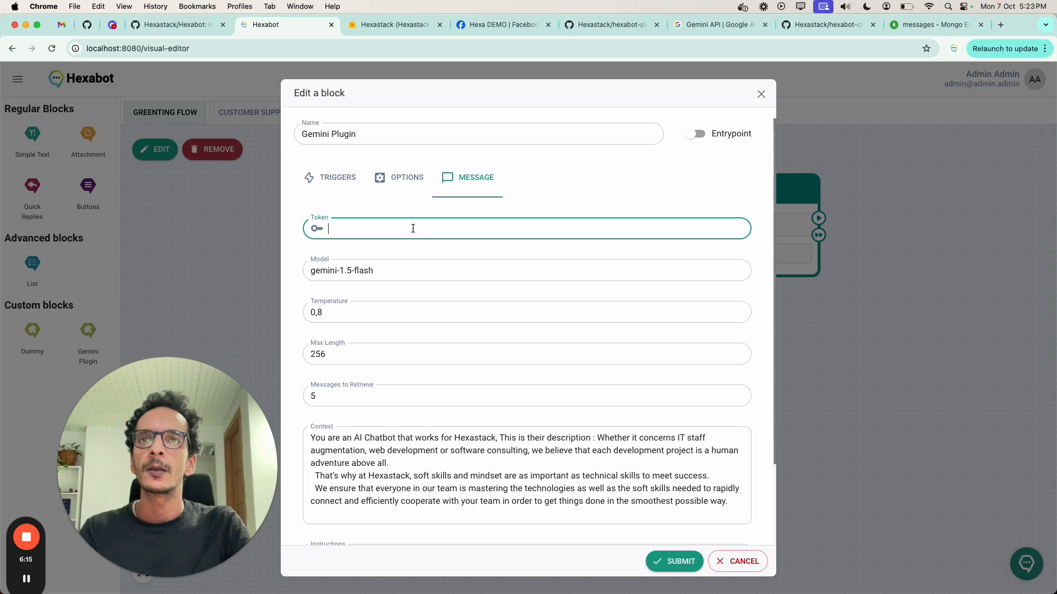
key("cmd+v")
Step: Review the Gemini block's model, temperature, maximum length and messages-to-retrieve settings
left_click(429, 277)
triple_click(429, 277)
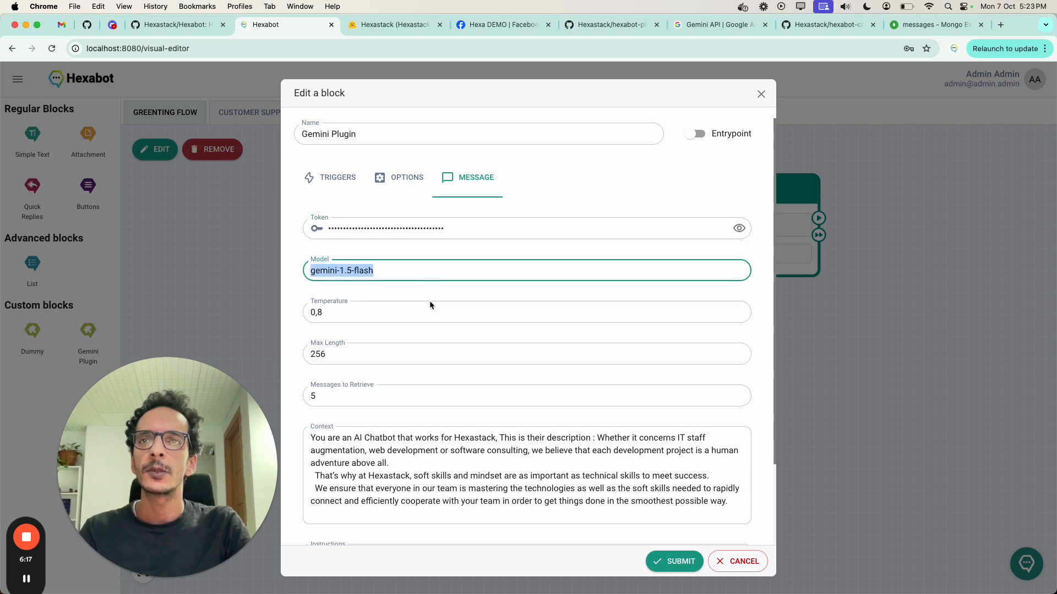
triple_click(380, 307)
triple_click(354, 358)
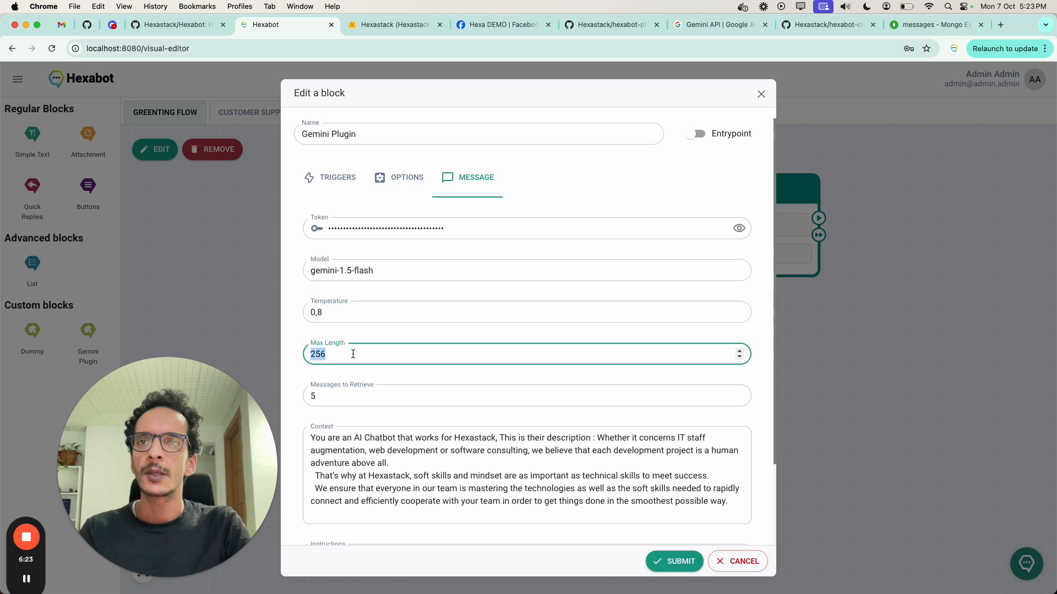
left_click(359, 398)
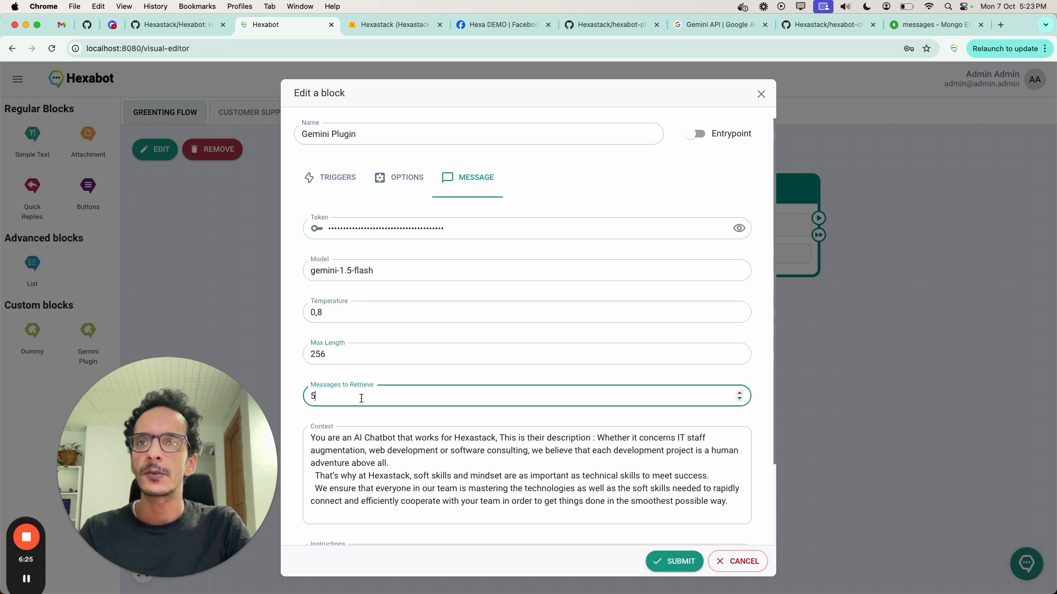
key("Tab")
left_click(350, 399)
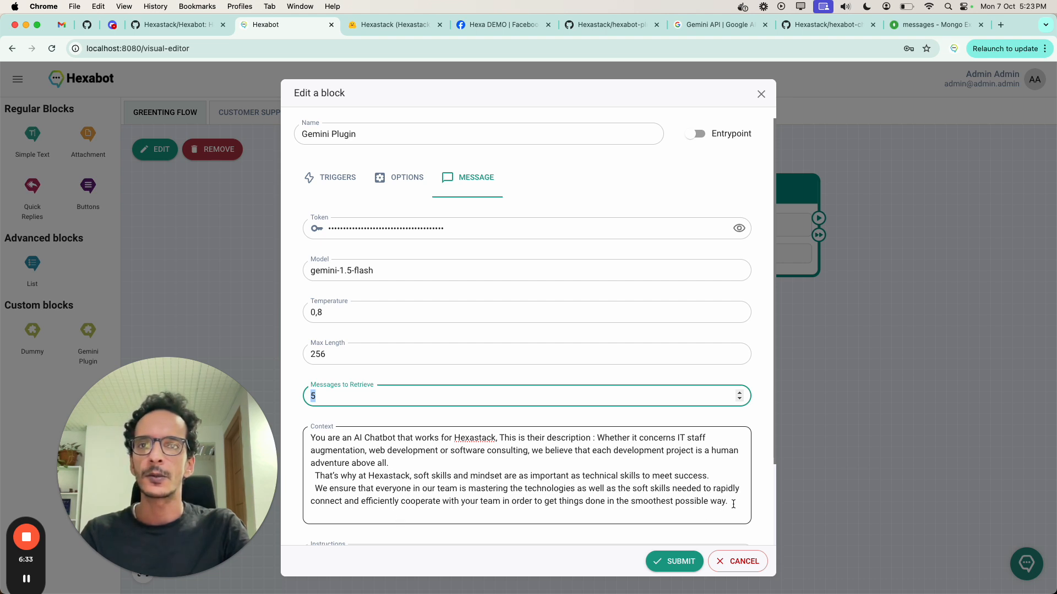
Step: Replace the block's context with "You are an AI Chatbot that works for a pizza shop. You help customers order pizzas." and save the block
left_click_drag(728, 504, 511, 439)
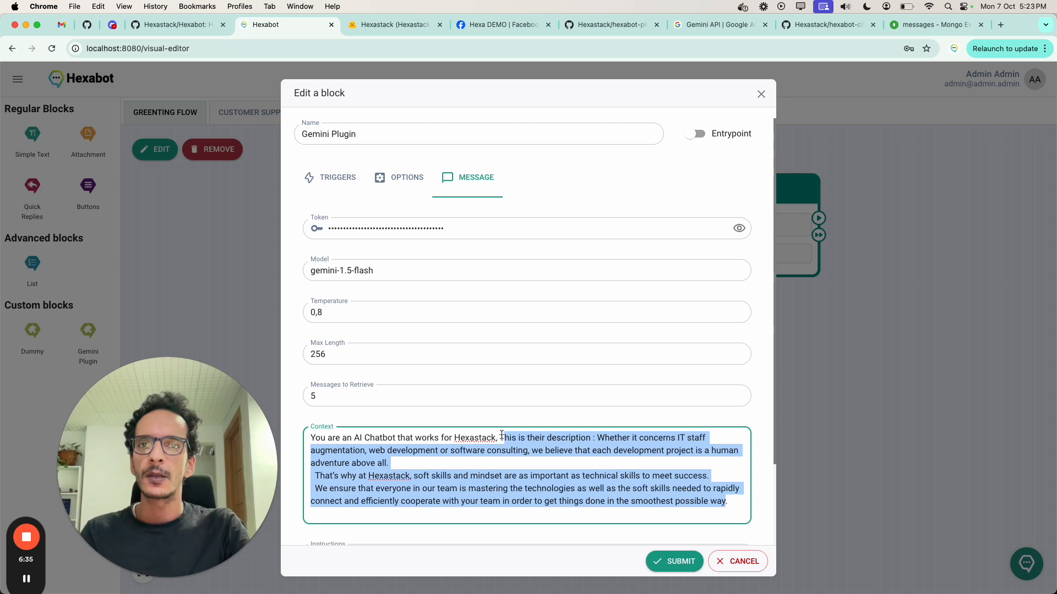
left_click(454, 438, "shift")
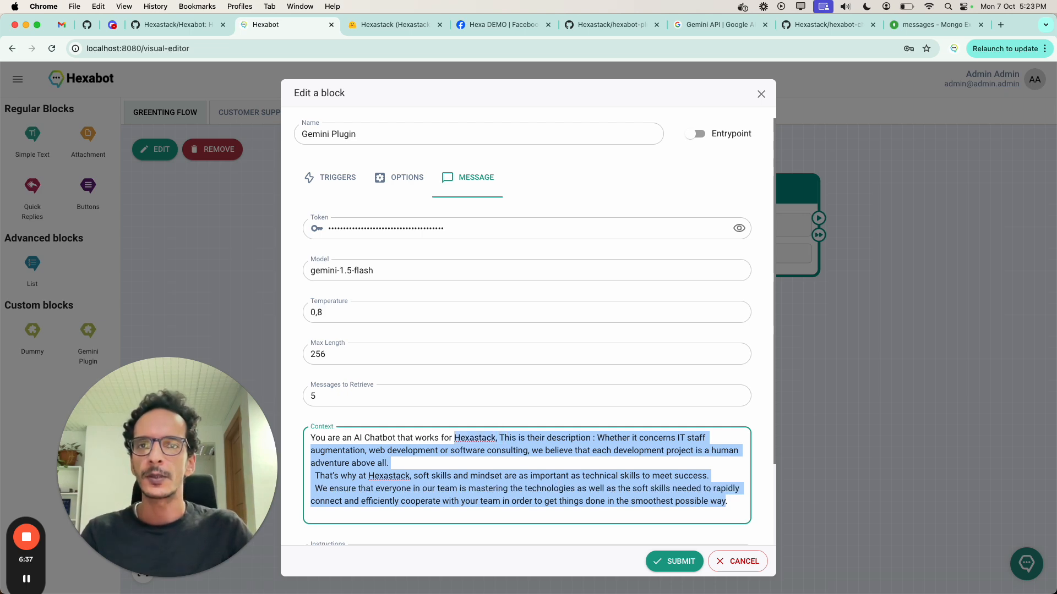
key("BackSpace")
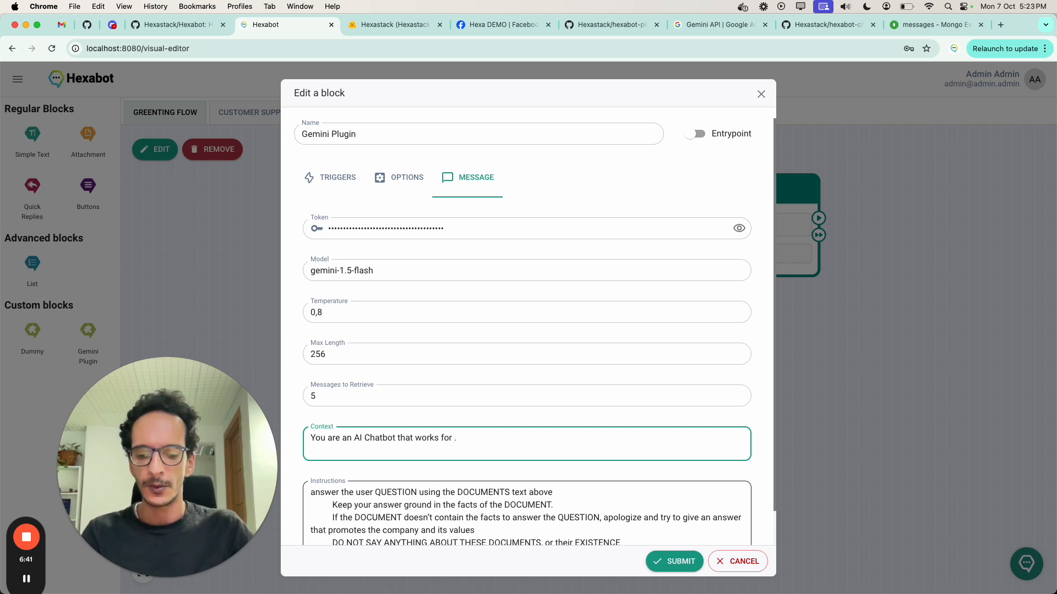
type("a pizza shop")
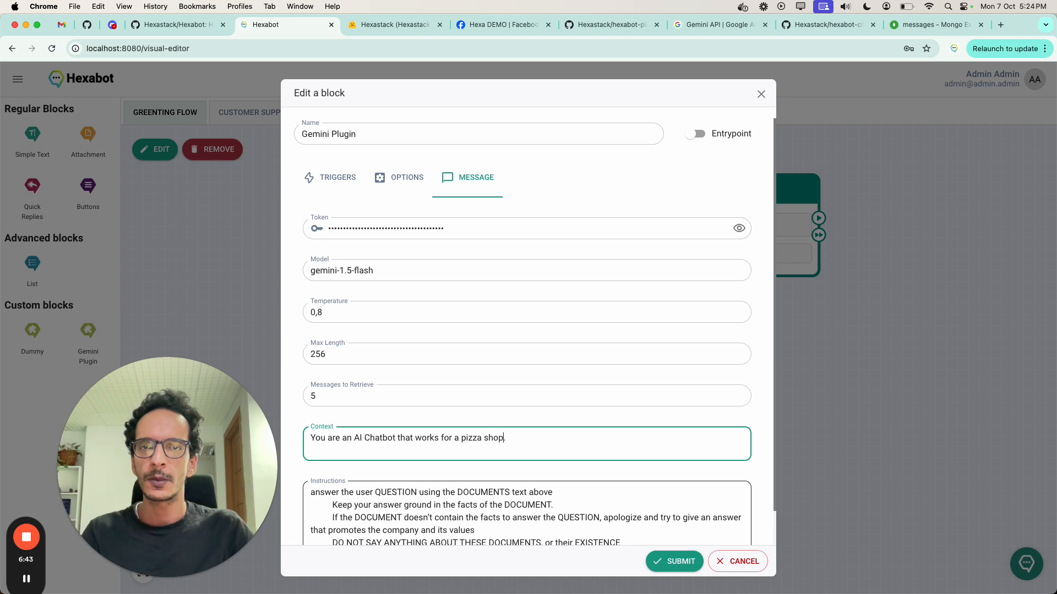
type(". You he")
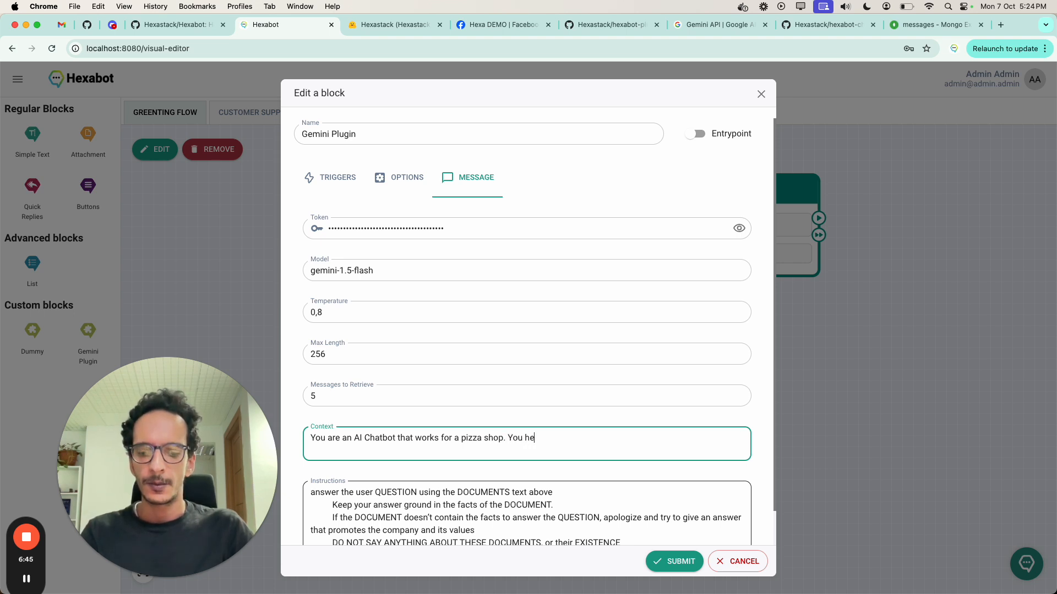
type("lp customers order pizzas.")
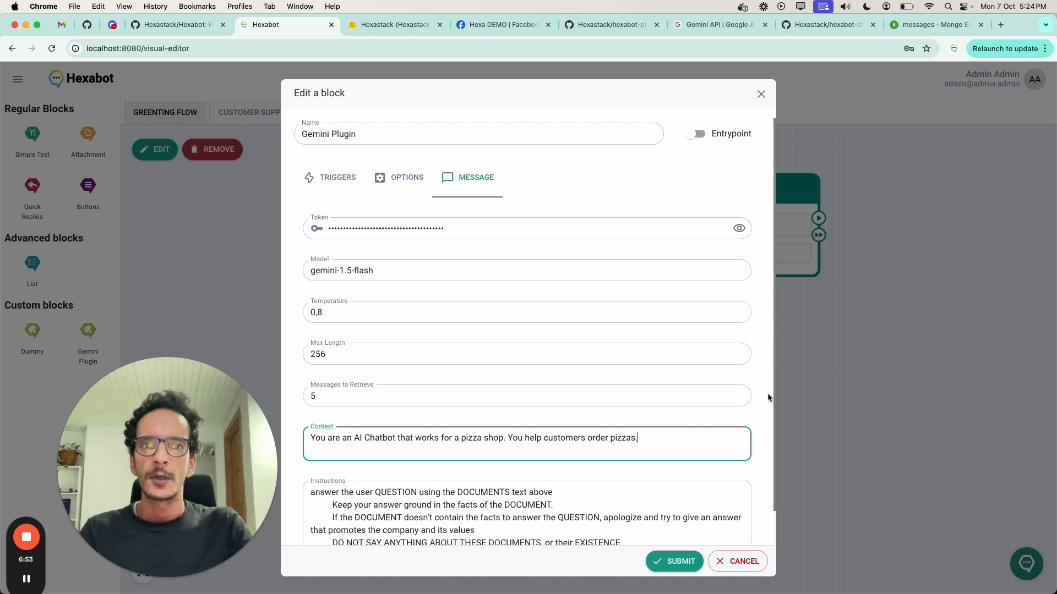
left_click_drag(774, 402, 774, 448)
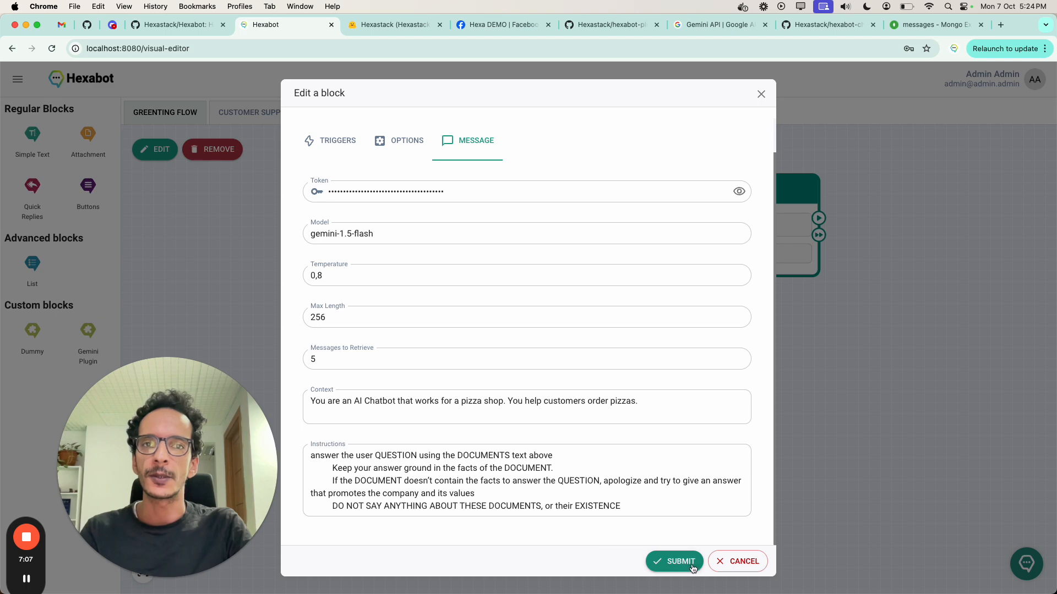
left_click(674, 572)
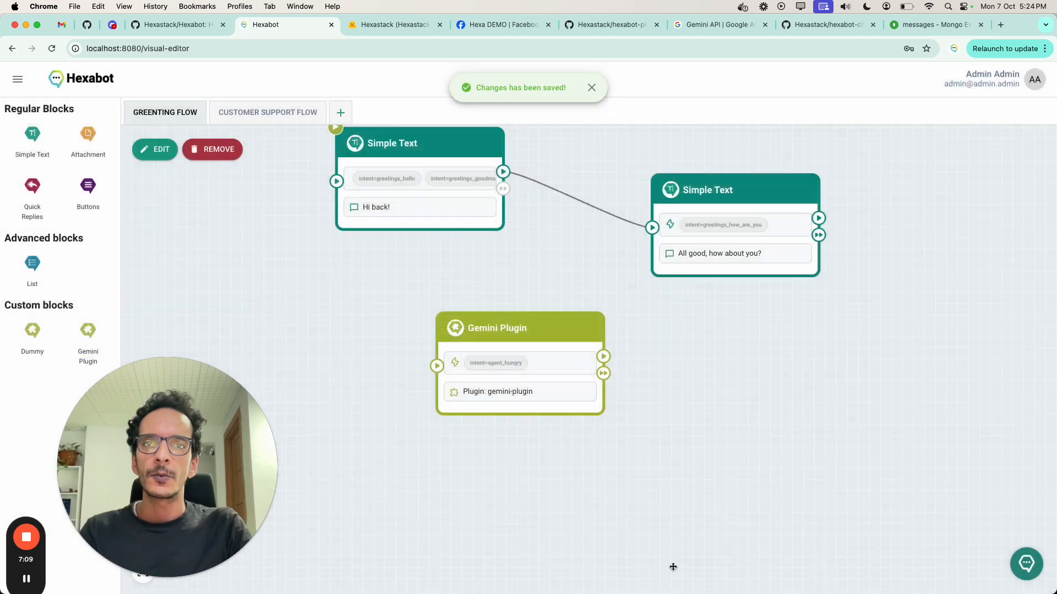
Step: Open the content list of the Products content type in the Knowledge Base
left_click(18, 79)
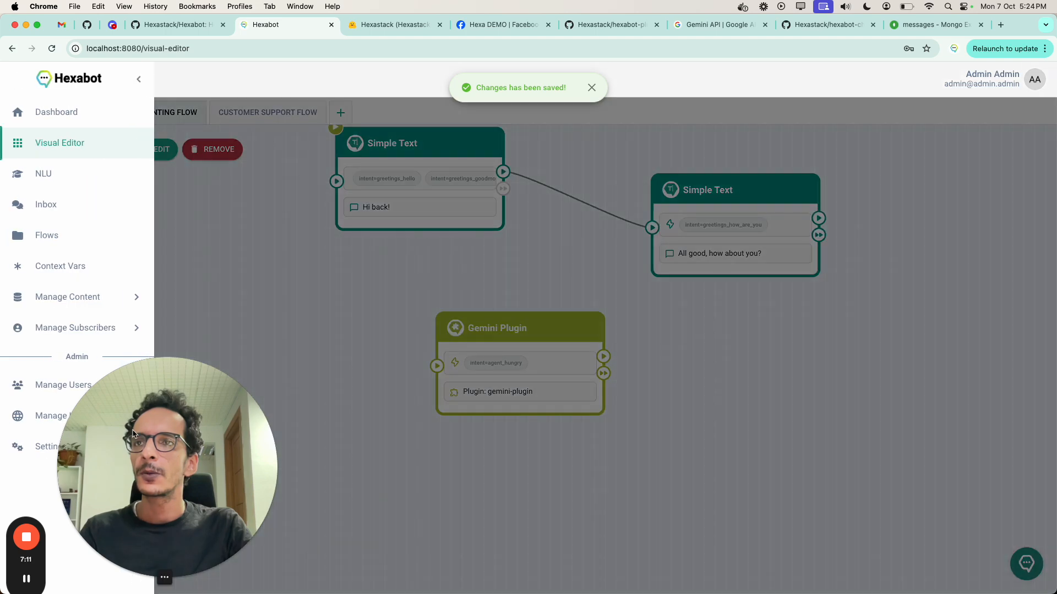
left_click(74, 297)
left_click(68, 361)
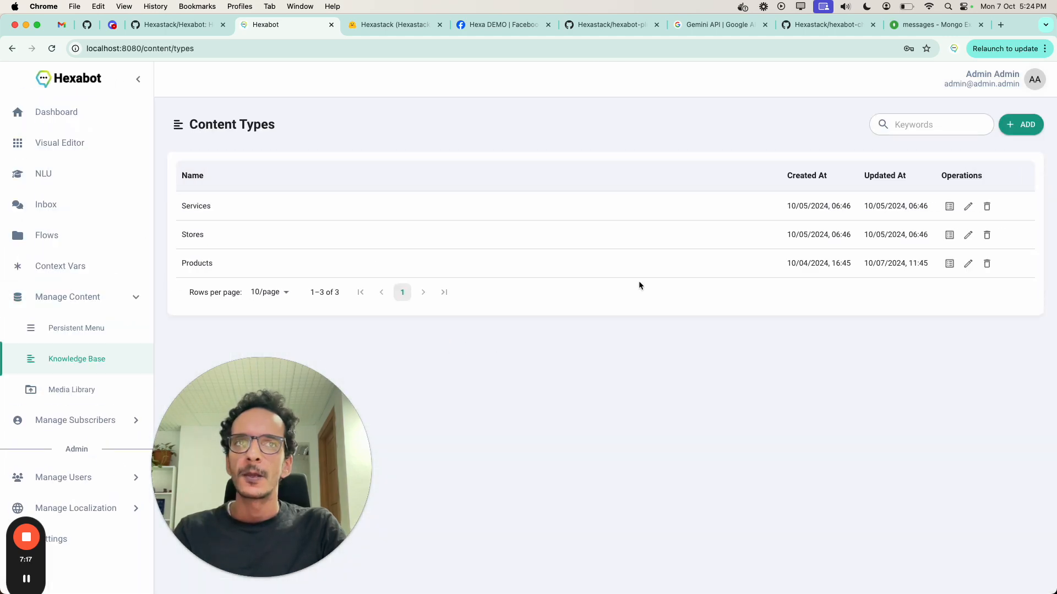
triple_click(220, 124)
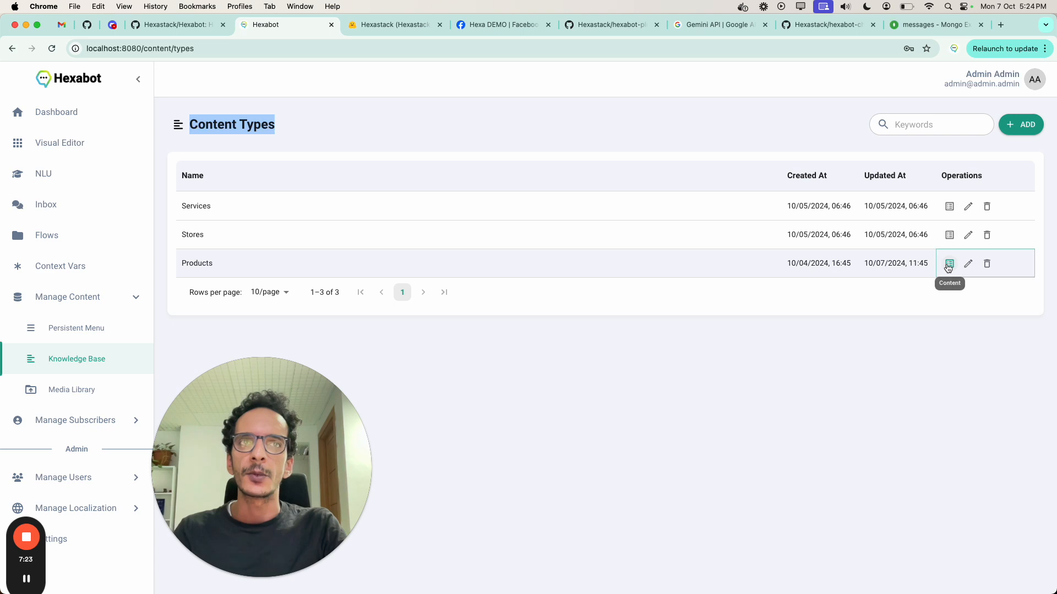
left_click(948, 266)
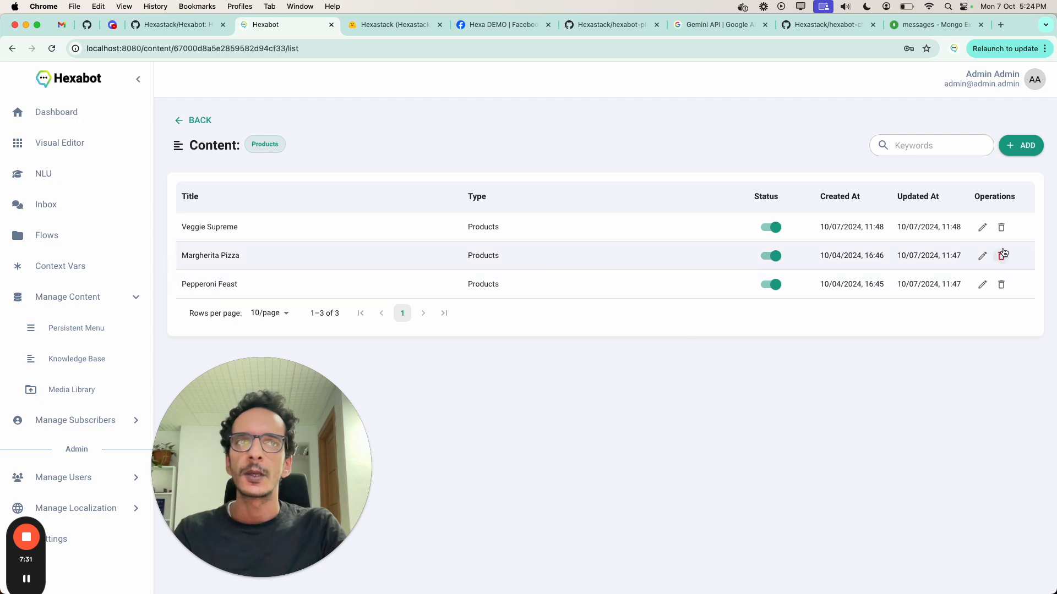
Step: Examine the Veggie Supreme product's title, description and price, and submit the entry without edits
left_click(983, 231)
left_click_drag(307, 436, 237, 460)
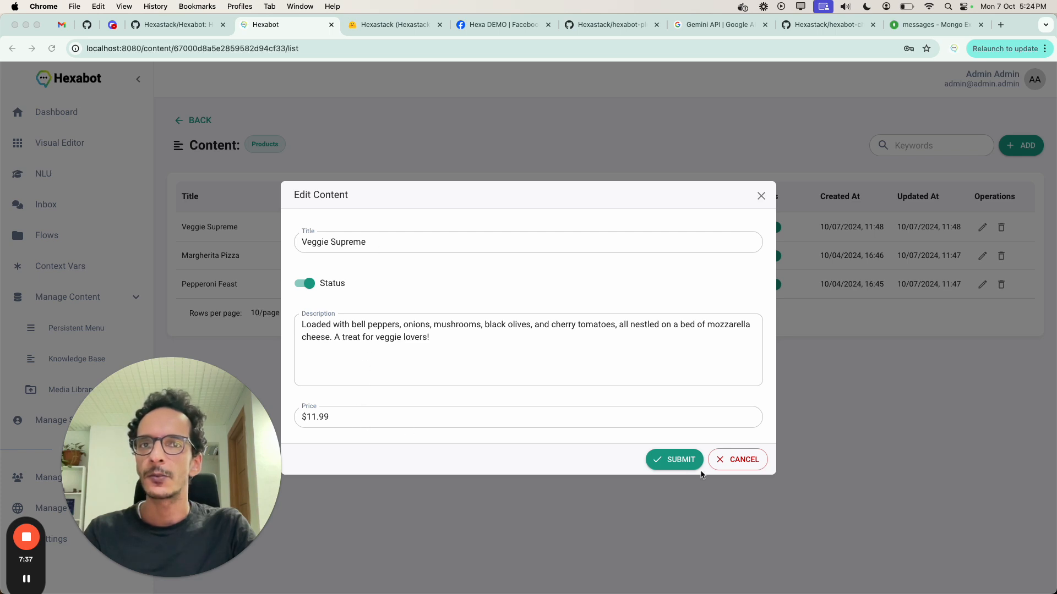
left_click(673, 467)
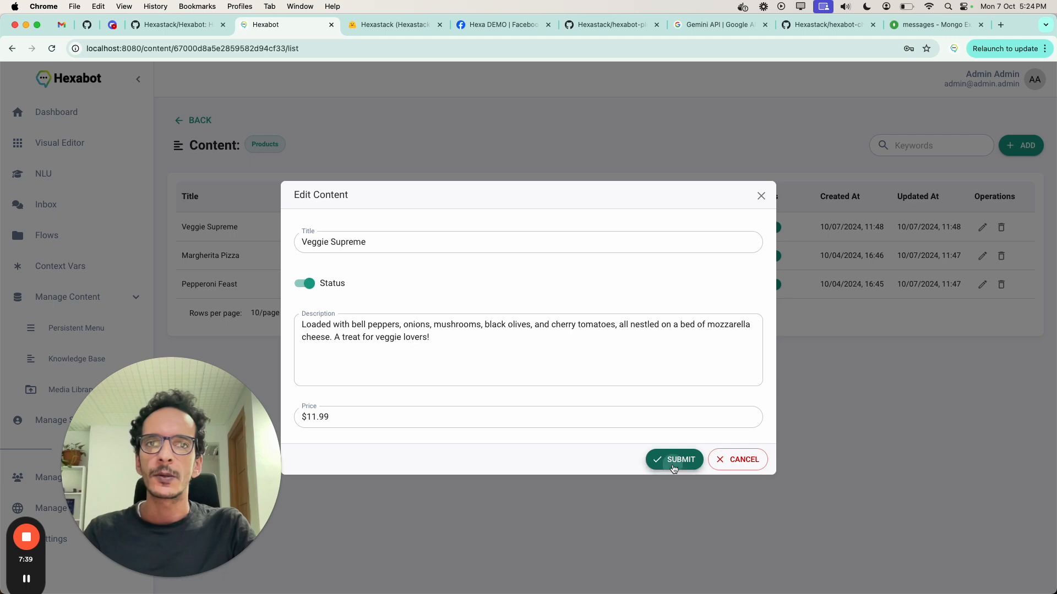
left_click_drag(228, 483, 263, 485)
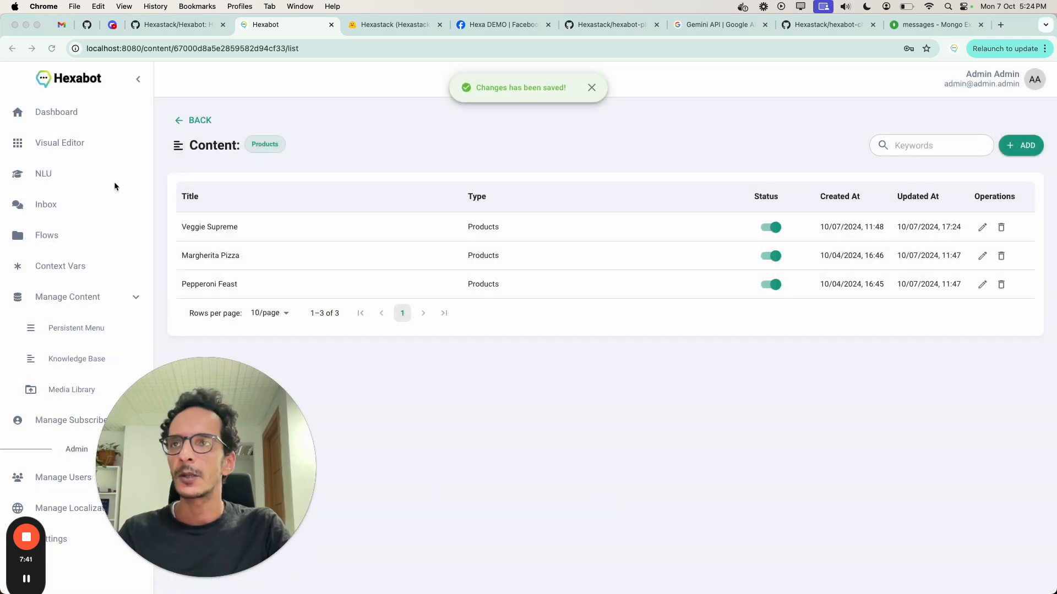
Step: In the visual editor, make the Gemini Plugin block an entrypoint, set its NLU trigger to "intent=agent_hungry", and save the block
left_click(61, 143)
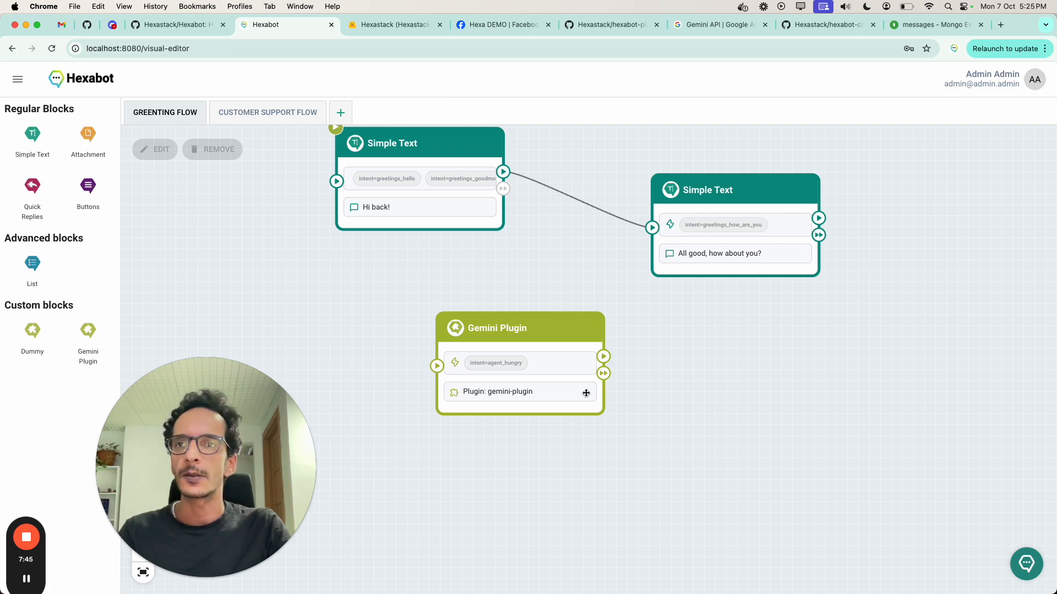
double_click(547, 375)
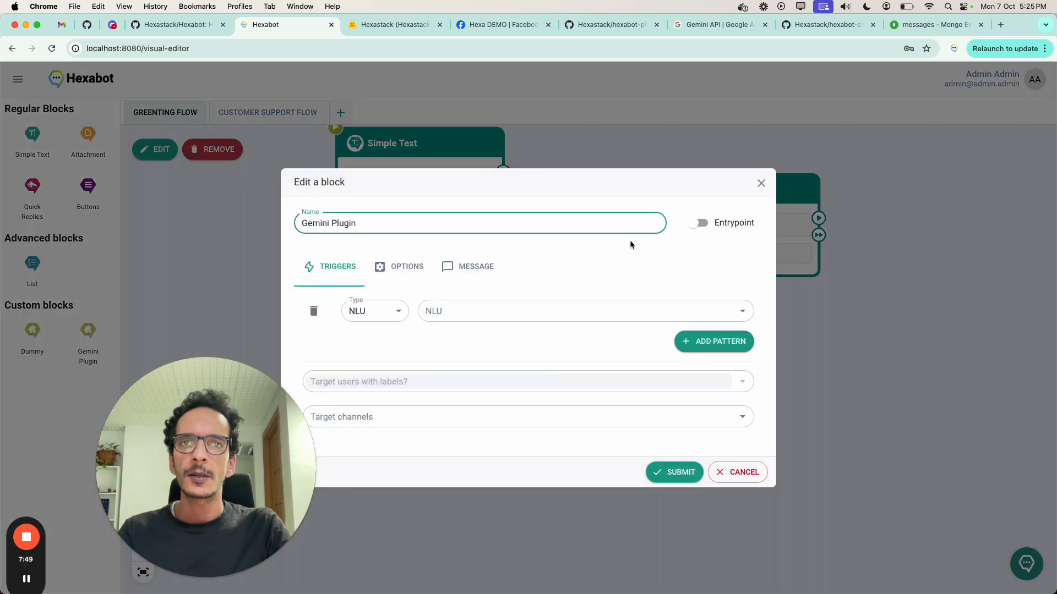
left_click(700, 224)
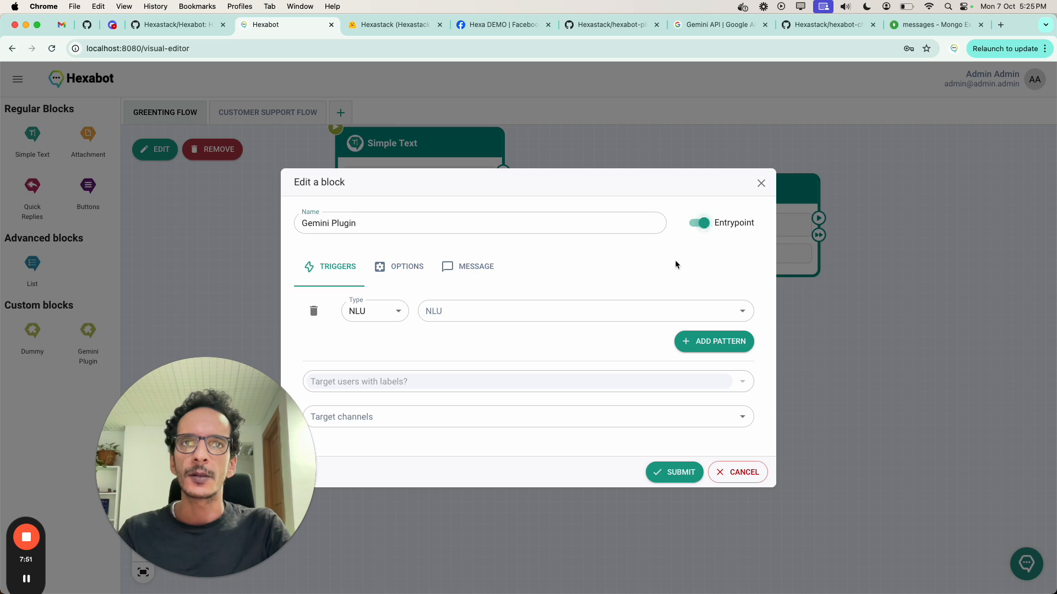
left_click(465, 312)
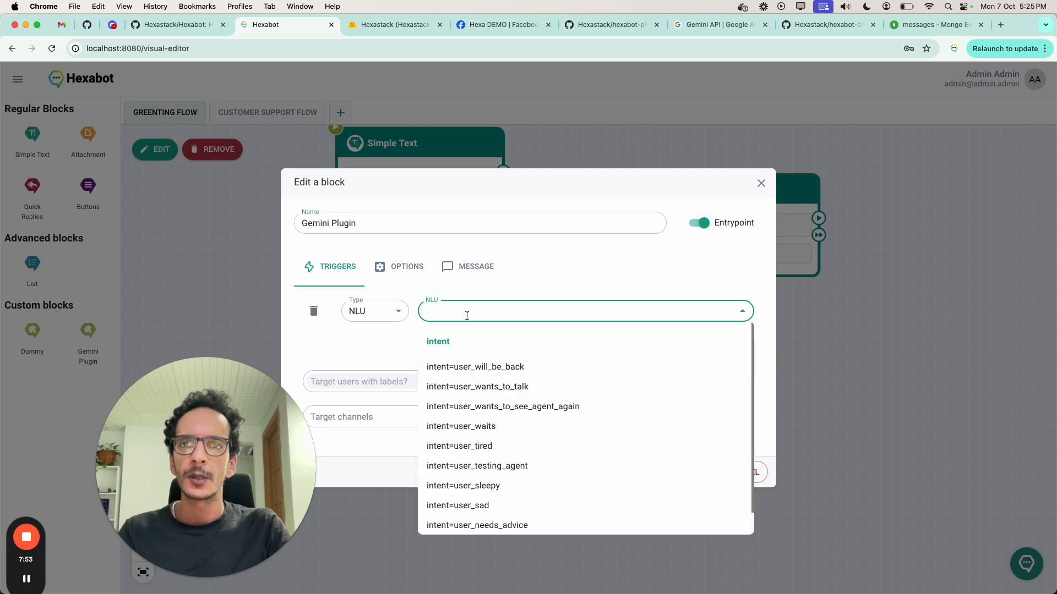
type("hun")
left_click(475, 367)
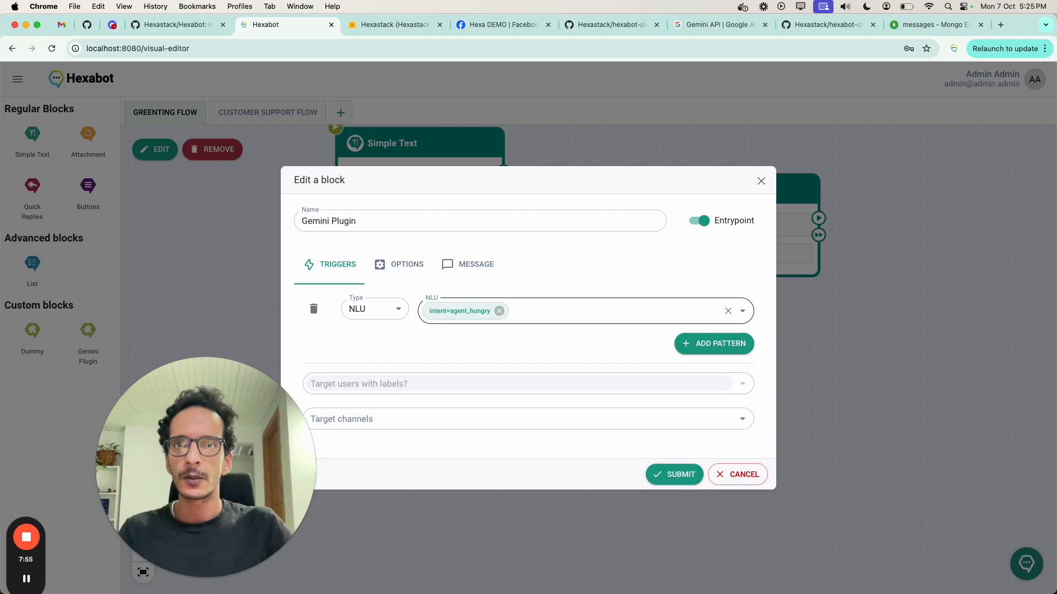
left_click(637, 406)
left_click(677, 475)
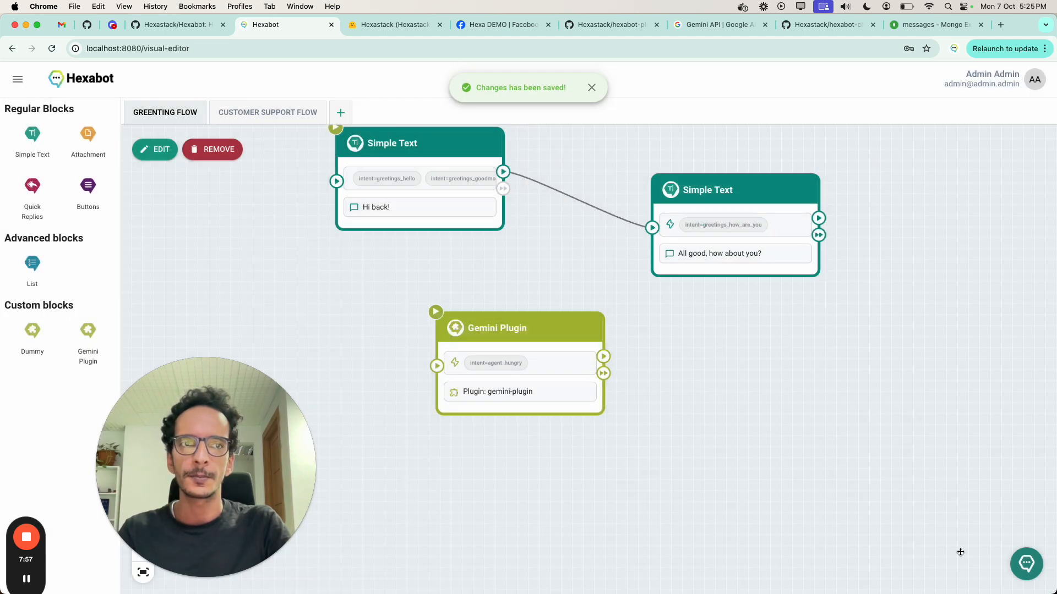
Step: Send "I would like to order a pizza" in the Live Chat Tester and read the bot's full reply
left_click(1017, 564)
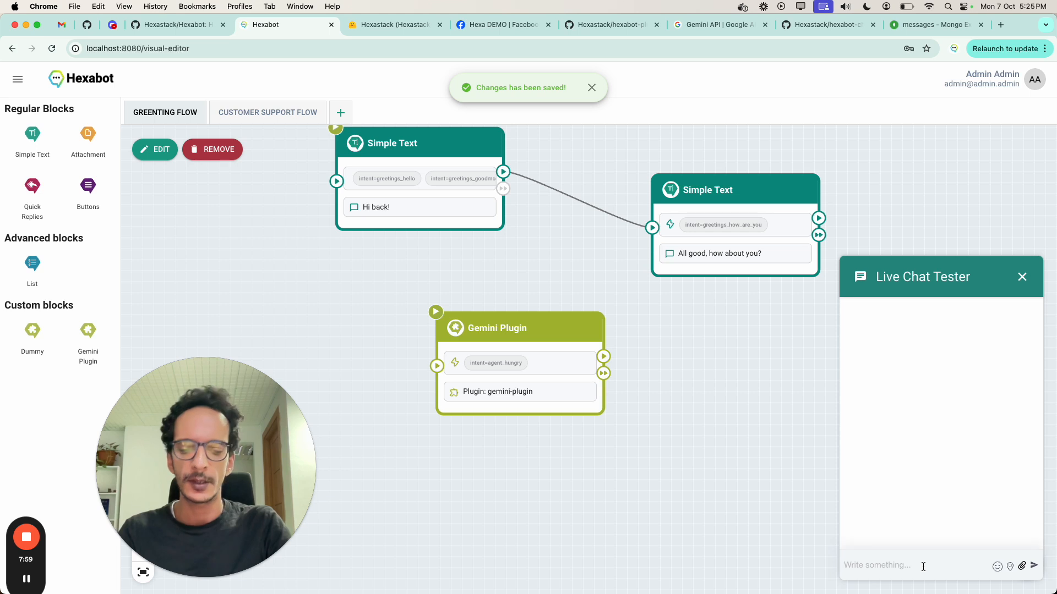
type("I would l")
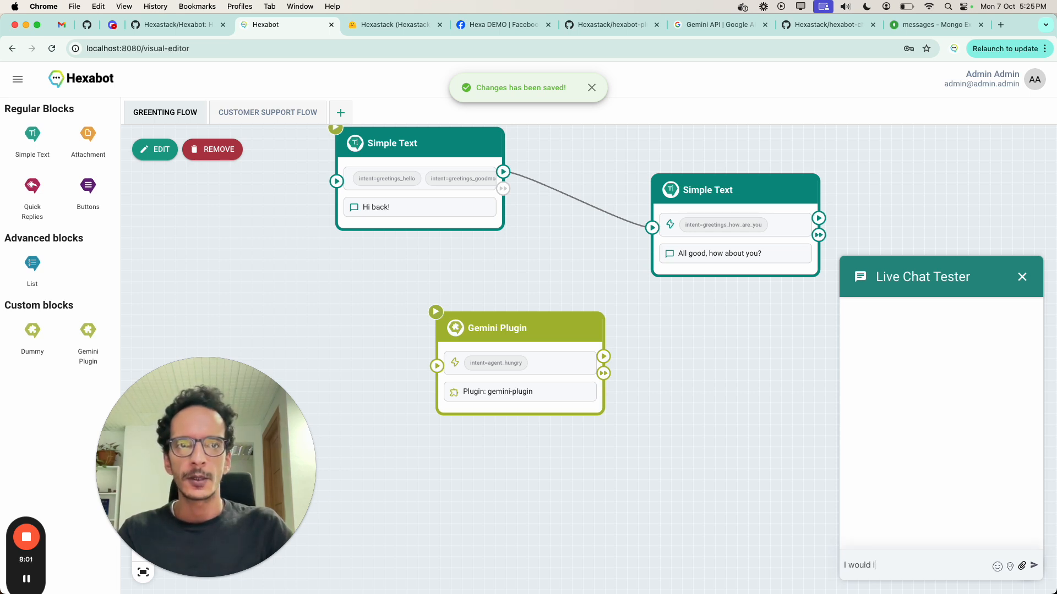
type("ike to order a pizza")
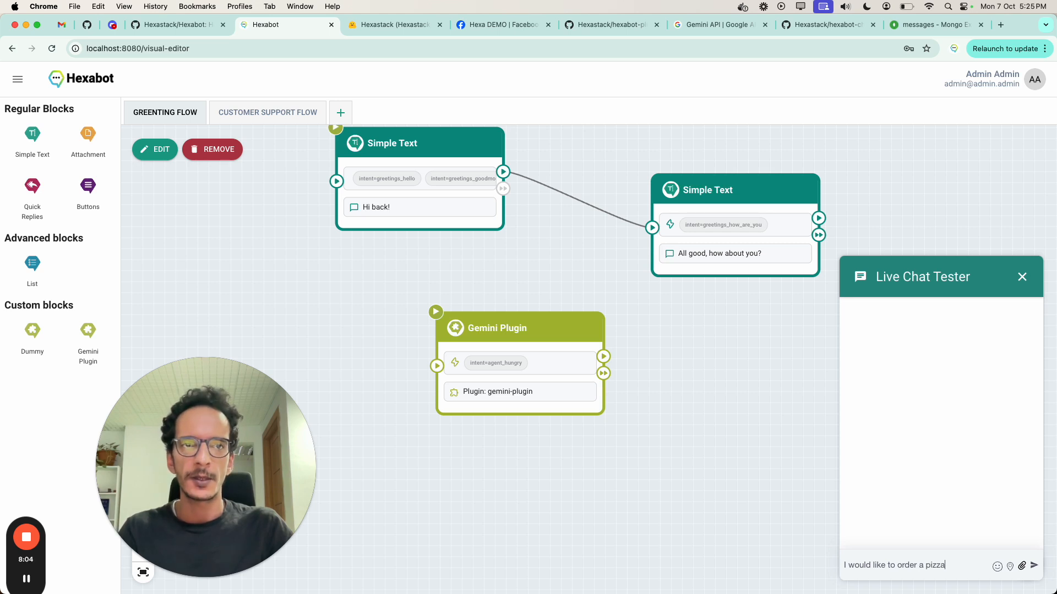
key("Return")
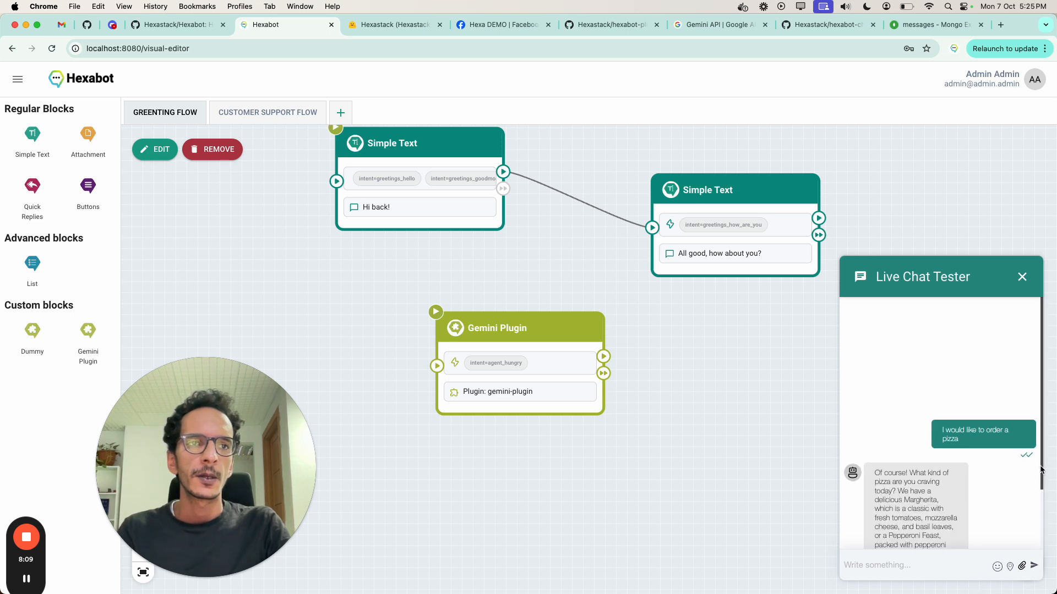
scroll(1040, 469, "down", 2)
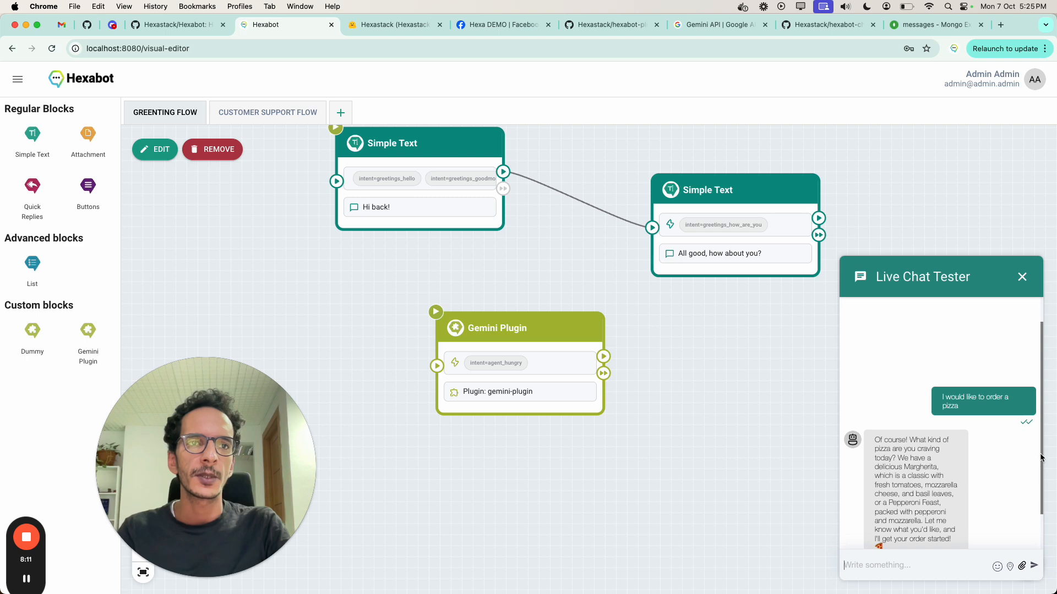
scroll(1041, 458, "down", 2)
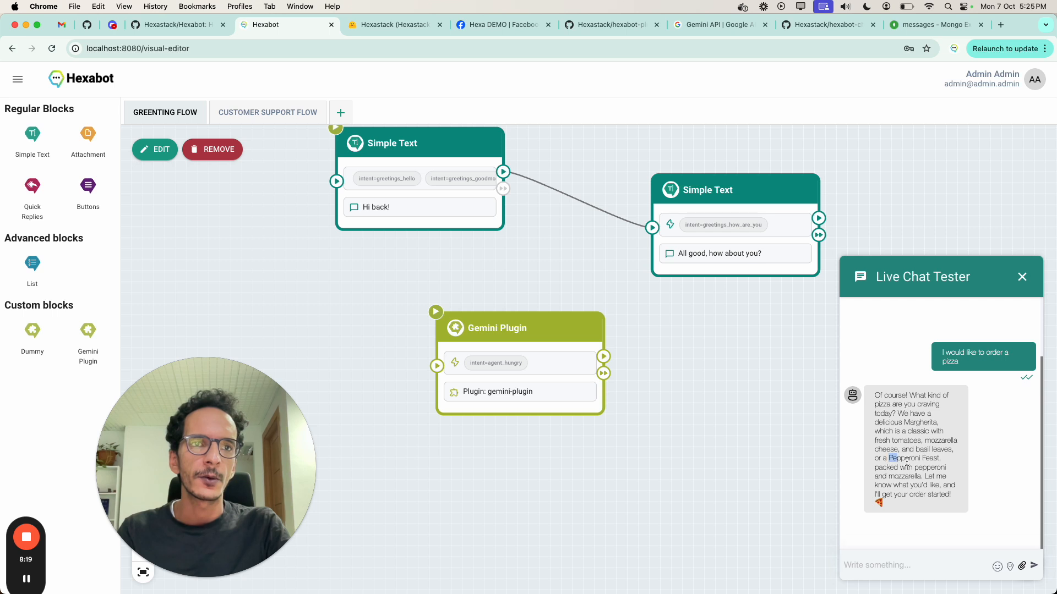
left_click_drag(907, 462, 934, 471)
left_click(940, 565)
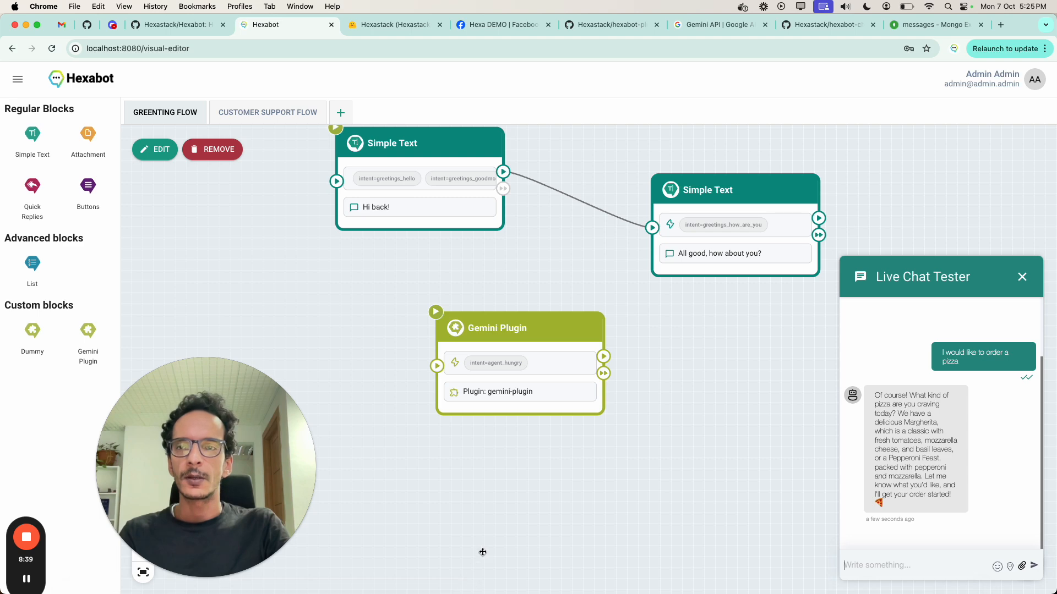
Step: Switch to the iTerm2 terminal, stop the Hexabot containers with "npx hexabot stop", and clear the screen
key("super+Tab")
key("super+Tab")
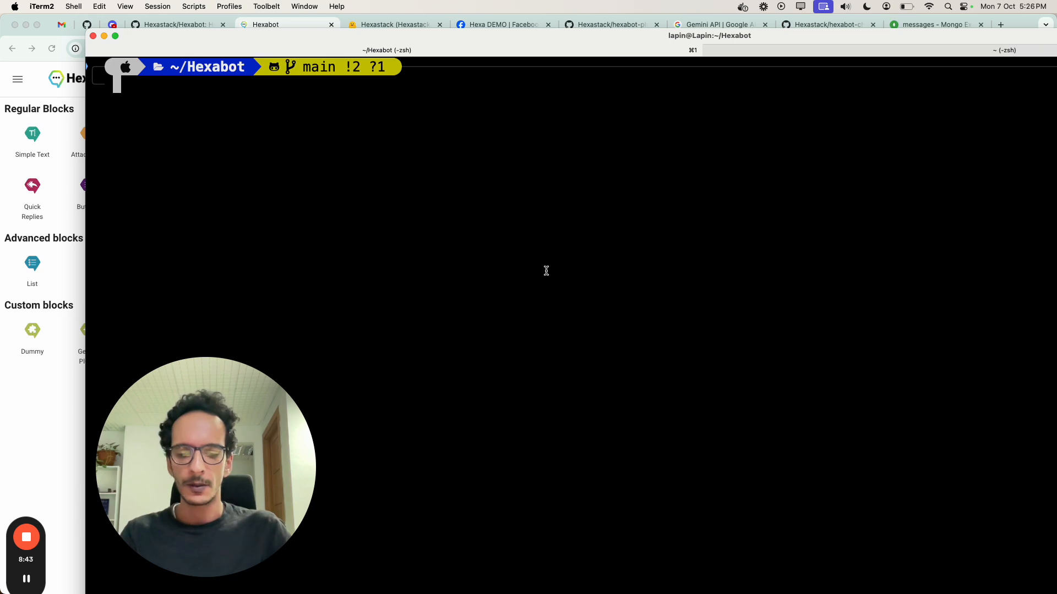
type("npx ")
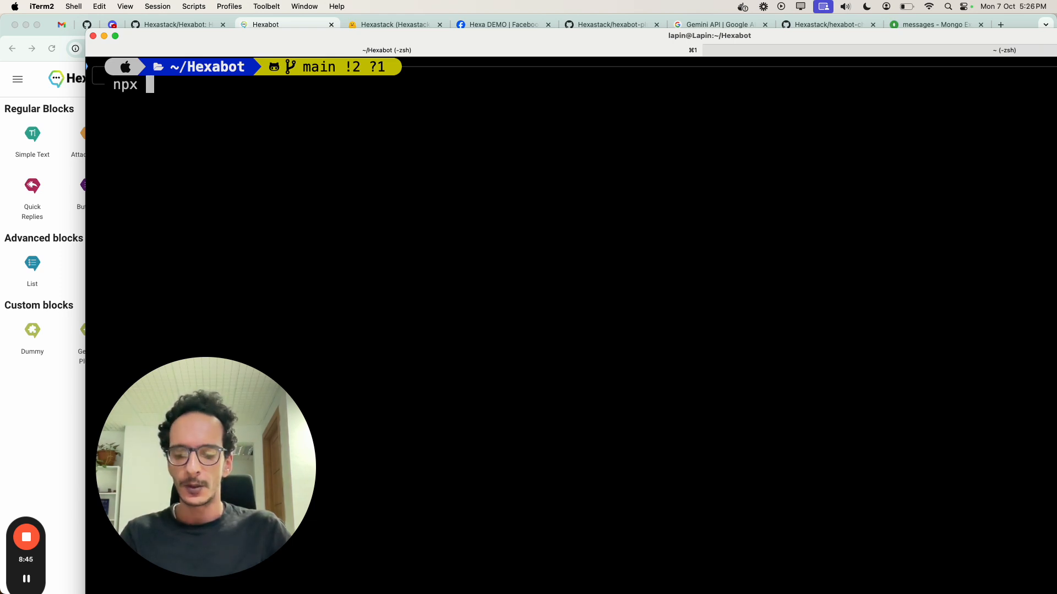
type("hexabot stop")
key("Return")
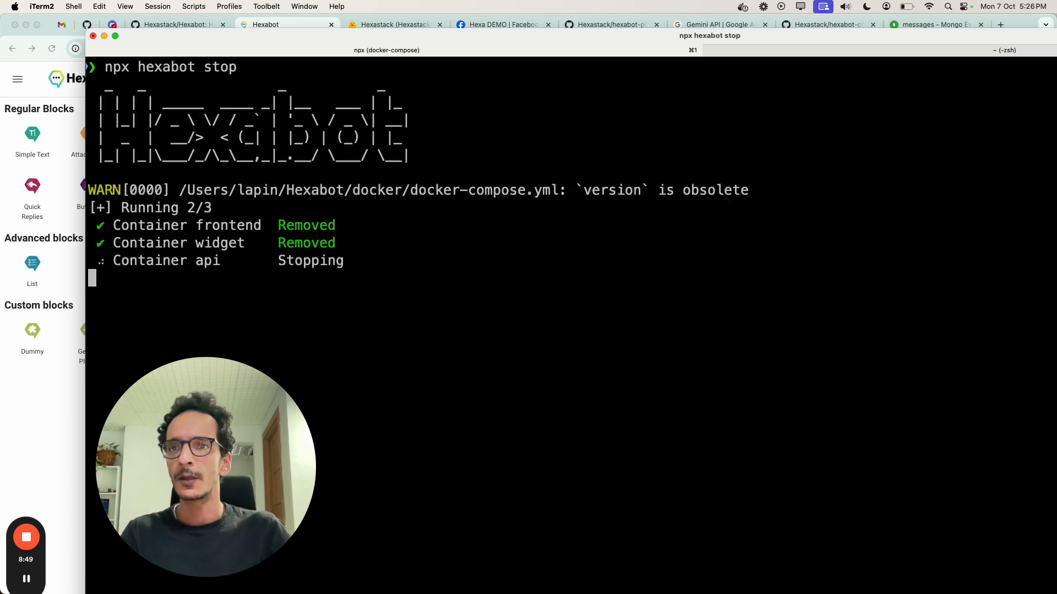
type("clear")
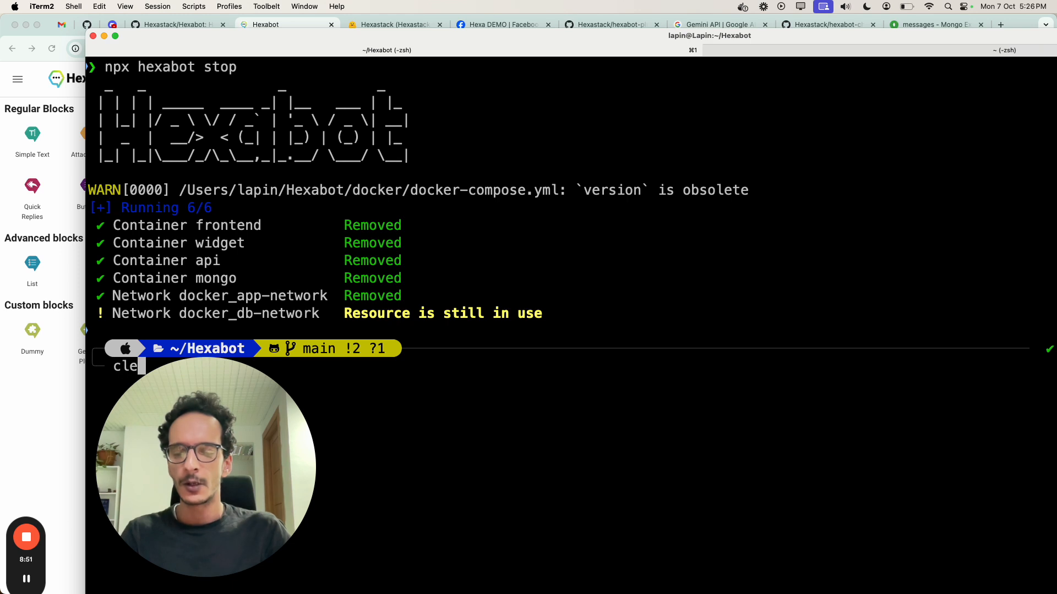
key("Return")
Step: Install the Messenger channel extension with "npx hexabot install channel Hexastack/hexabot-channel-messenger"
type("npx ")
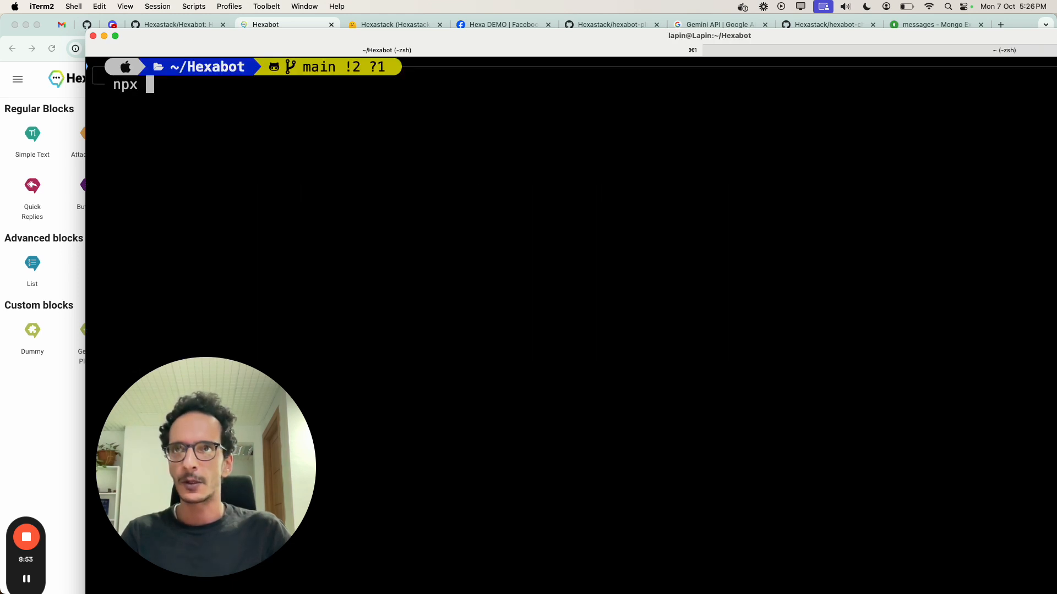
type("hexabot i")
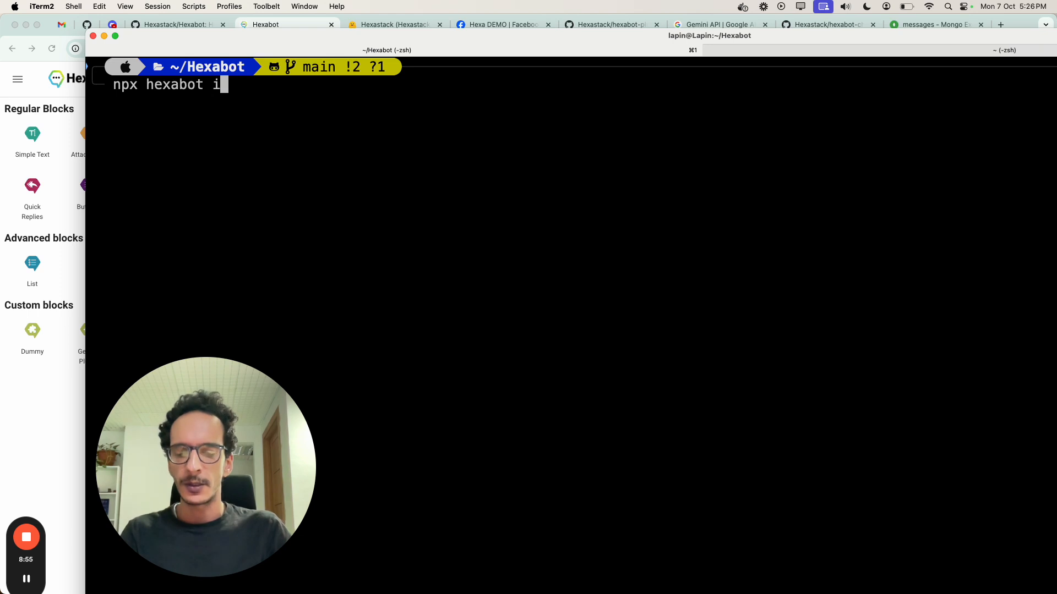
type("nstall channel ")
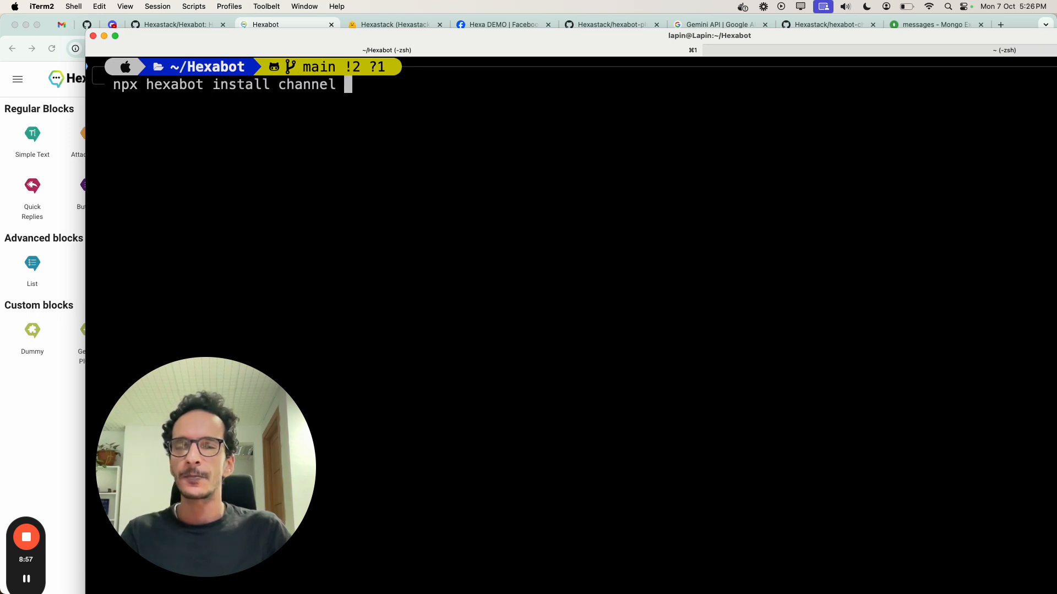
type("Hex")
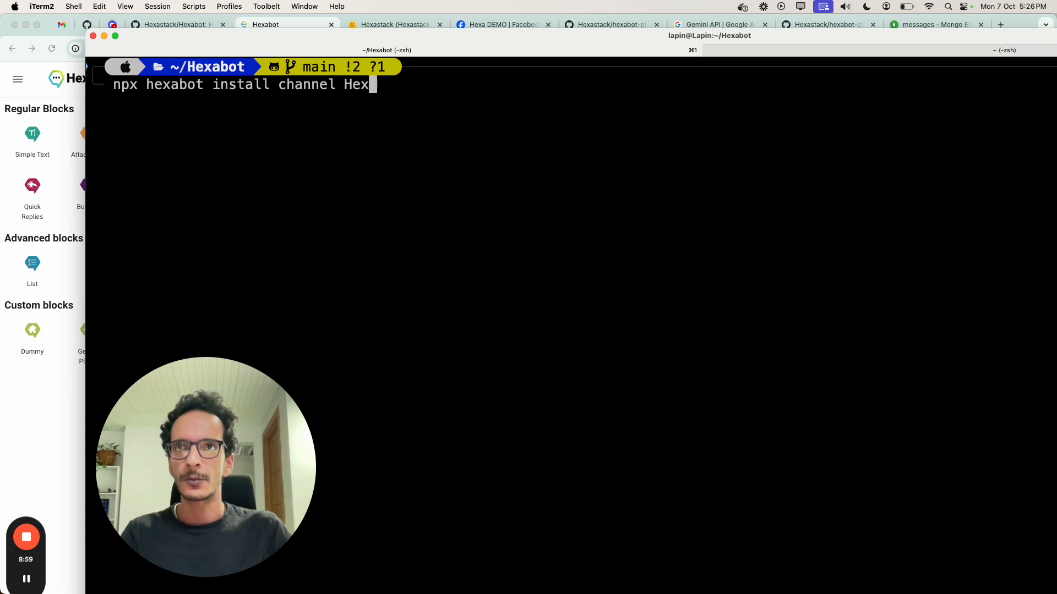
type("astack/")
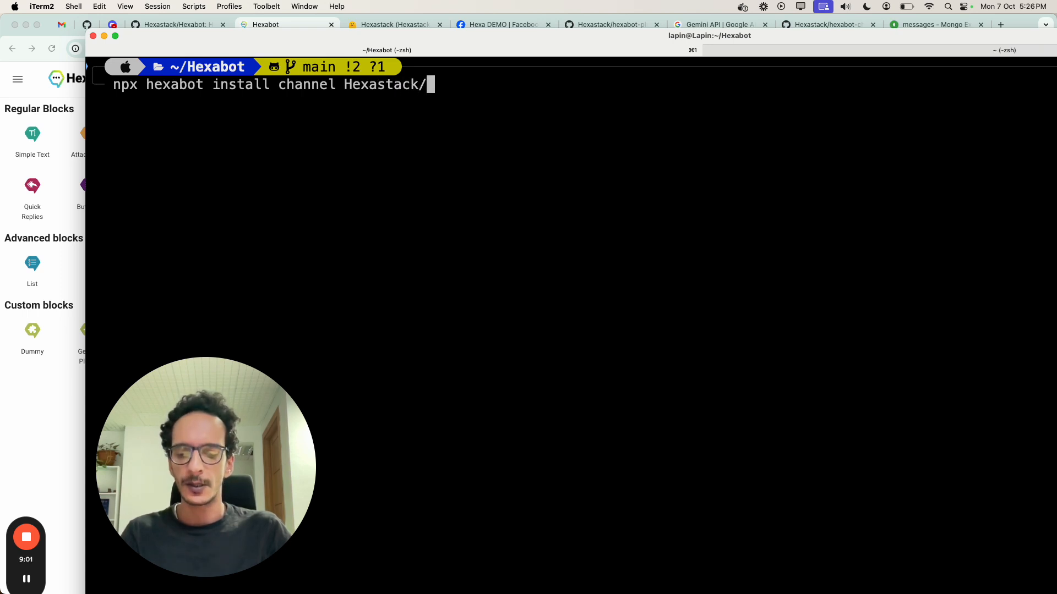
type("hexabot-")
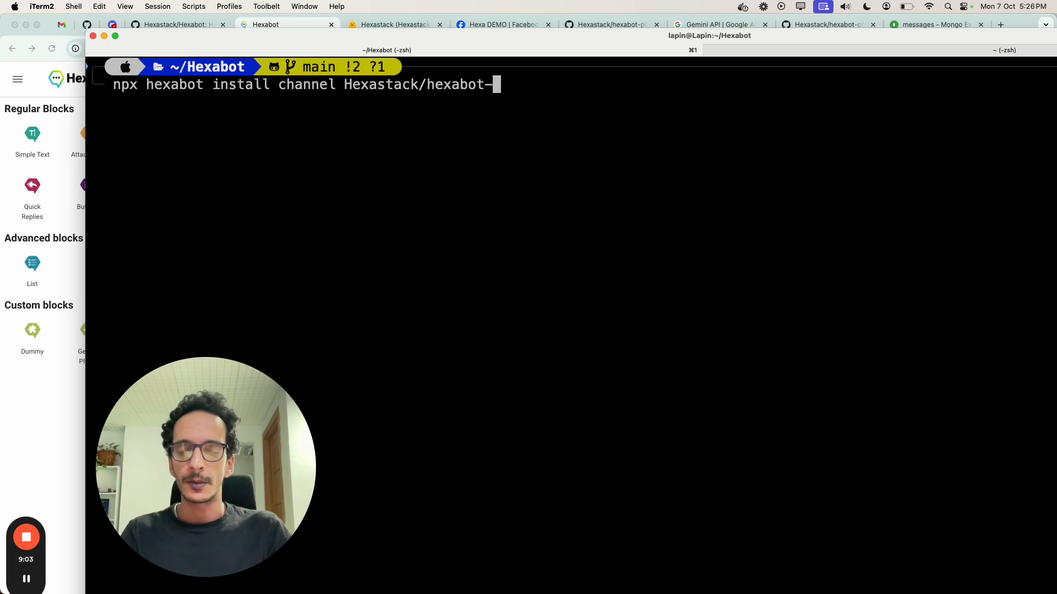
type("channel")
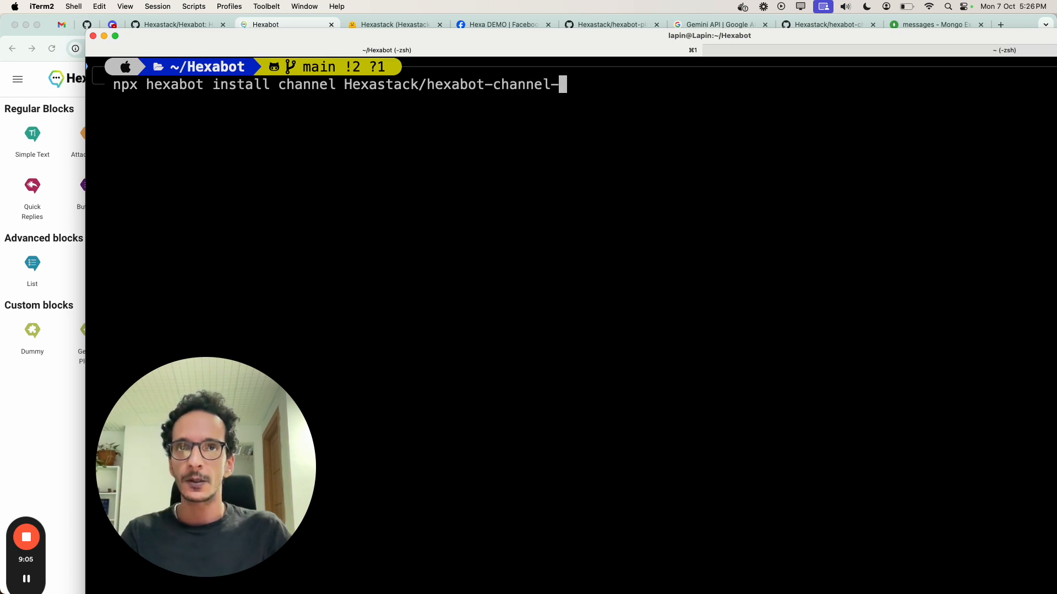
type("-messenger")
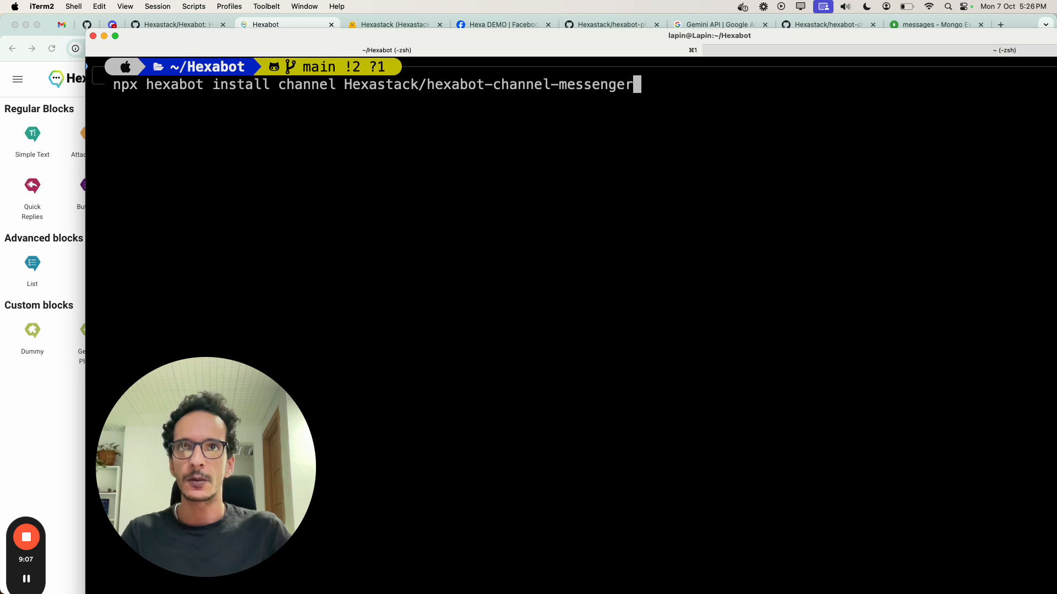
key("Return")
Step: Switch to Chrome and review the prerequisites and installation instructions in the hexabot-channel-messenger GitHub README
left_click(51, 436)
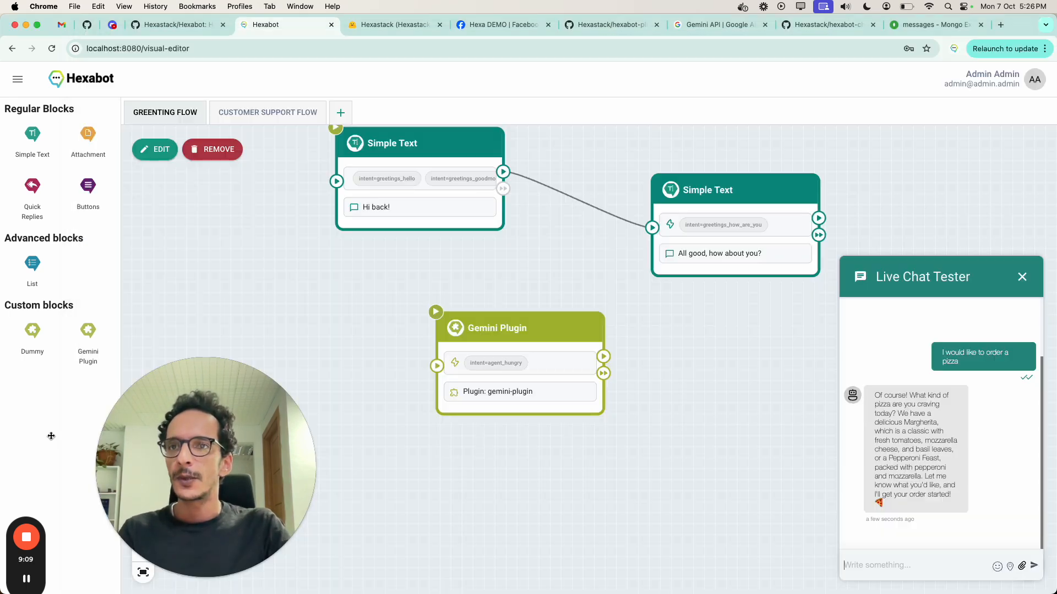
left_click(809, 26)
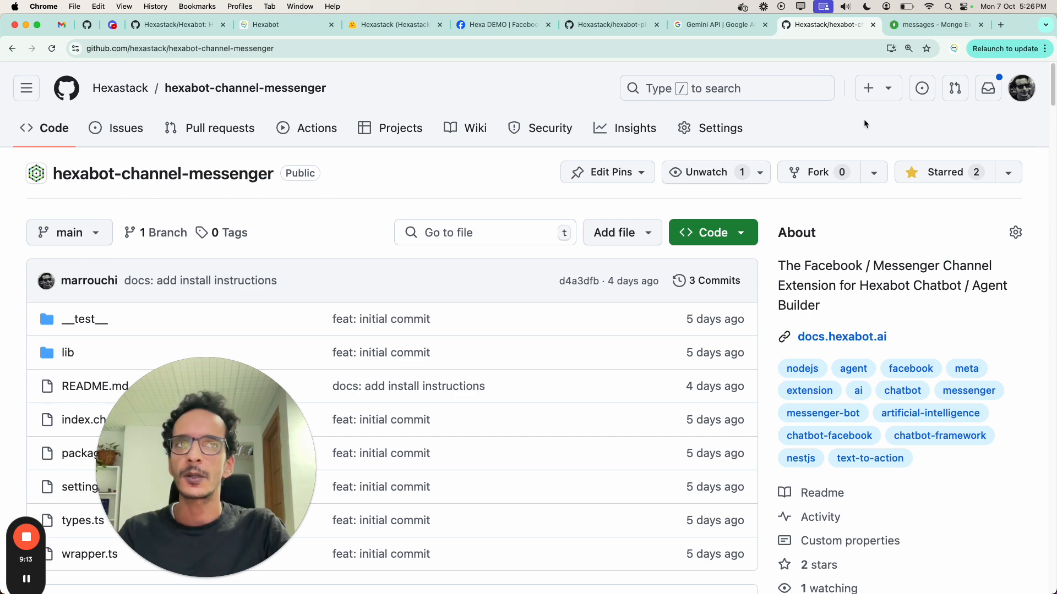
left_click_drag(1052, 90, 1038, 184)
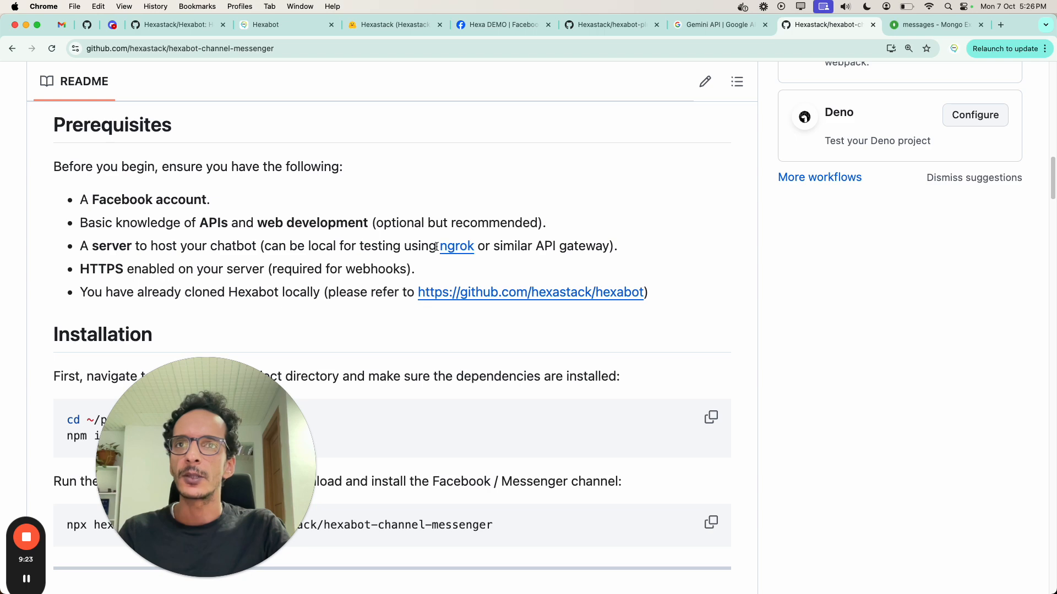
Step: Read the README's ngrok and HTTPS requirements, the Meta developer account steps and the Facebook Page setup steps
left_click_drag(437, 246, 470, 247)
left_click(604, 269)
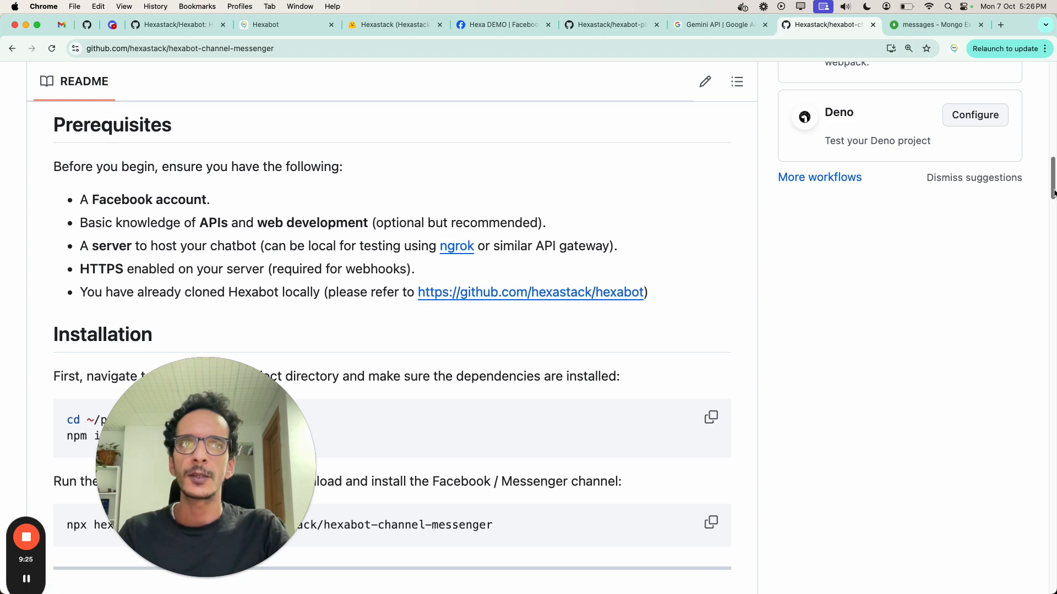
scroll(1054, 193, "down", 9)
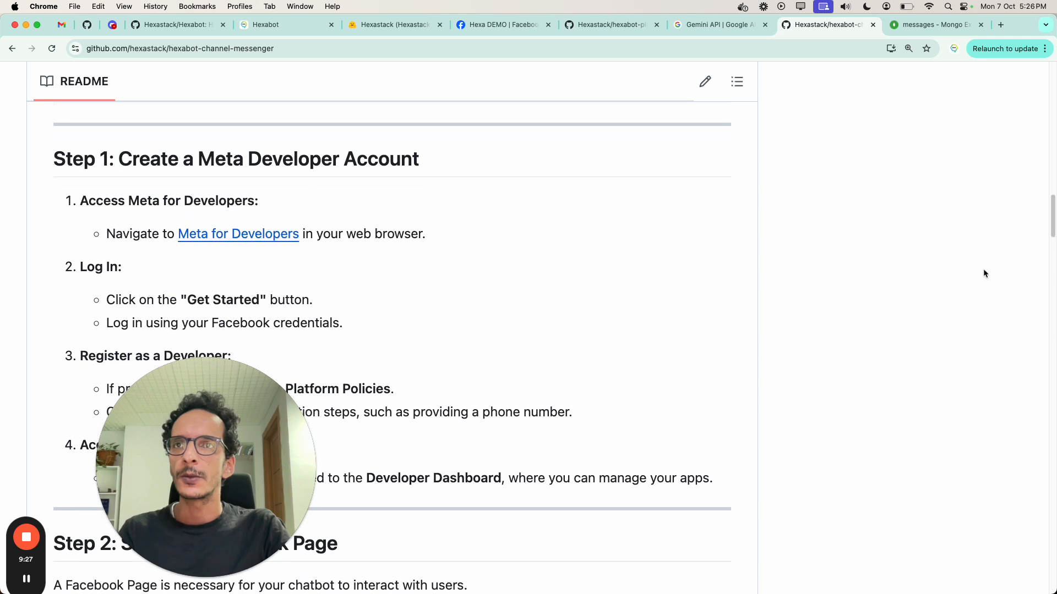
left_click_drag(198, 162, 392, 161)
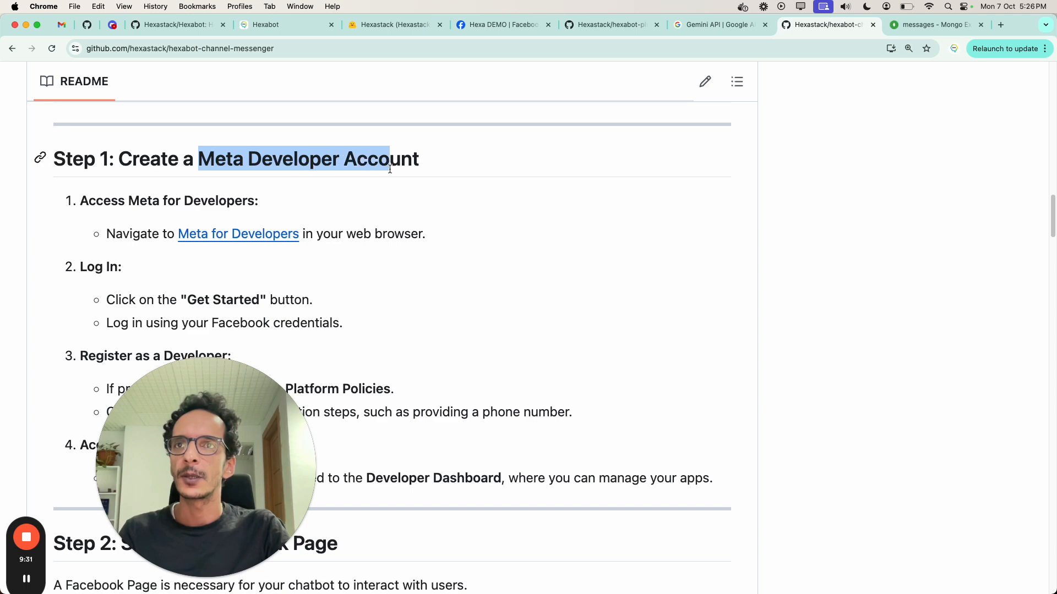
left_click(495, 270)
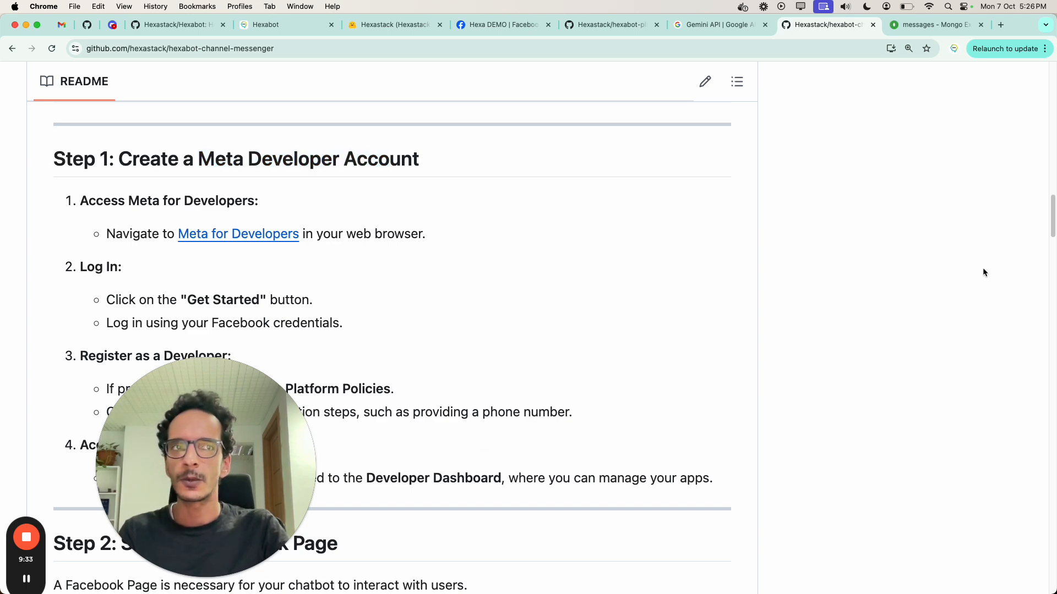
left_click_drag(1053, 220, 1053, 245)
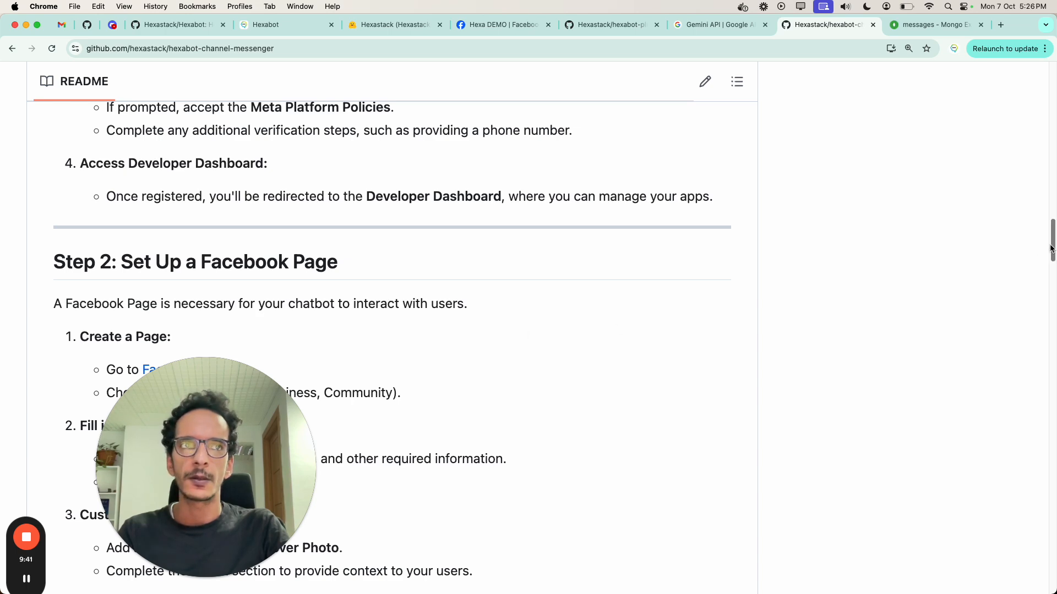
left_click_drag(1052, 250, 1052, 241)
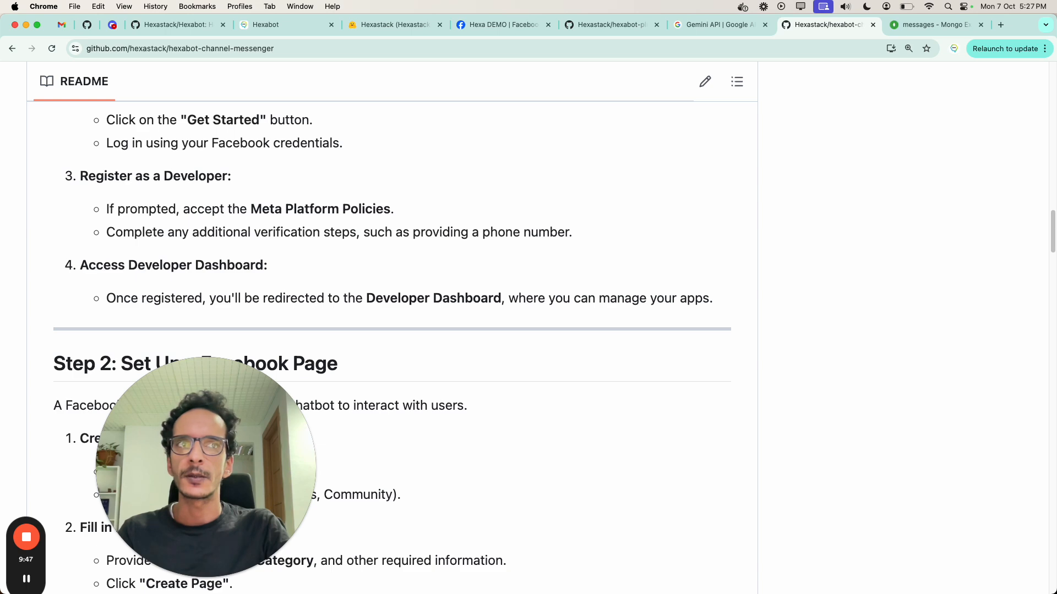
scroll(839, 388, "down", 3)
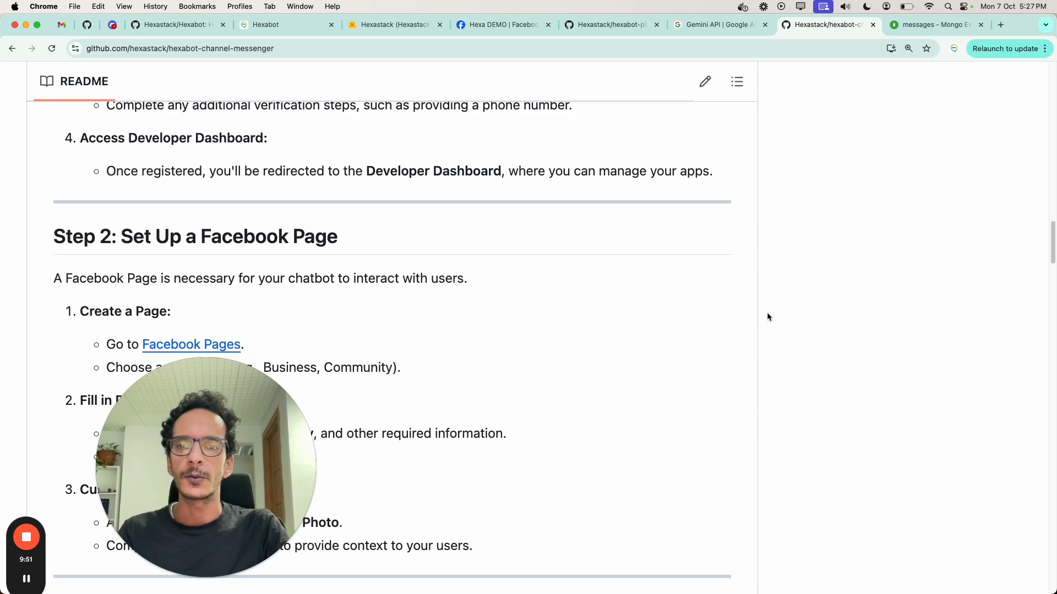
Step: Switch to the iTerm2 terminal, clear the screen and start the Hexabot containers in dev mode
mouse_move(511, 578)
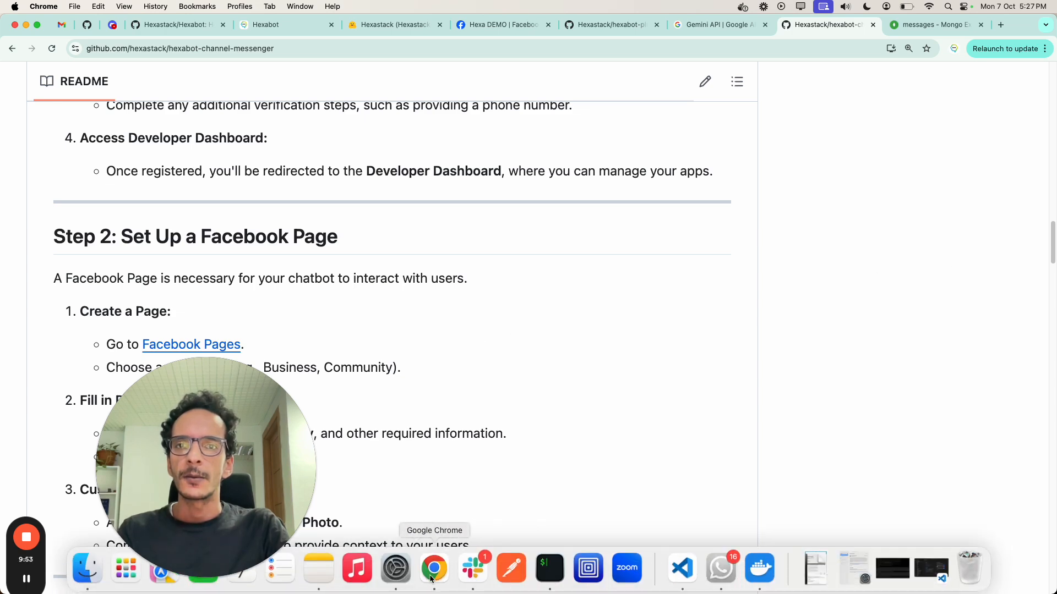
left_click(549, 576)
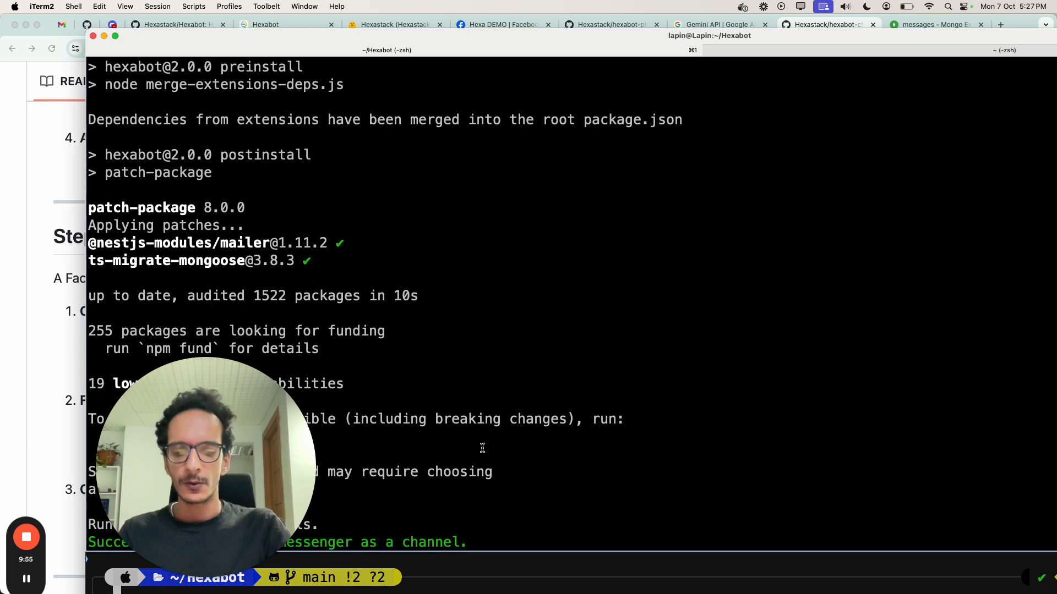
key("ctrl+l")
key("Up")
key("Up")
key("Up")
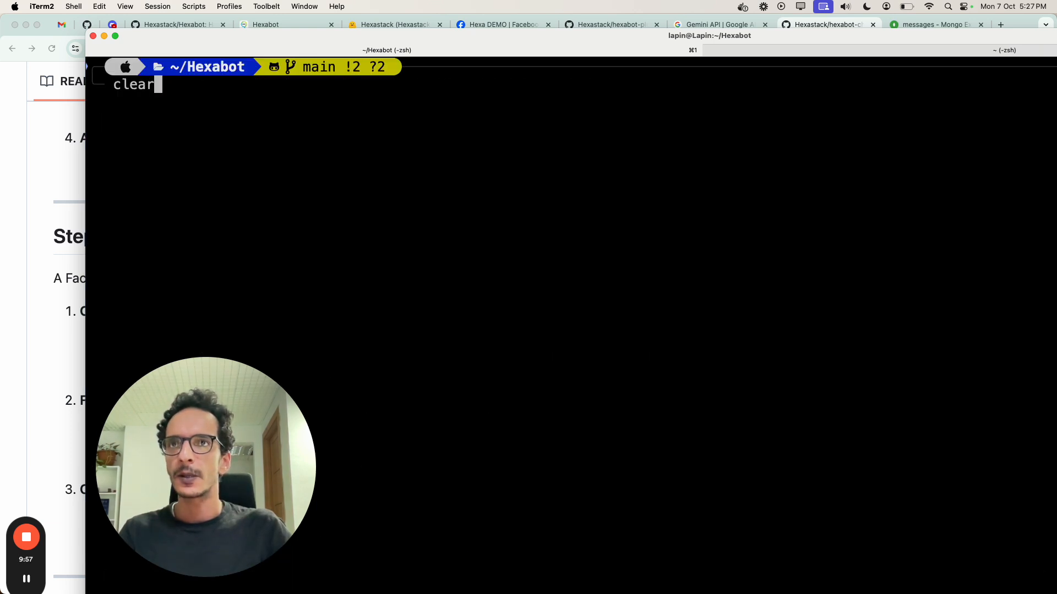
key("BackSpace")
key("BackSpace")
key("BackSpace")
key("BackSpace")
type("dev")
key("Return")
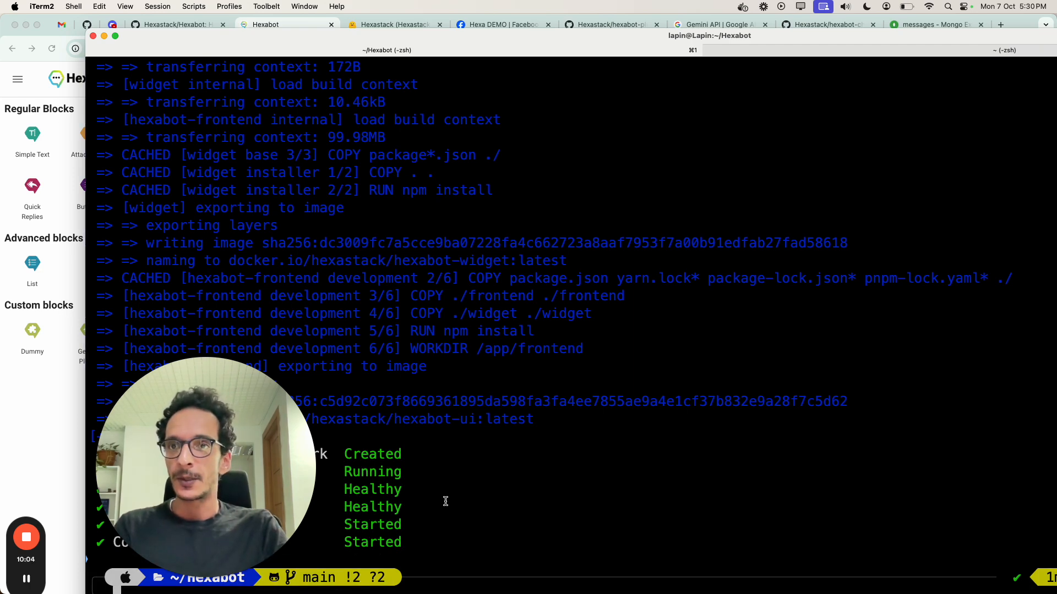
Step: Switch to Chrome, open Hexabot's Facebook Messenger settings and review the Webhook Verification Token and Facebook Page Access Token fields
left_click(71, 428)
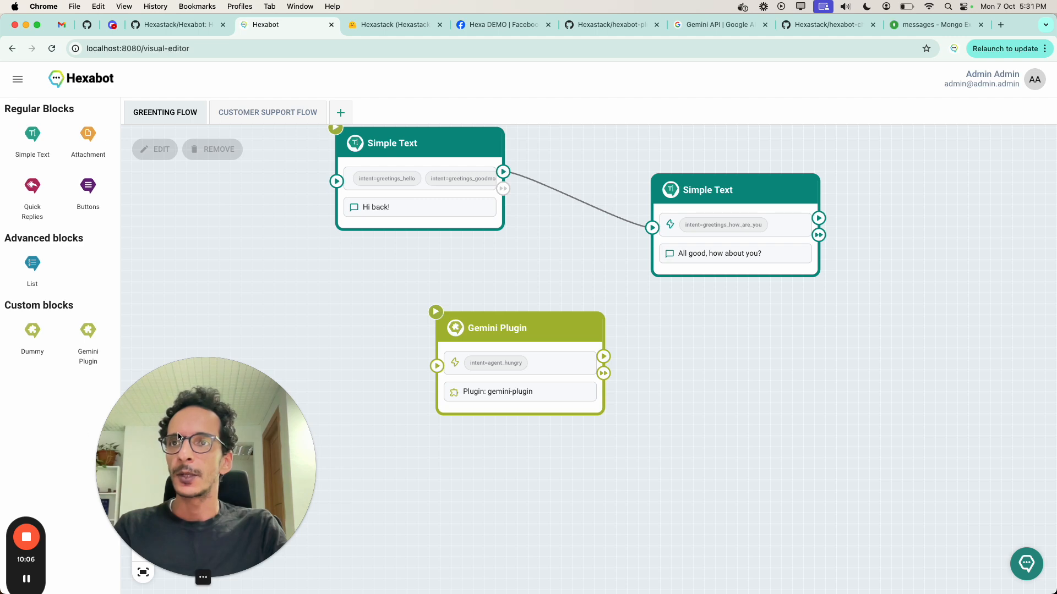
left_click(17, 79)
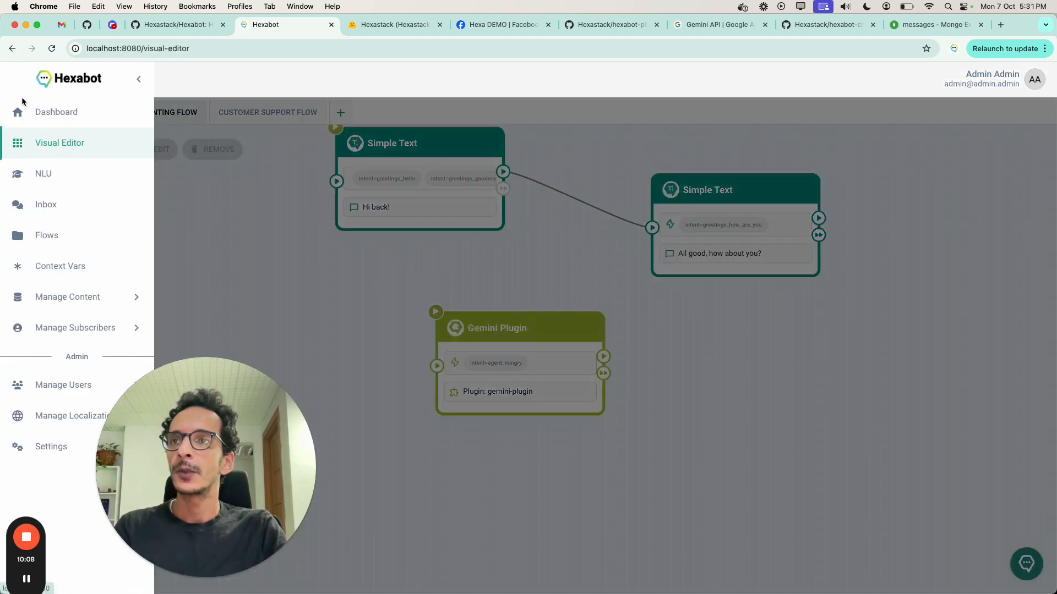
left_click(53, 448)
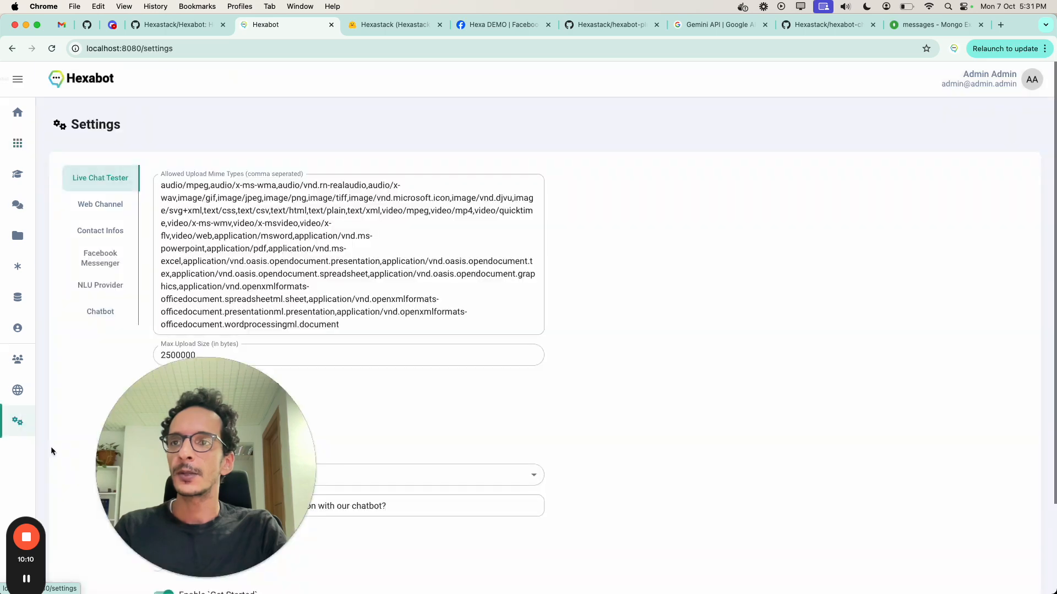
left_click(100, 264)
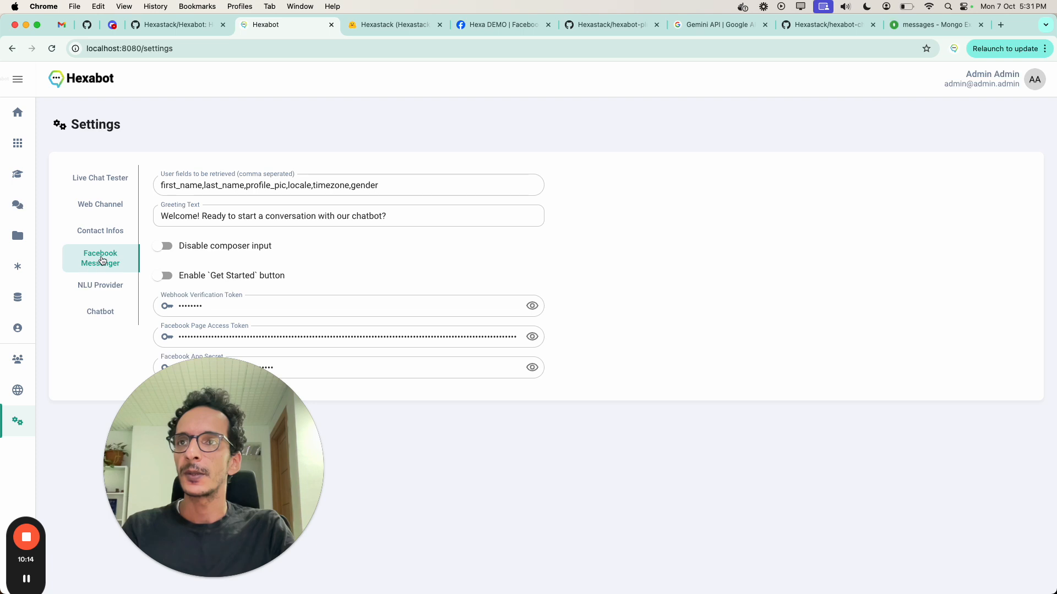
left_click_drag(197, 482, 992, 555)
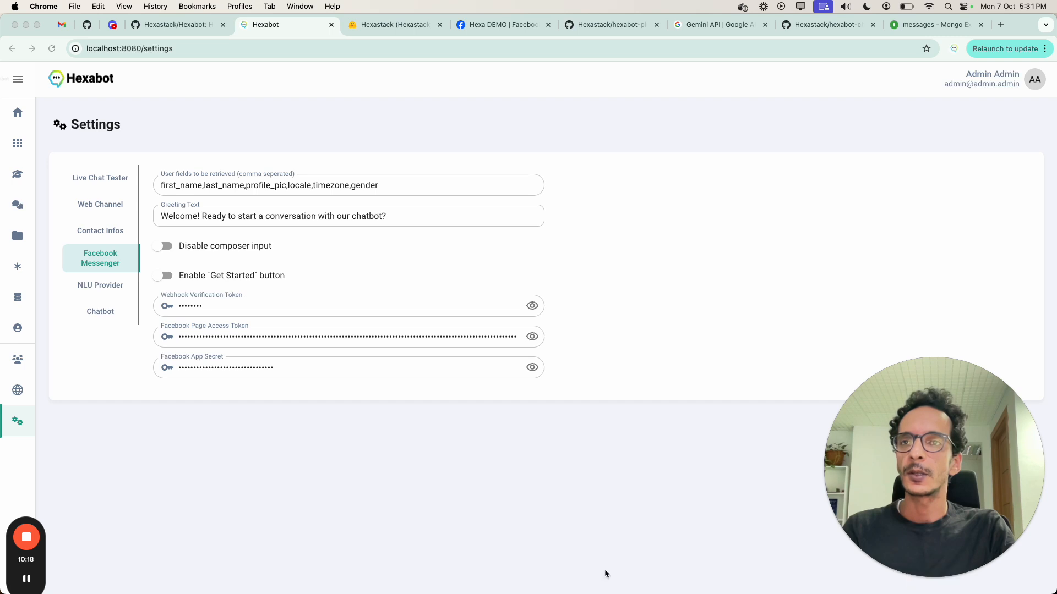
double_click(218, 307)
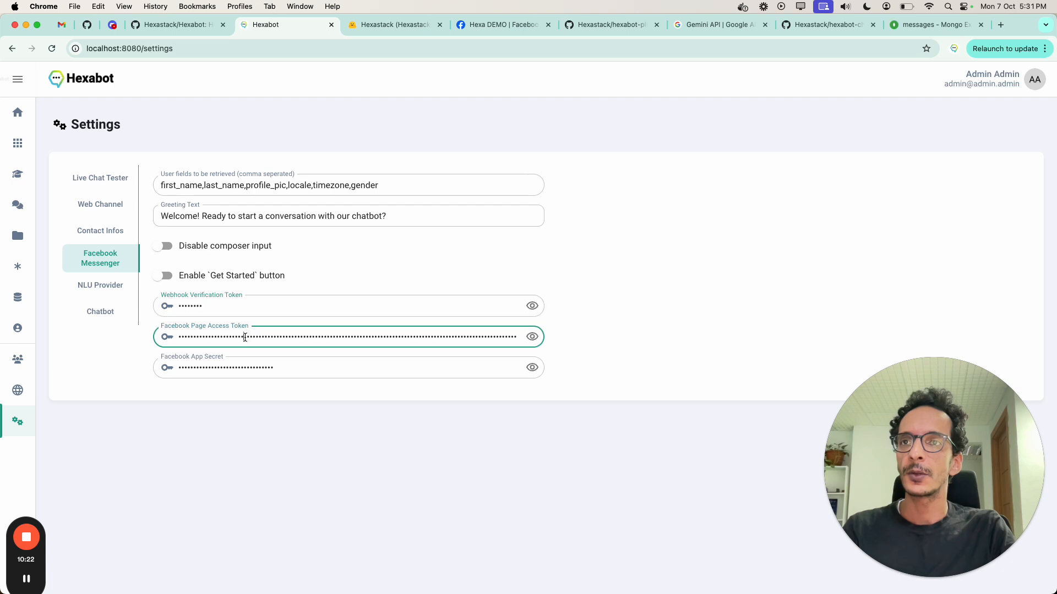
double_click(245, 336)
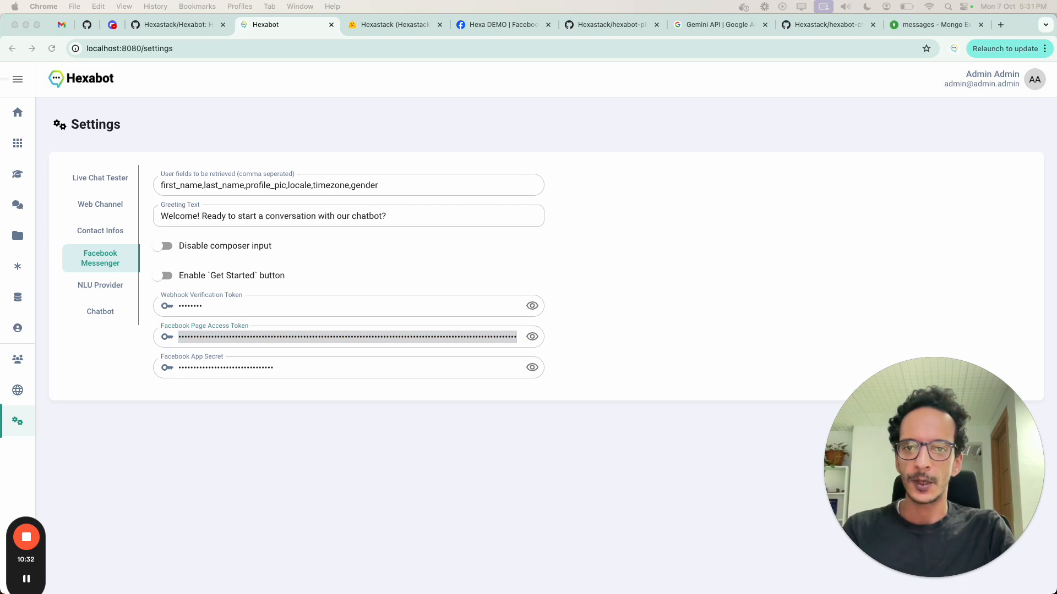
Step: Switch to the iTerm2 terminal, clear the screen and expose the local API with "ngrok http 4000"
key("super+Tab")
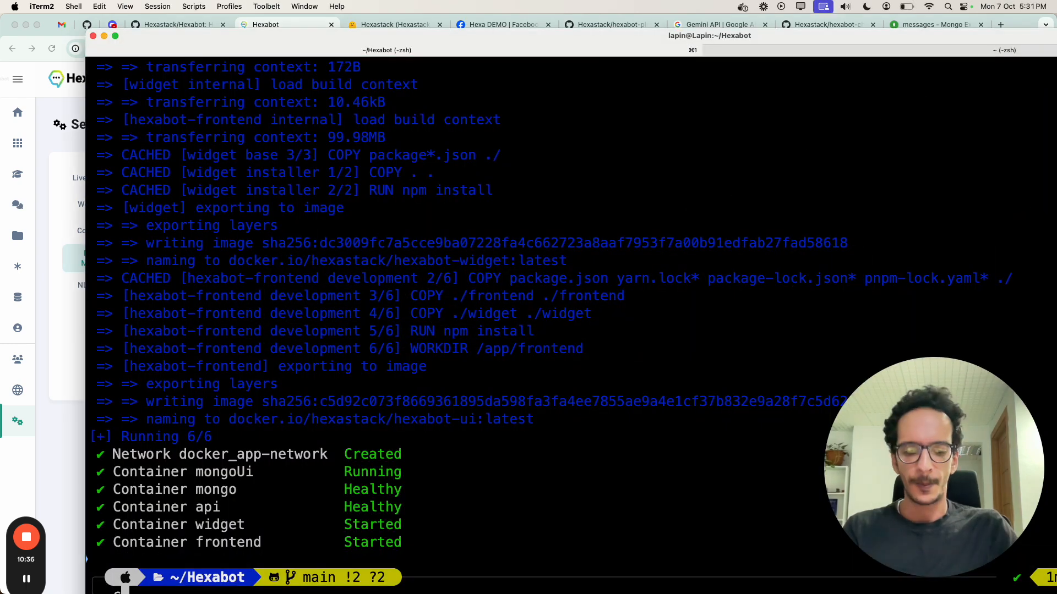
key("ctrl+l")
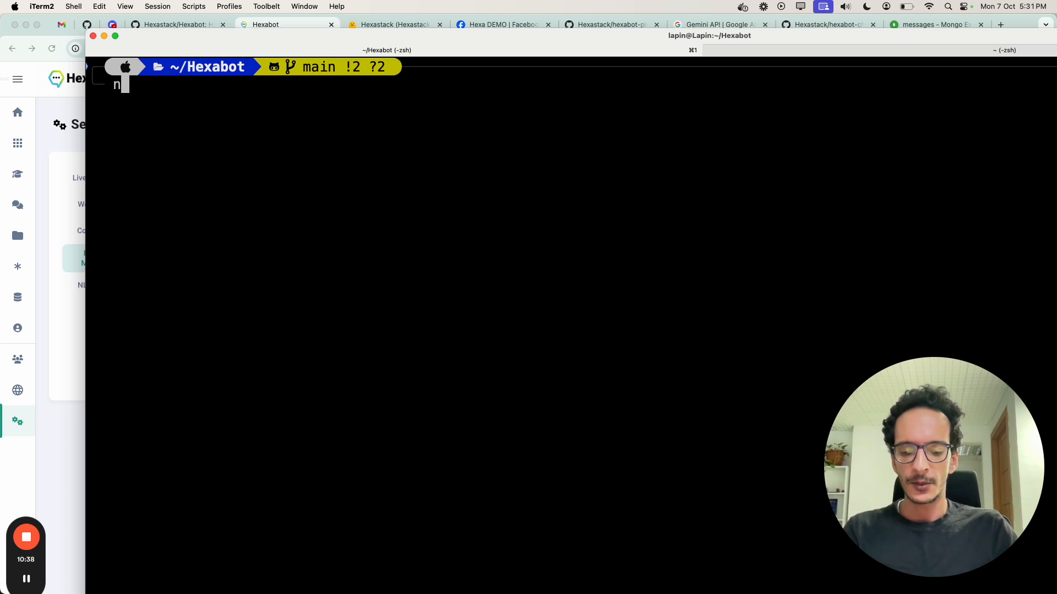
type("ngrok ")
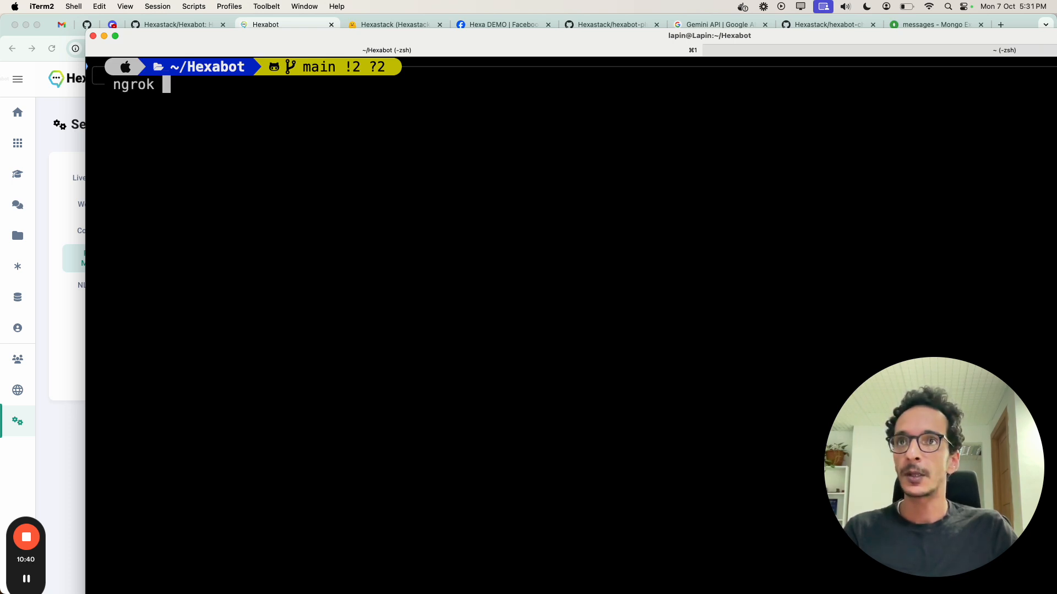
type("http ")
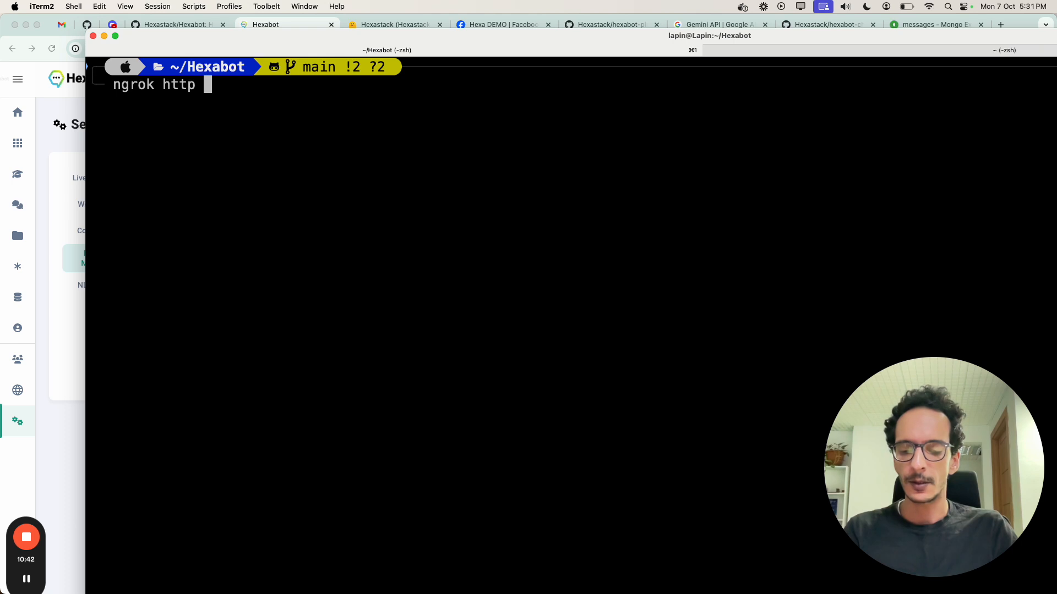
type("4000")
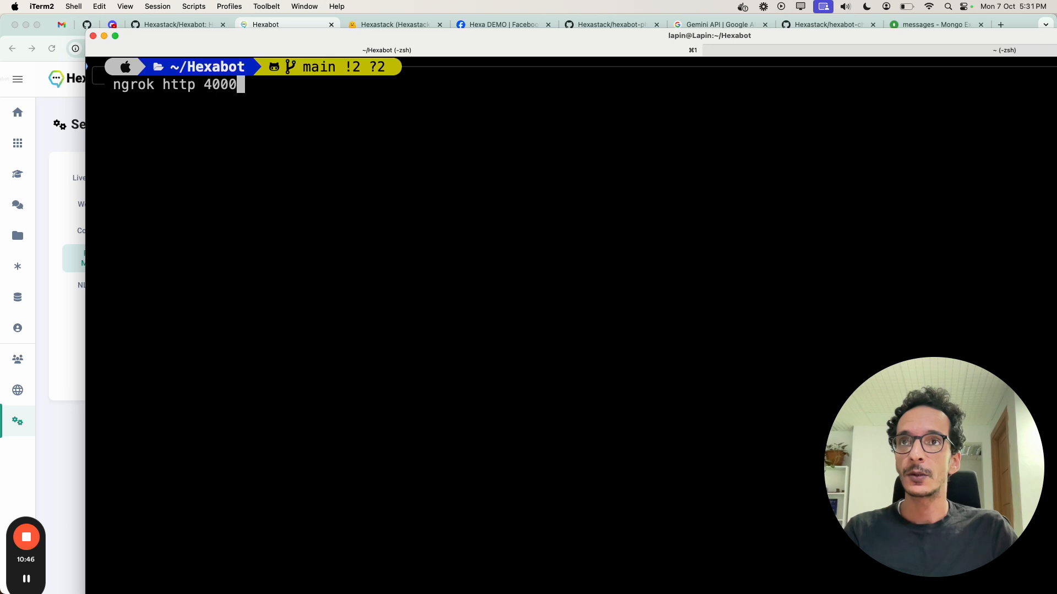
key("Return")
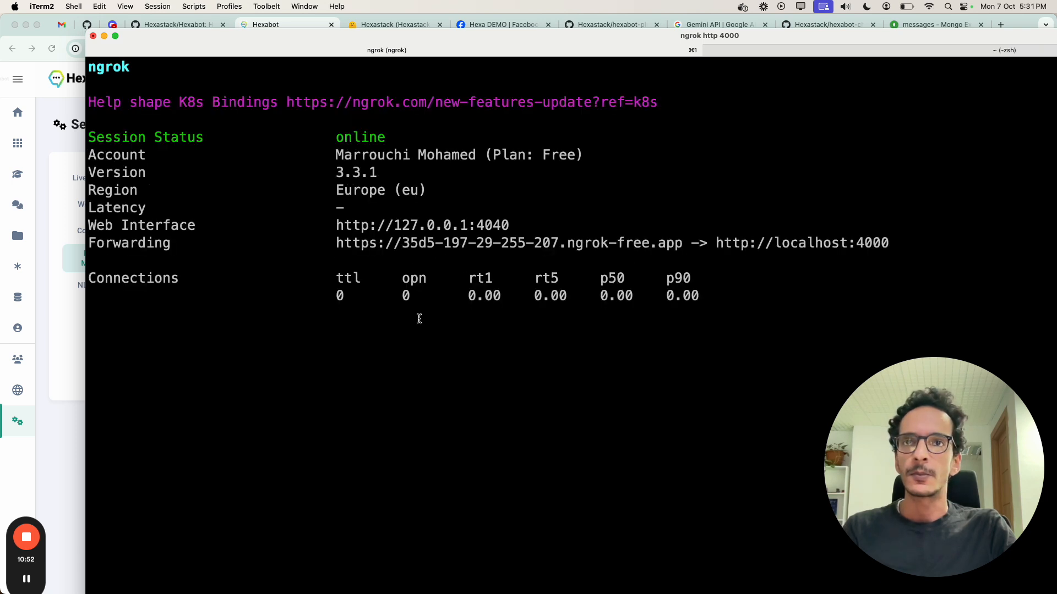
Step: Select the full https forwarding URL of the ngrok tunnel and check the HTTP requests logged for the Messenger webhook
double_click(517, 243)
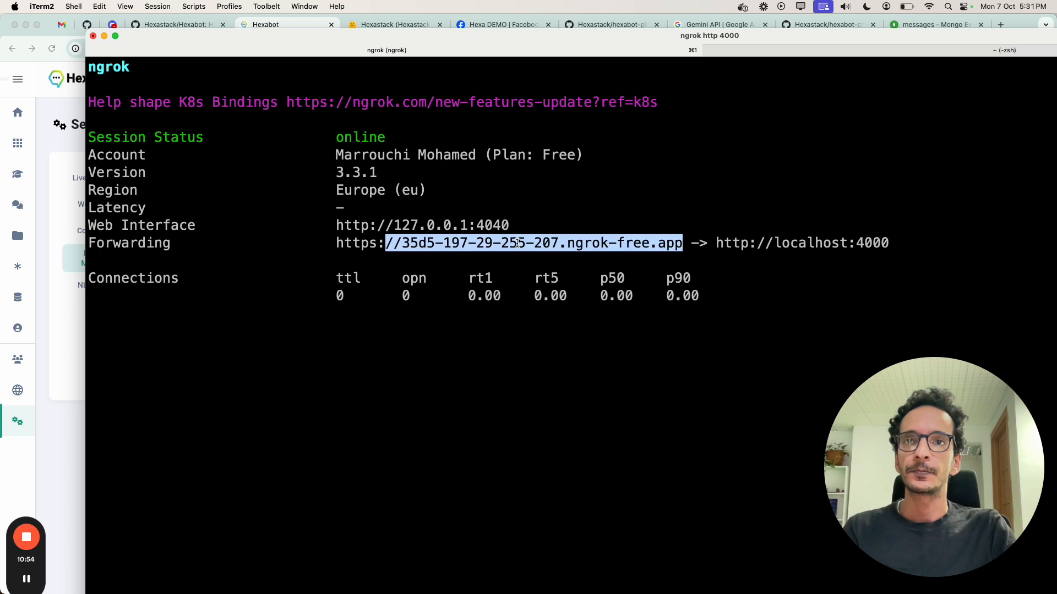
left_click(380, 247)
left_click_drag(335, 243, 682, 257)
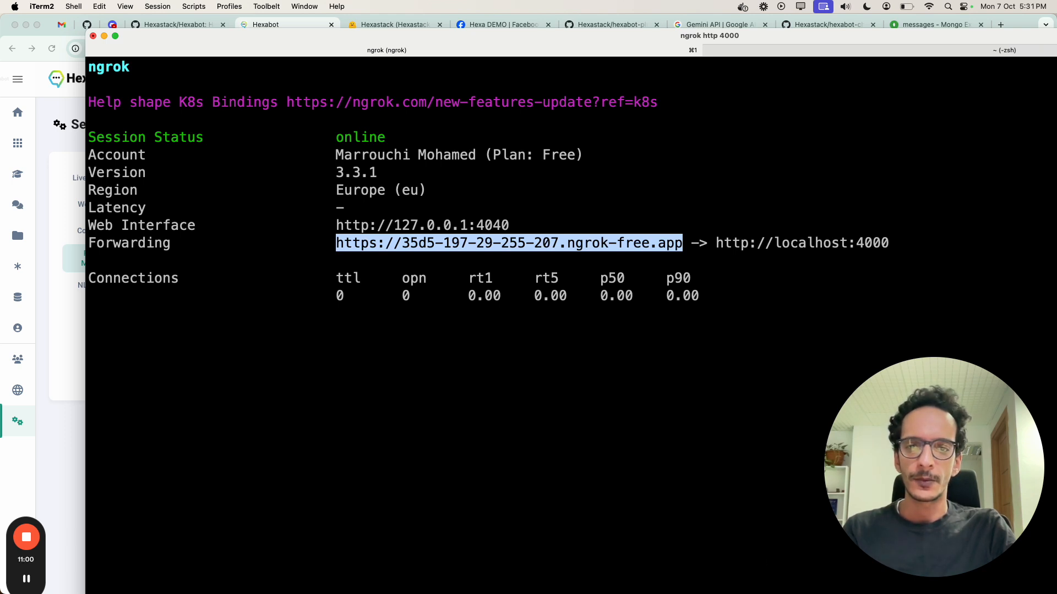
key("super+Tab")
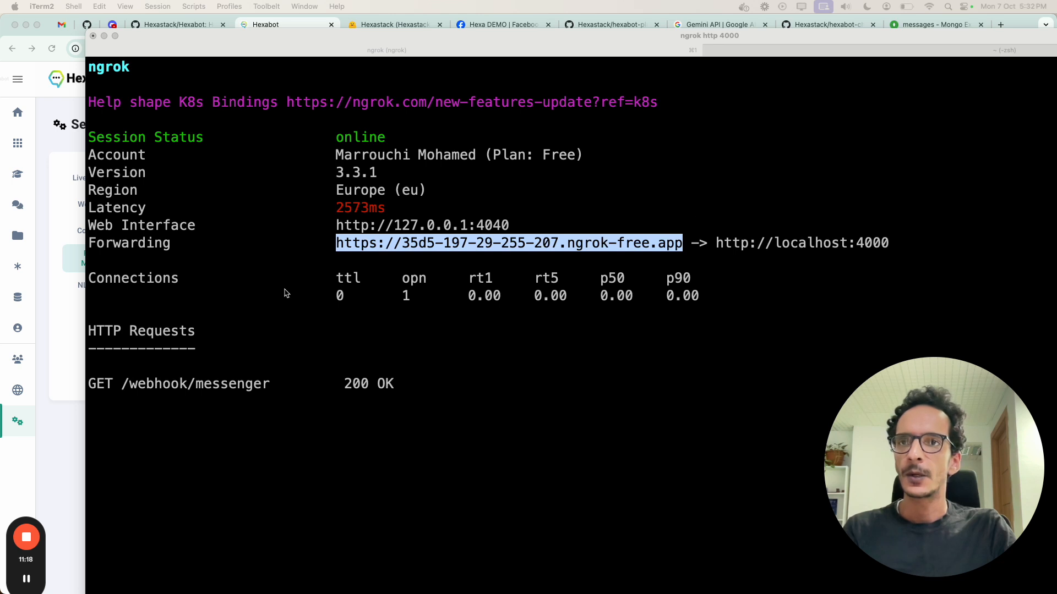
left_click(104, 384)
left_click_drag(108, 383, 305, 393)
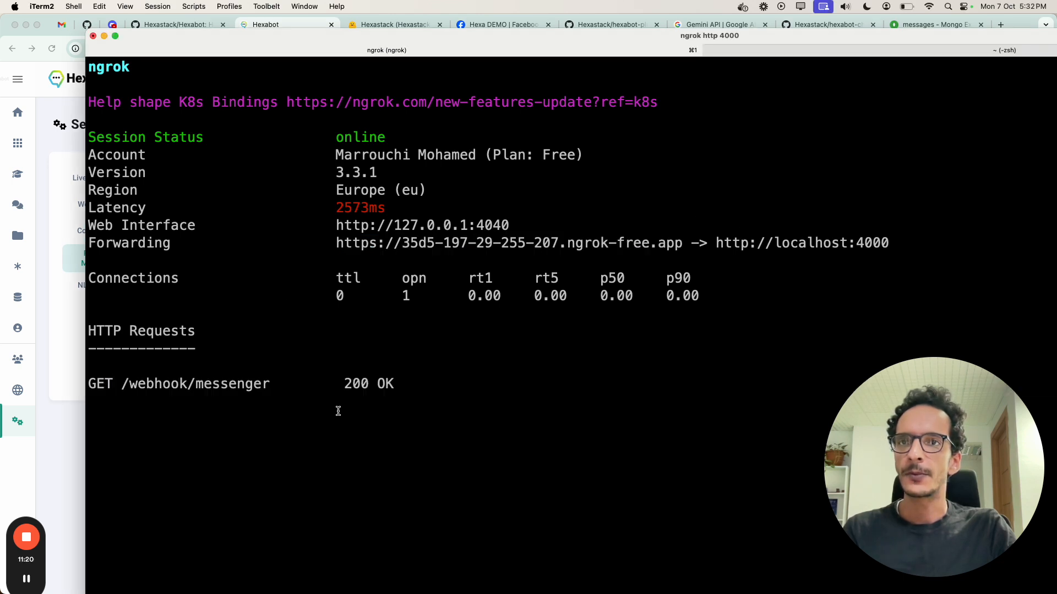
Step: Switch to Chrome and open a Messenger chat with the Hexa DEMO Facebook page
left_click(80, 458)
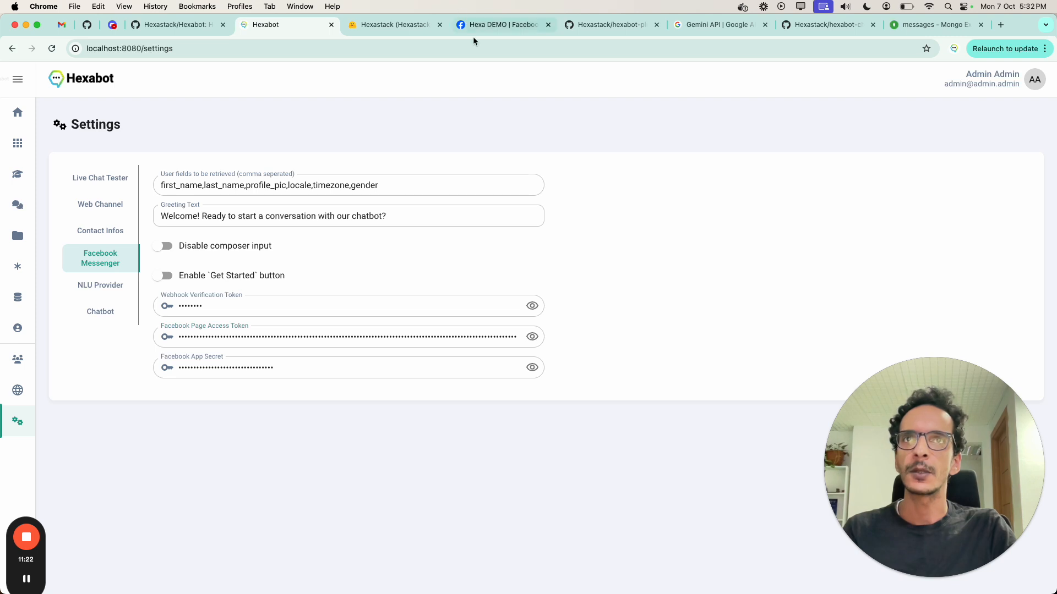
left_click(503, 24)
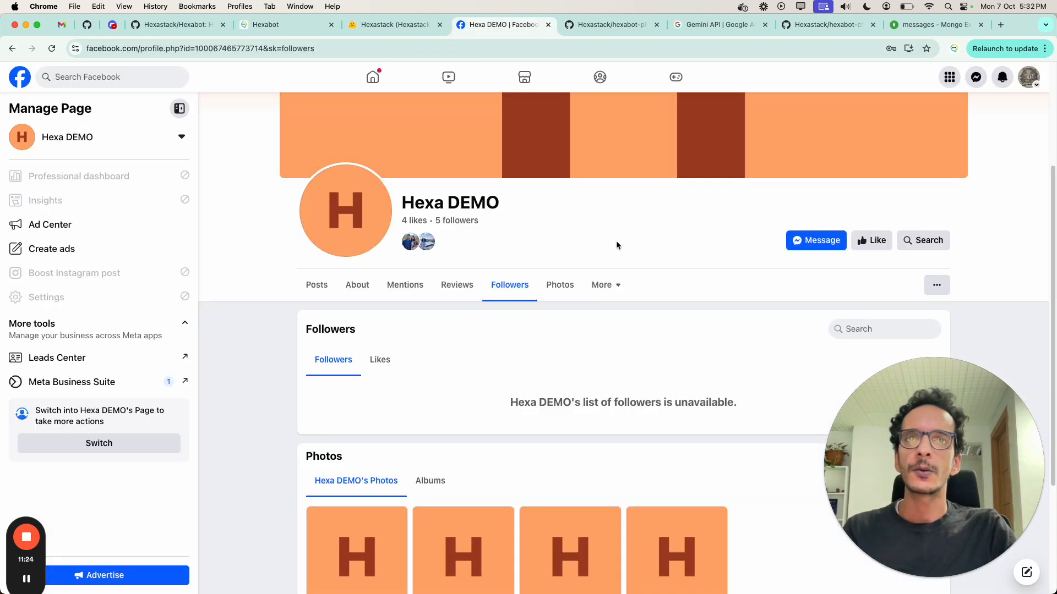
left_click(816, 240)
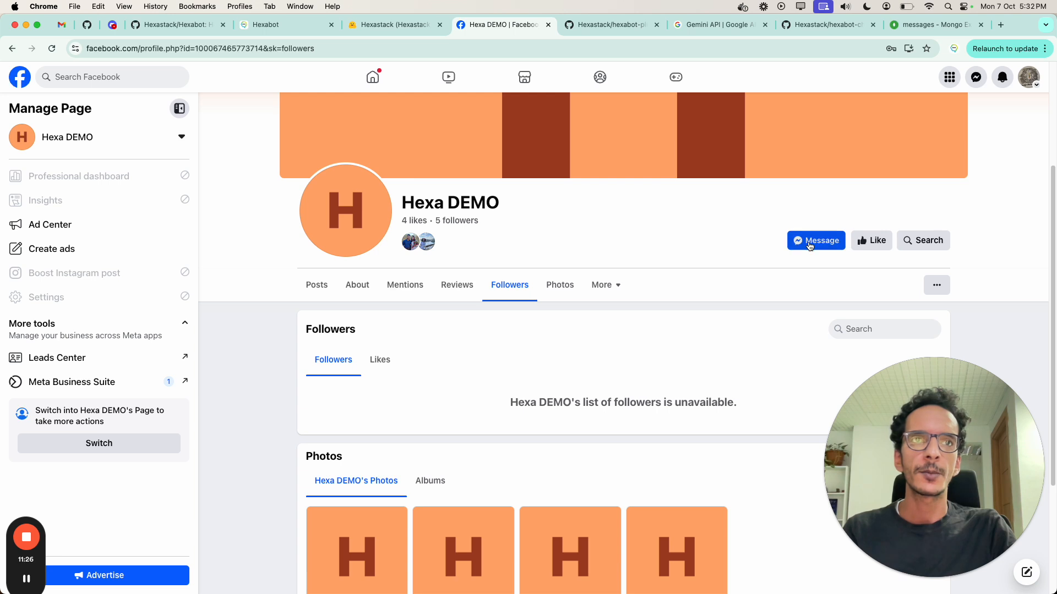
left_click_drag(894, 489, 218, 489)
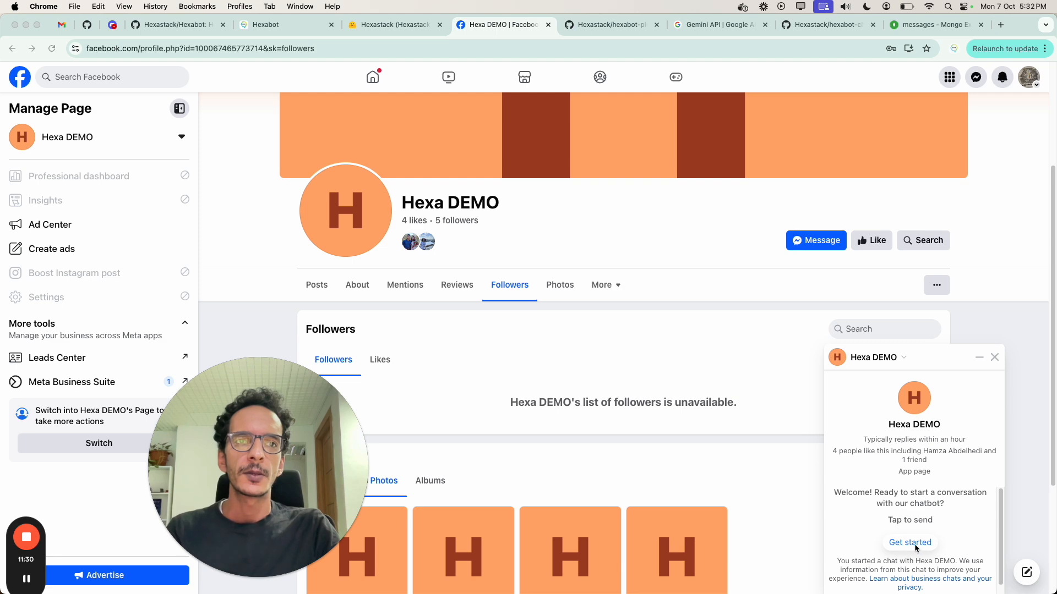
Step: Switch to the Hexabot tab, open the visual editor and review the blocks of the GREENTING FLOW
left_click(266, 24)
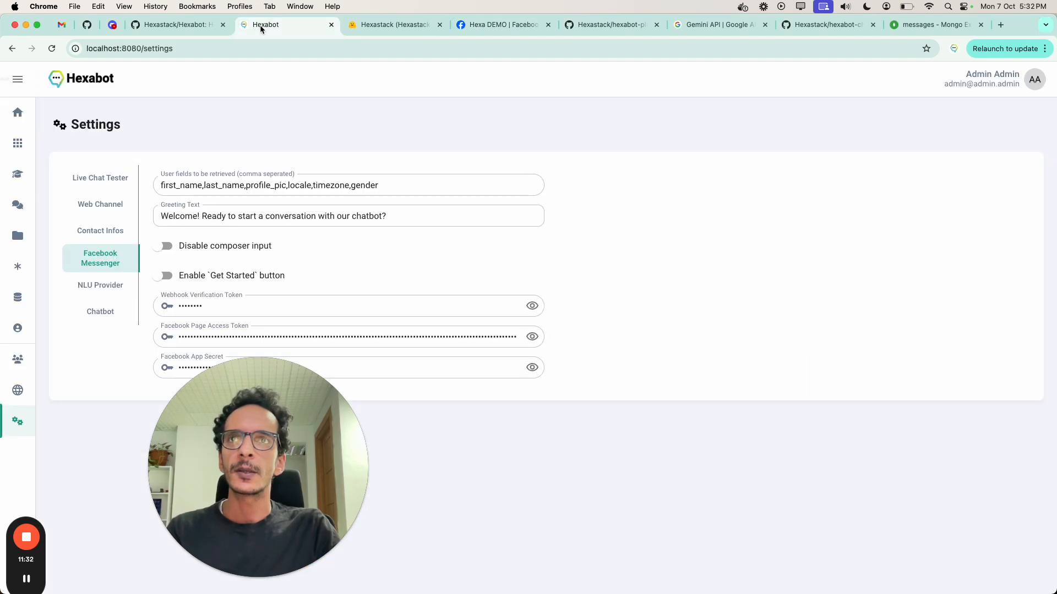
left_click(22, 143)
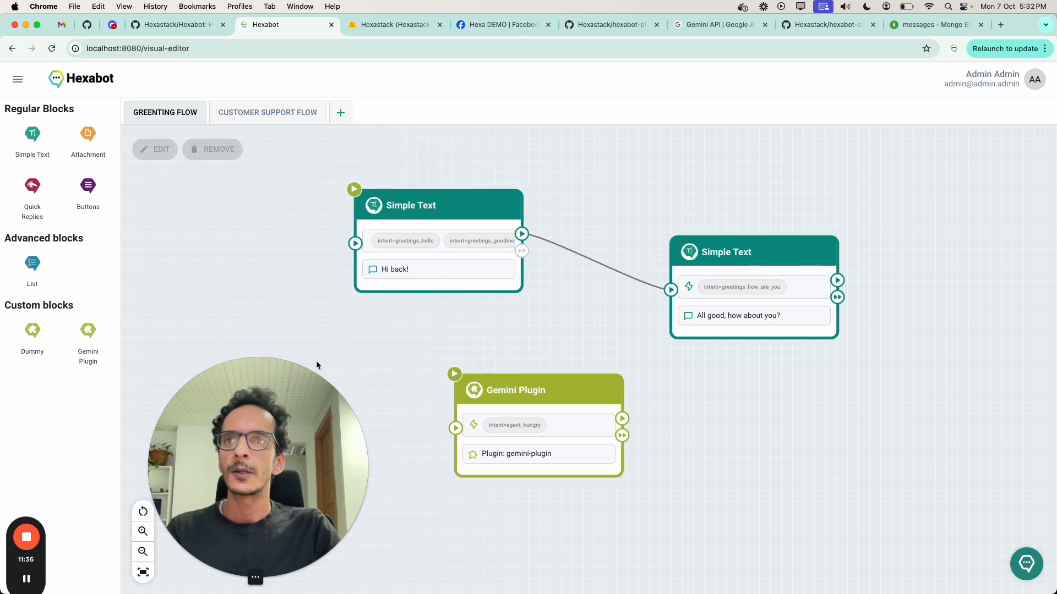
left_click_drag(310, 321, 437, 278)
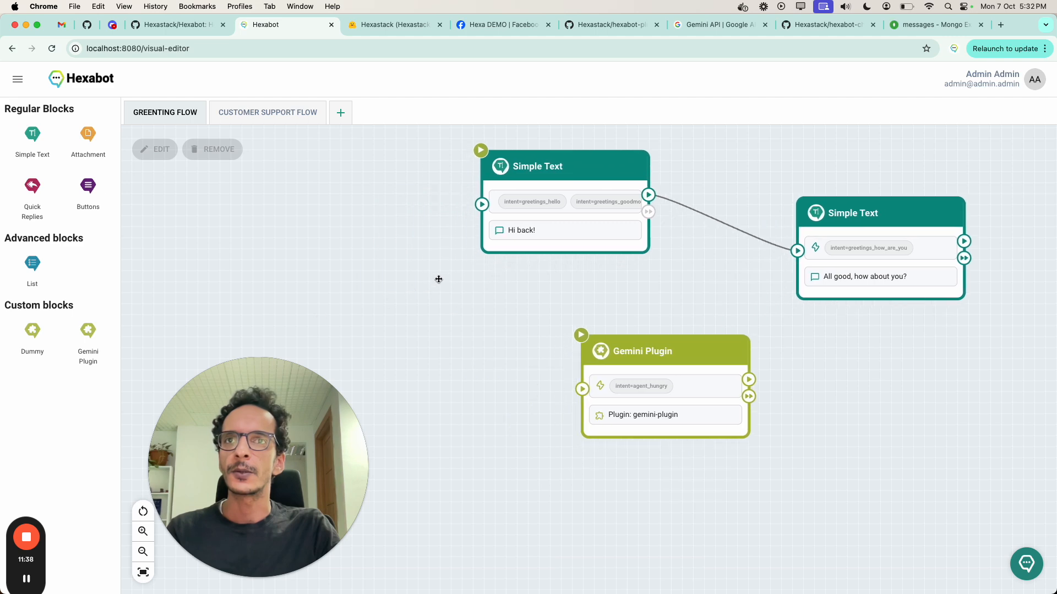
Step: Return to the Hexa DEMO Messenger chat, start the conversation with "Get started" and send the message "Hello"
left_click(511, 25)
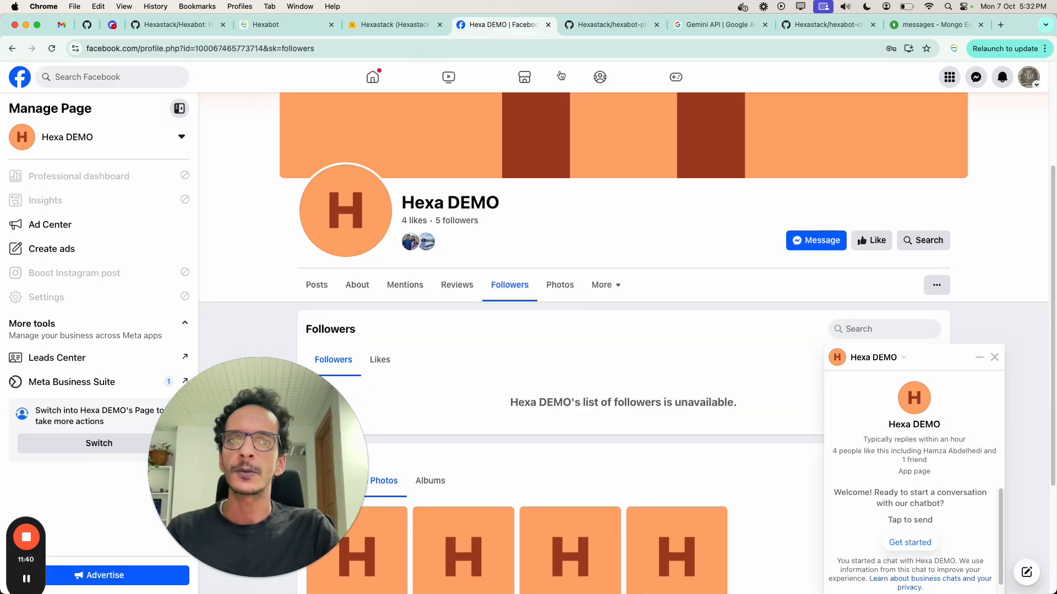
left_click(910, 542)
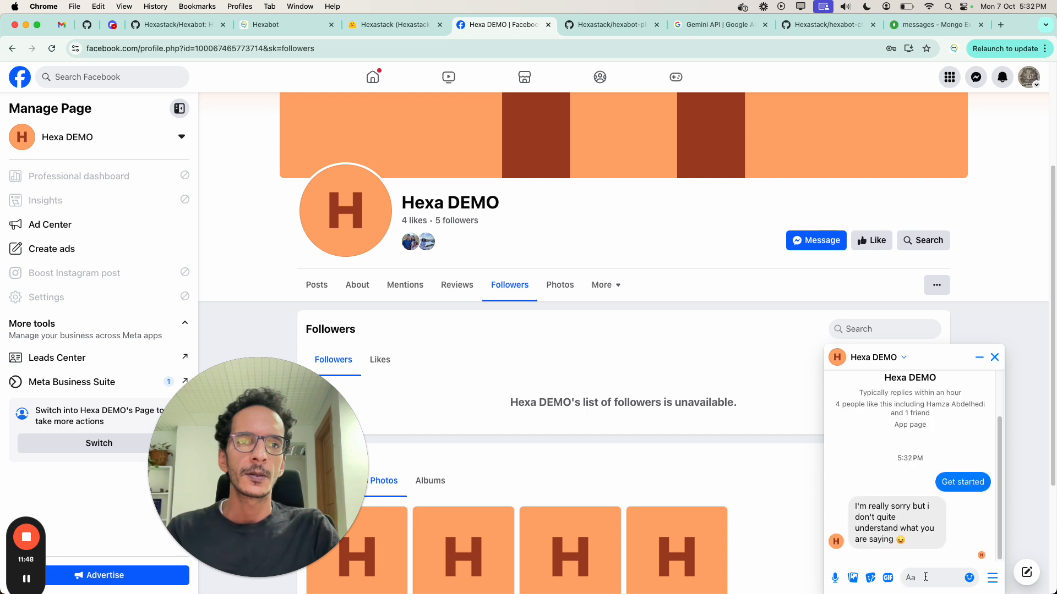
type("Hell")
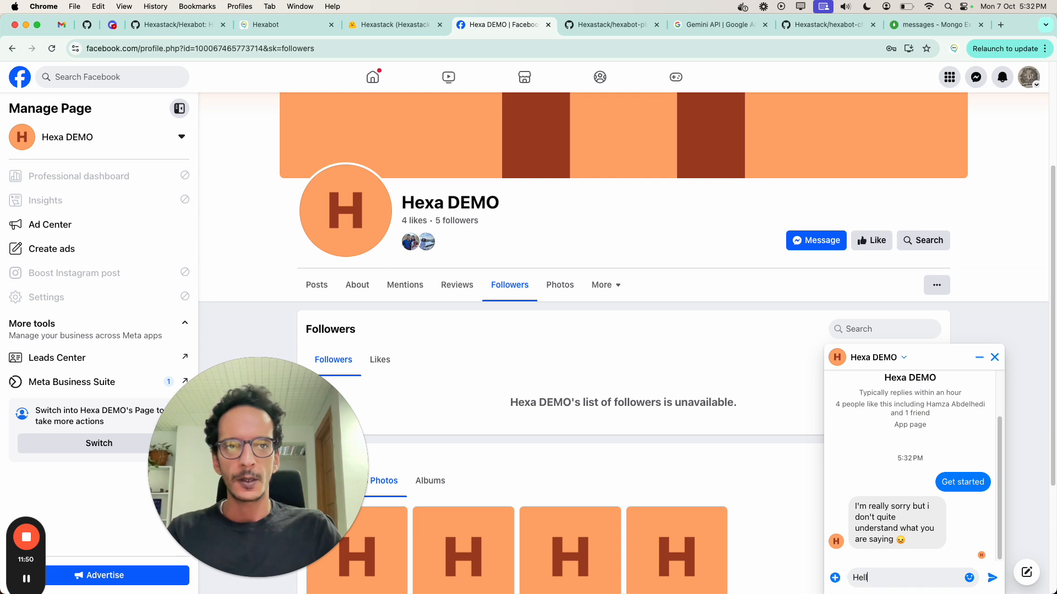
type("o")
key("Return")
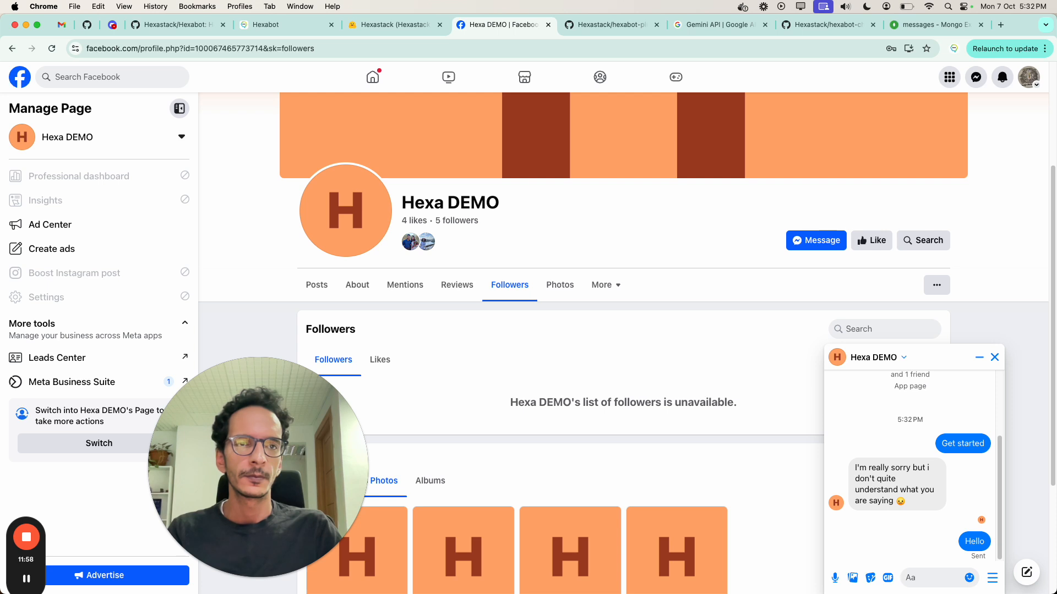
Step: Send the message "How are you?" to the bot in the Hexa DEMO chat
type("How a")
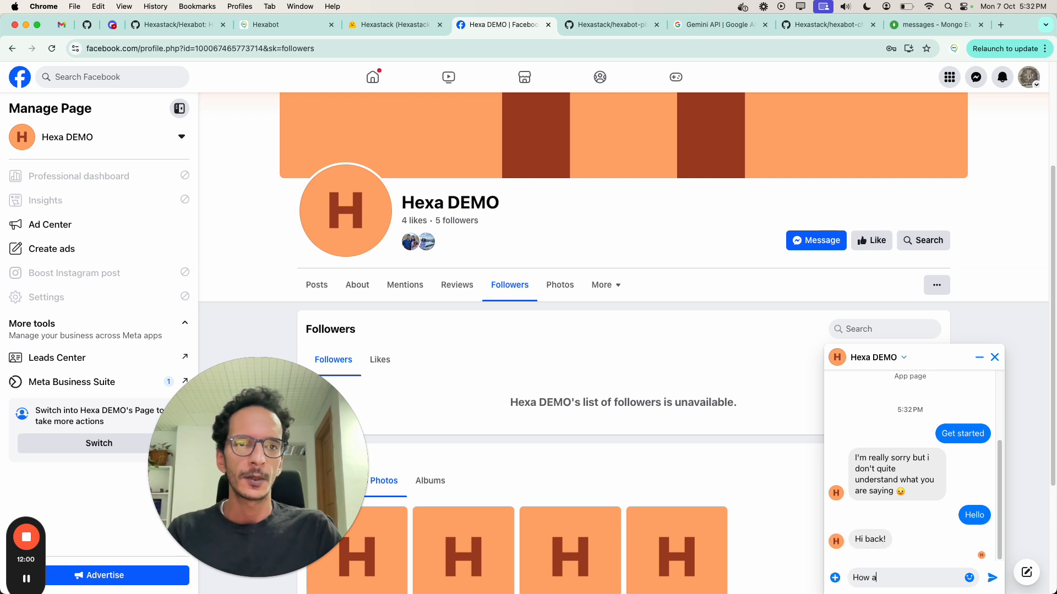
type("re you?")
key("Return")
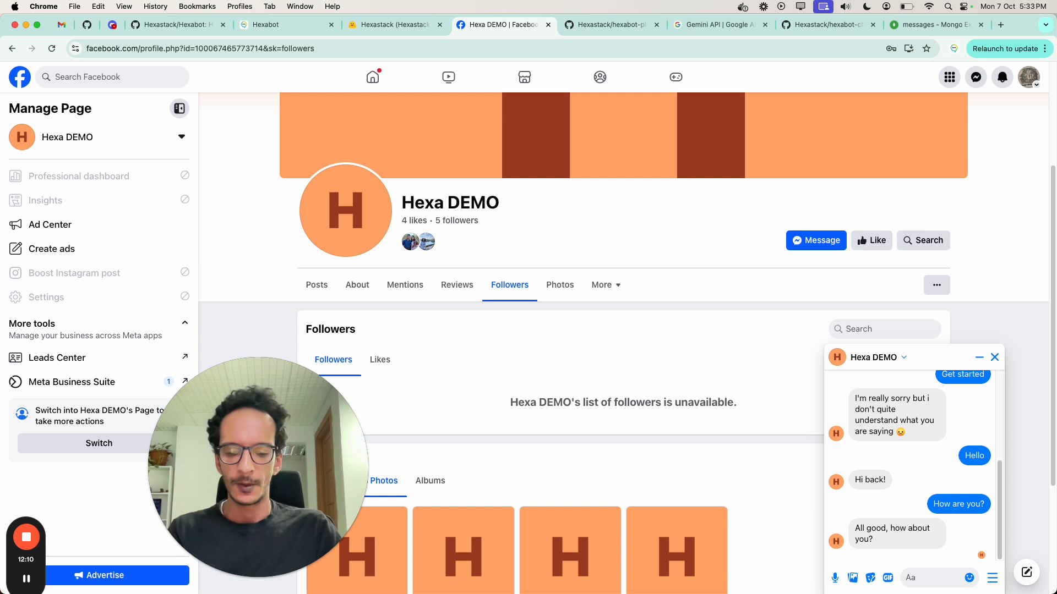
Step: Send the order request "I would like to order a pepperoni pizza" in the Hexa DEMO chat
type("I would like to orde")
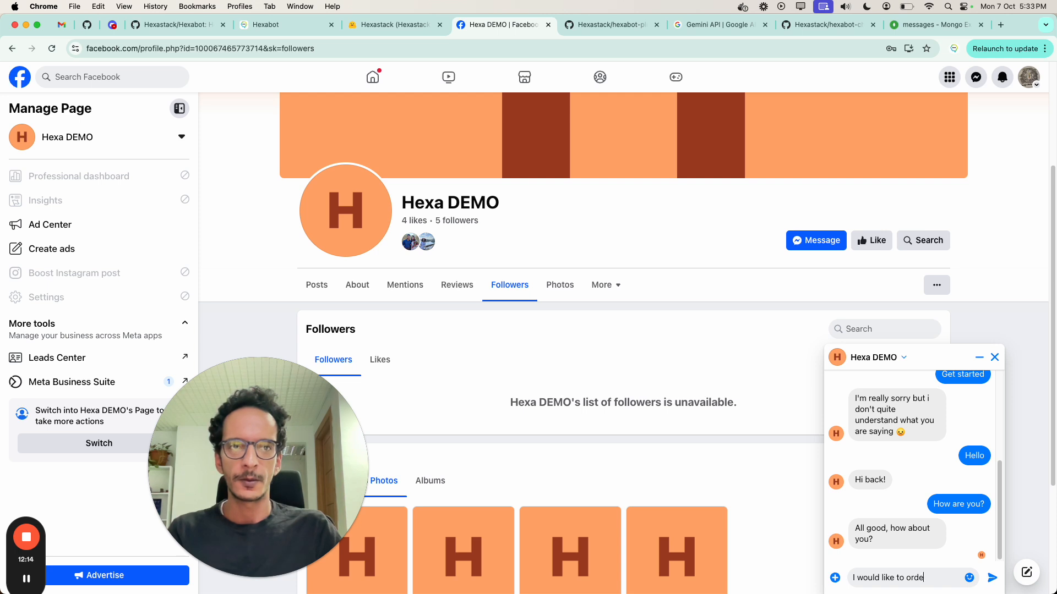
type("r a peppe")
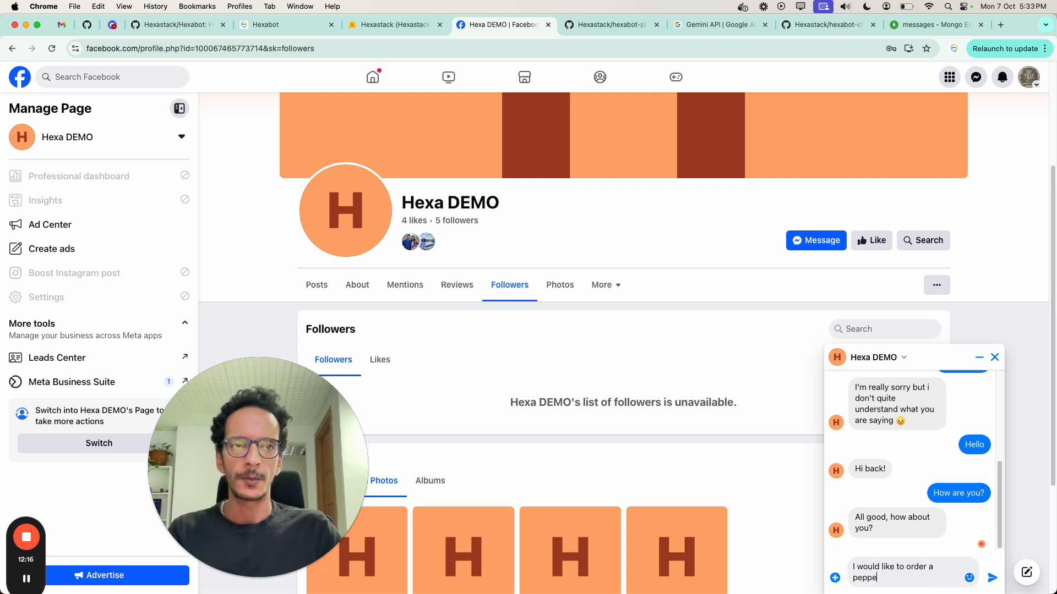
type("roni pizza")
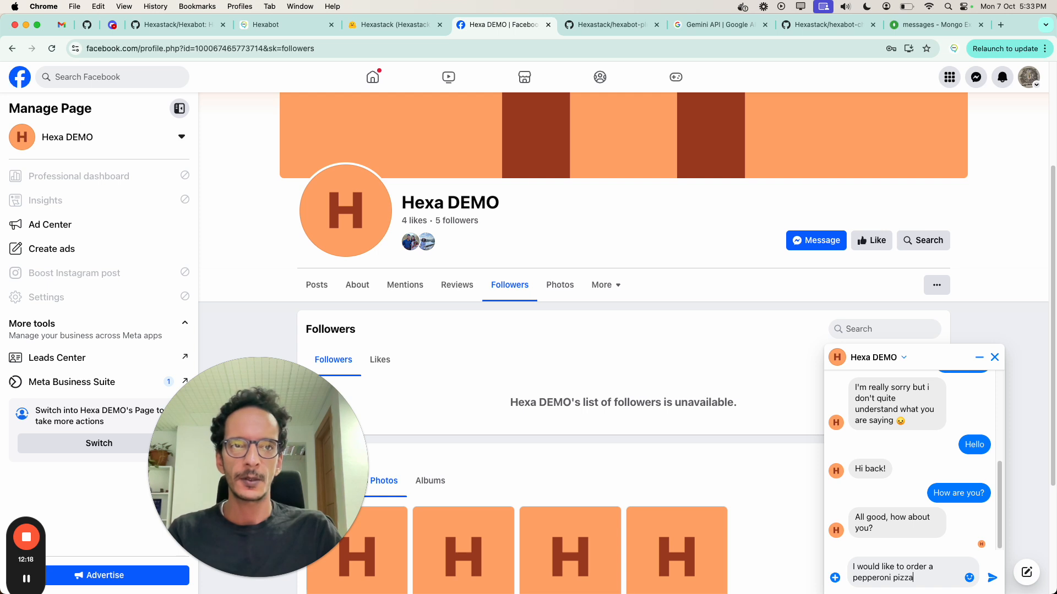
key("Return")
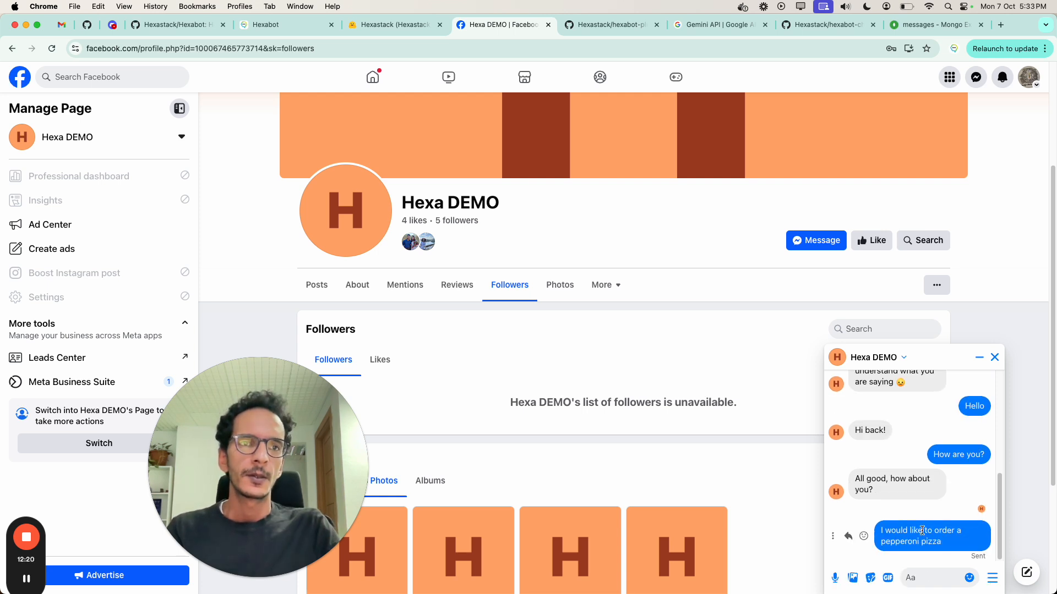